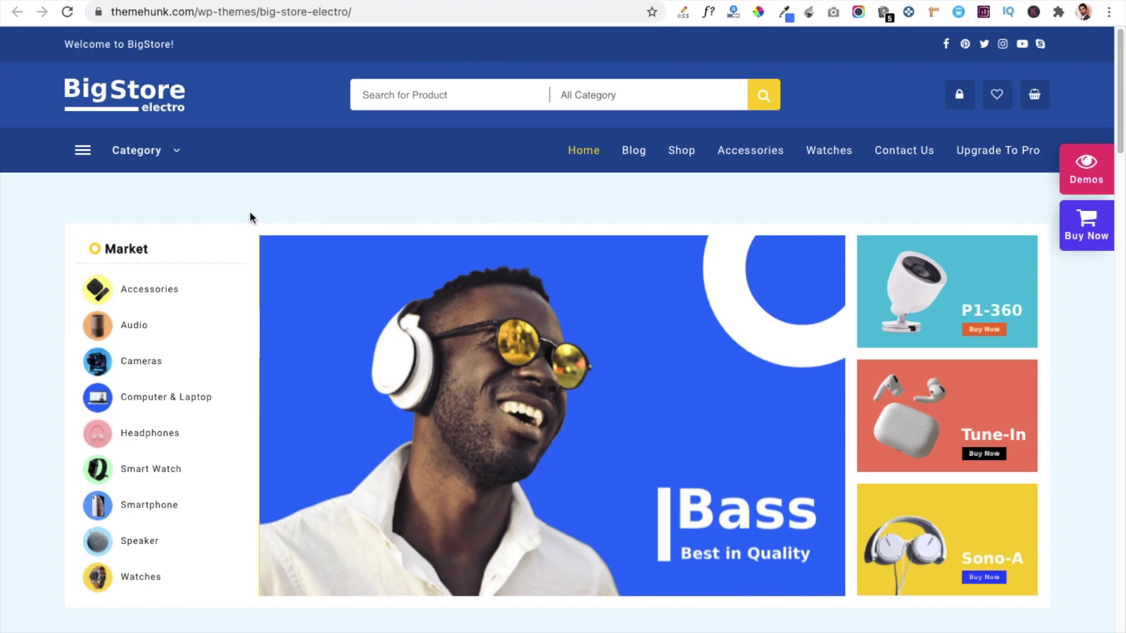
Examine the Big Store Electro demo home page, from its banner and product sections down to the footer.
scroll(248, 220, "down", 3)
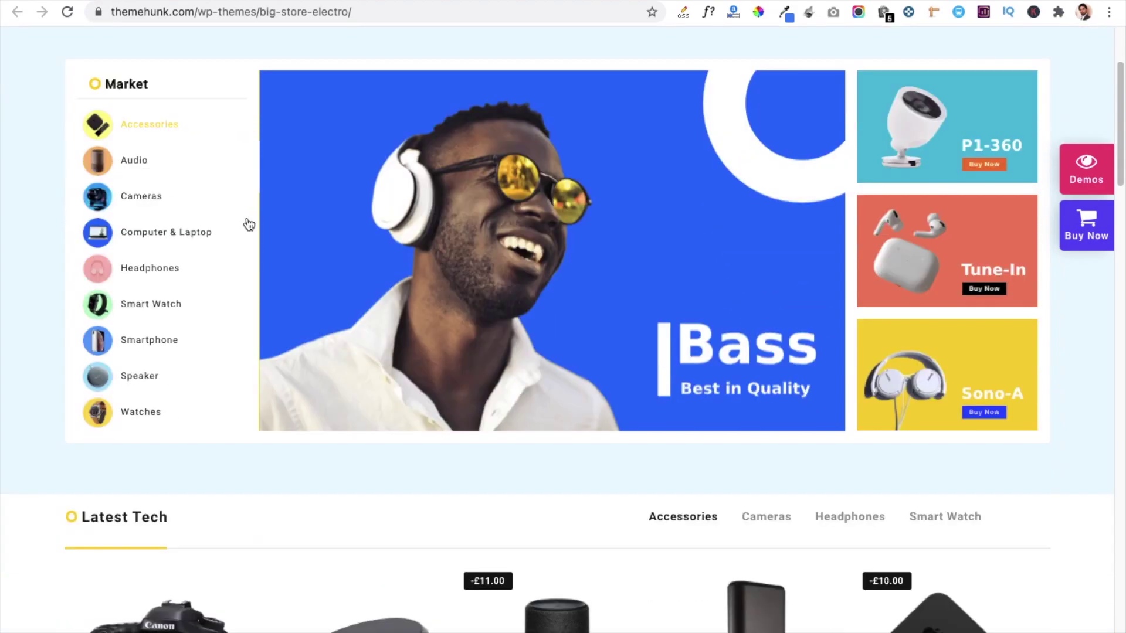
scroll(248, 224, "down", 5)
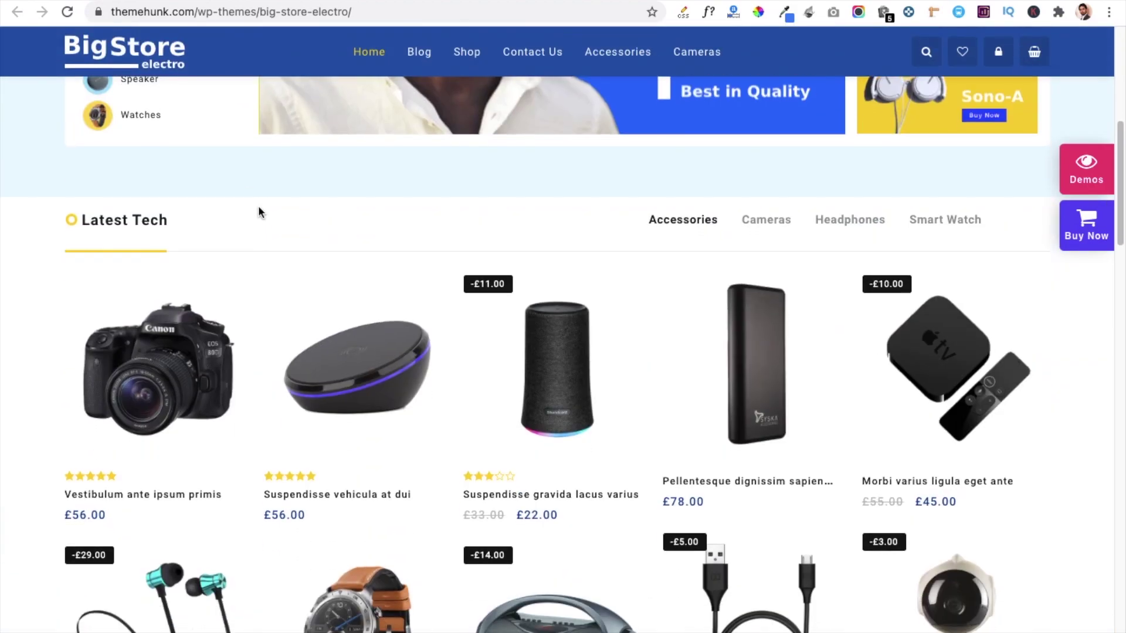
scroll(258, 205, "down", 1)
scroll(258, 206, "up", 8)
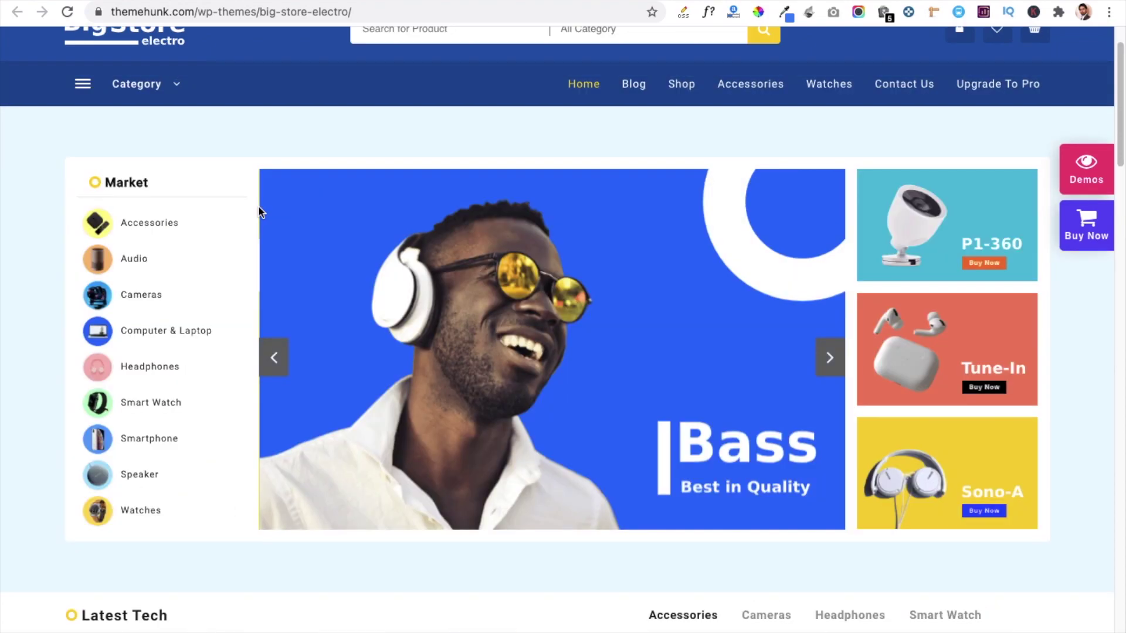
scroll(260, 211, "down", 10)
scroll(260, 211, "down", 5)
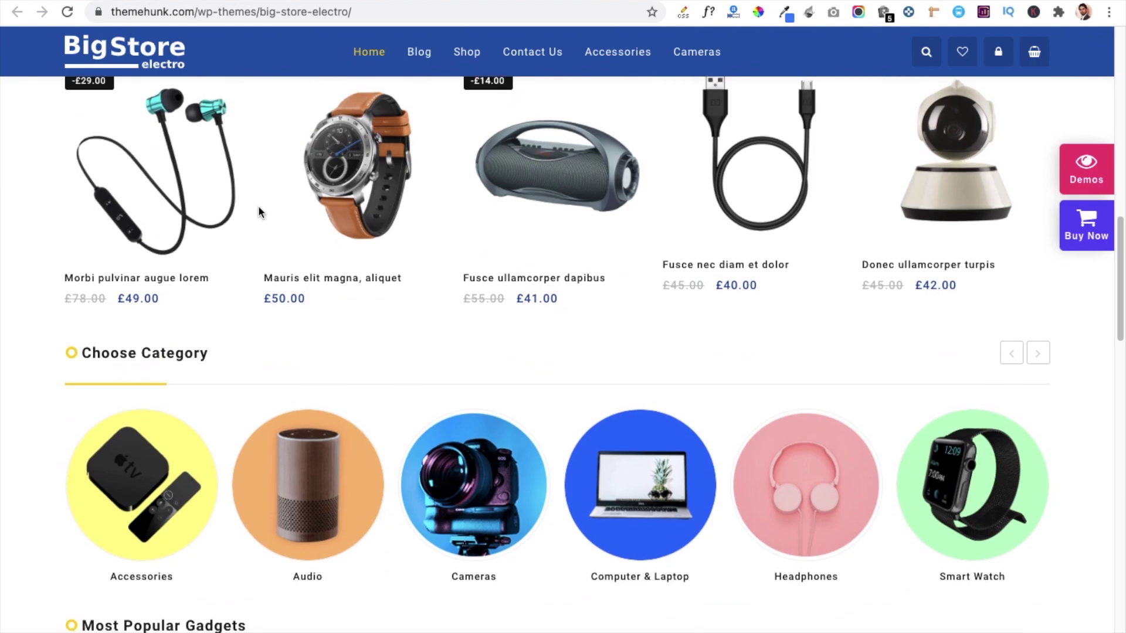
mouse_move(251, 226)
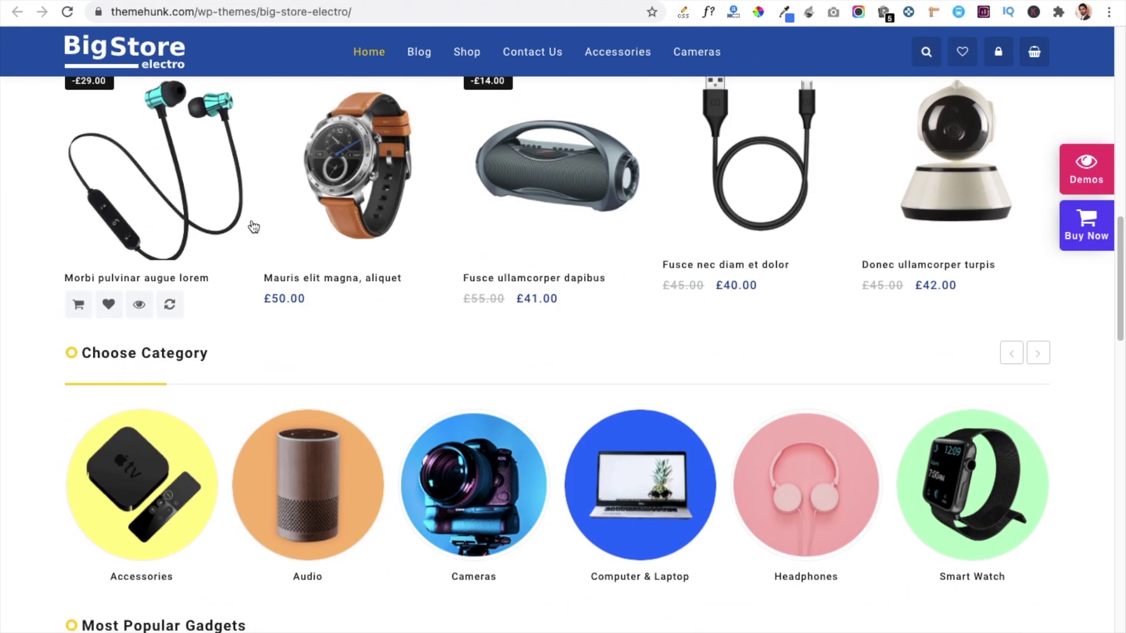
scroll(254, 227, "up", 1)
scroll(252, 226, "up", 1)
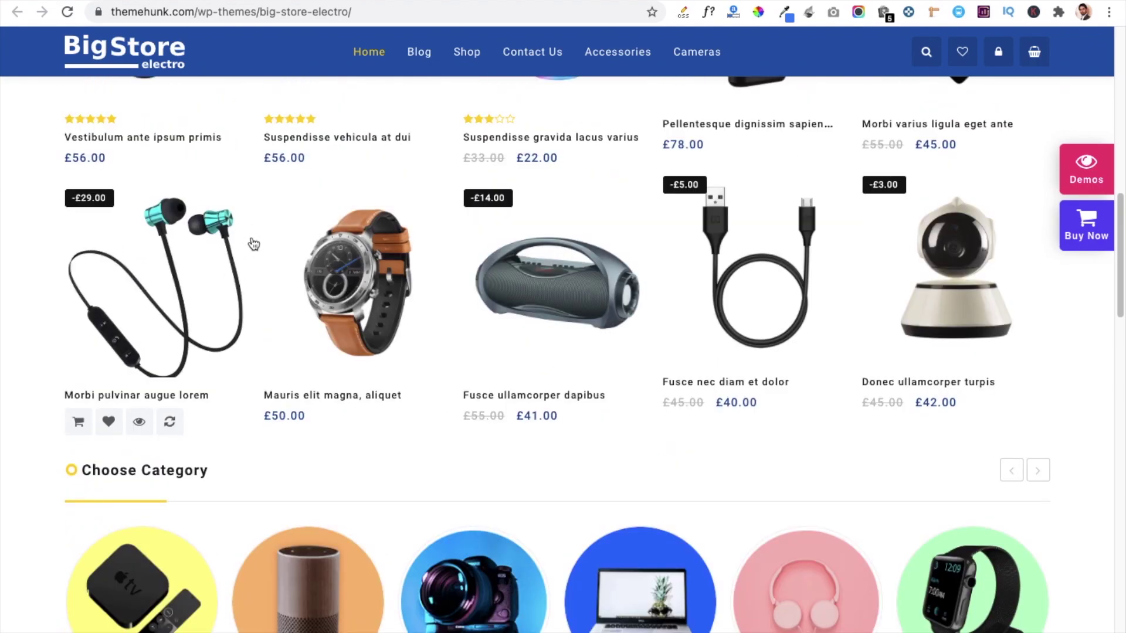
scroll(252, 242, "down", 3)
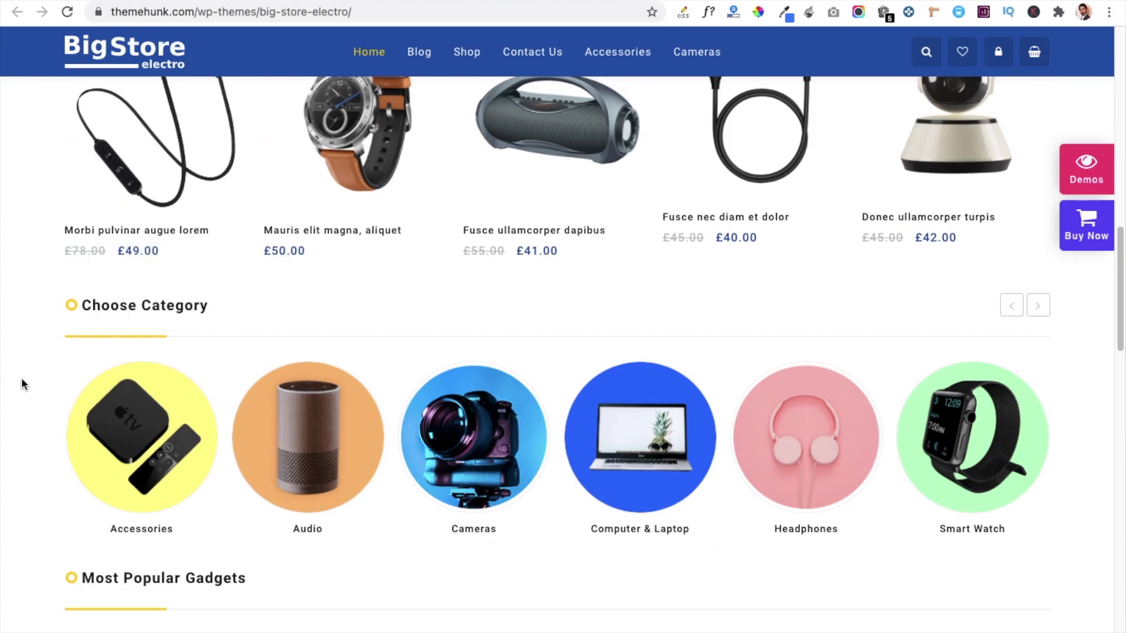
scroll(21, 384, "down", 1)
scroll(23, 382, "down", 8)
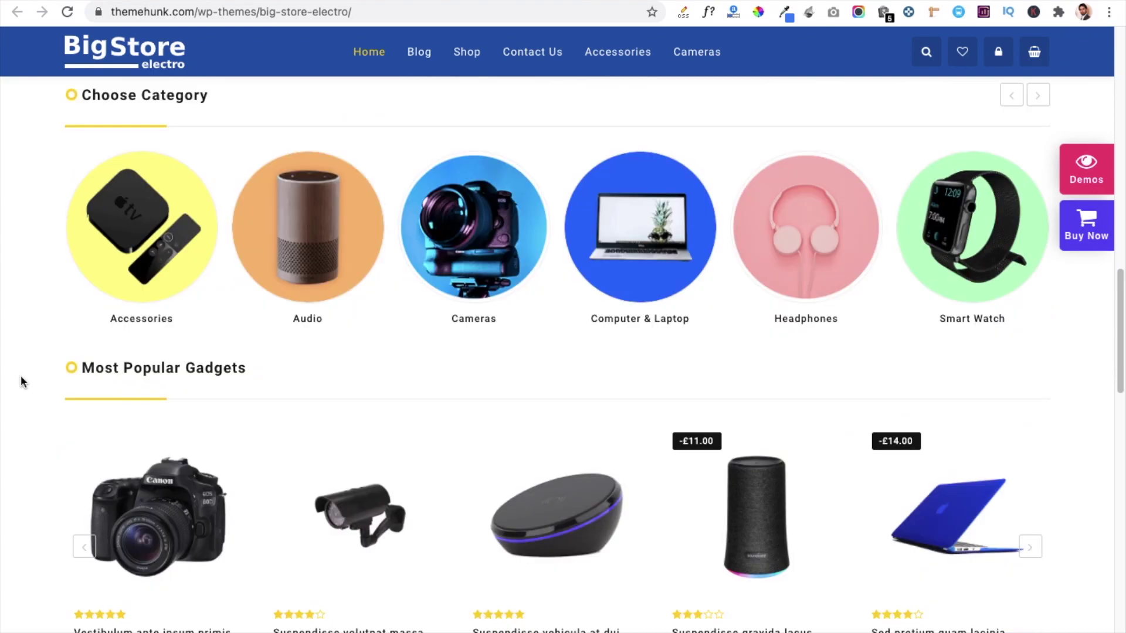
scroll(21, 382, "down", 10)
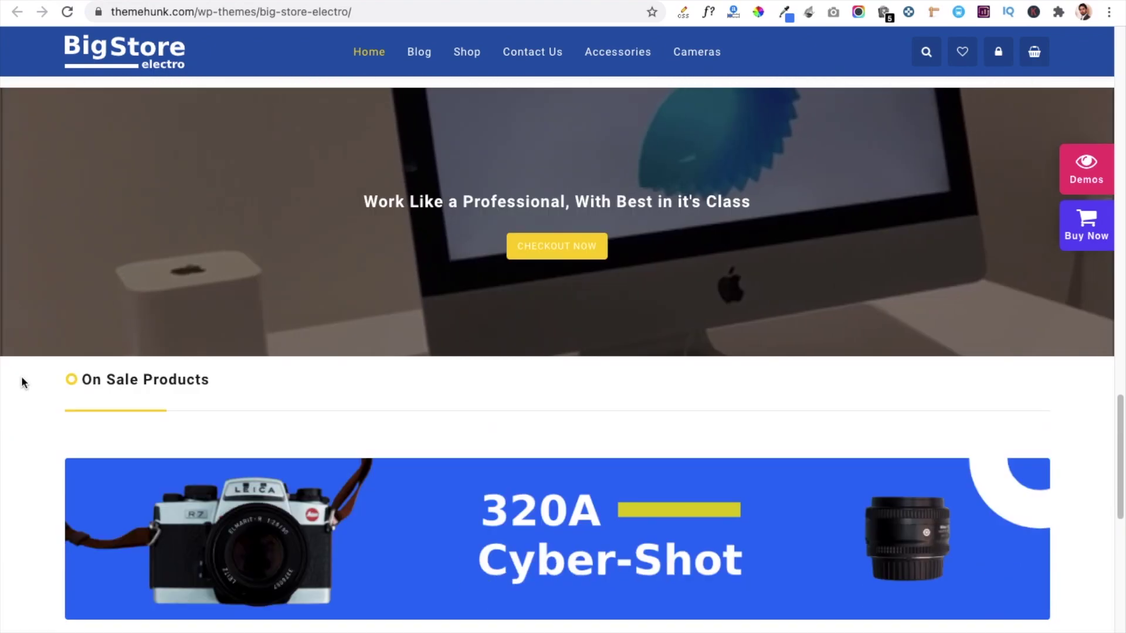
scroll(21, 382, "down", 5)
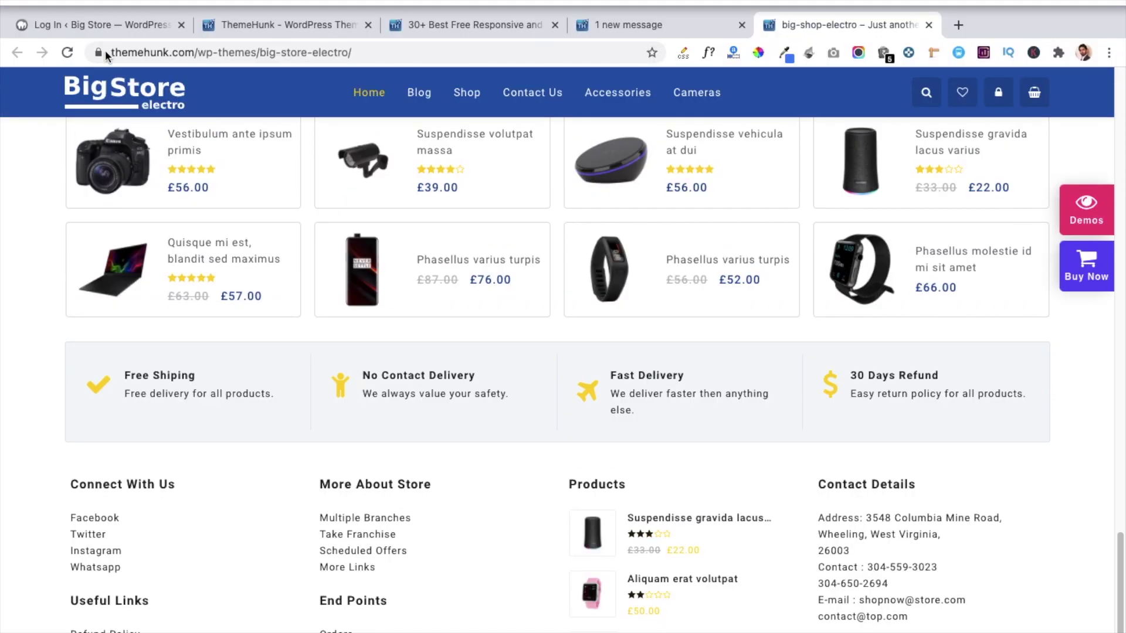
Log in to the local Big Store WordPress admin with the saved username and password and dismiss the password check.
left_click(97, 24)
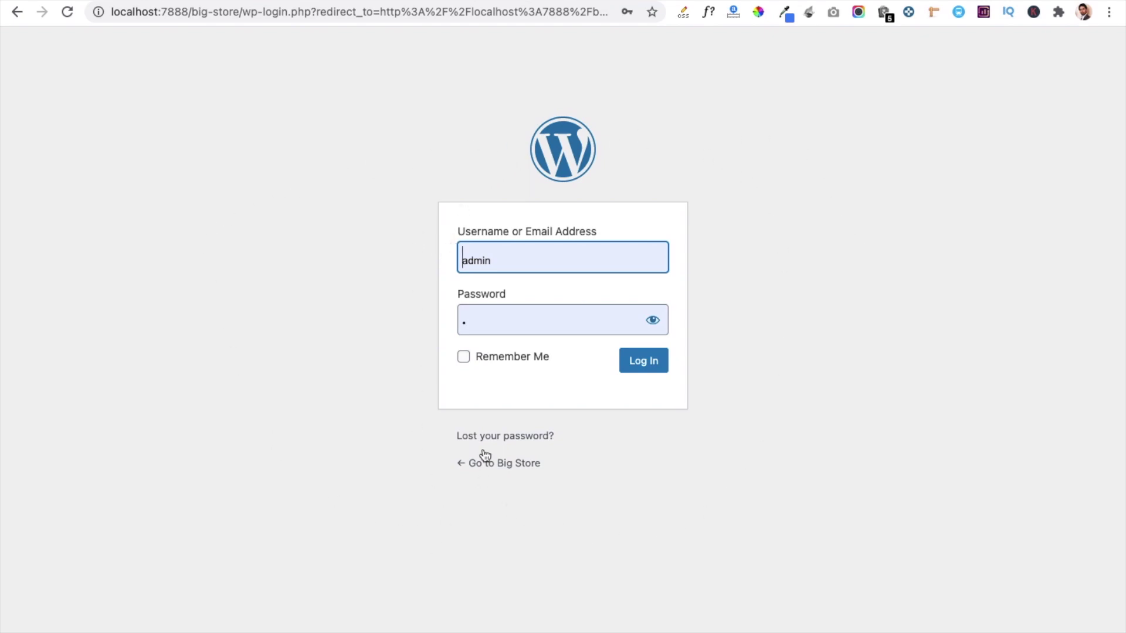
left_click(512, 317)
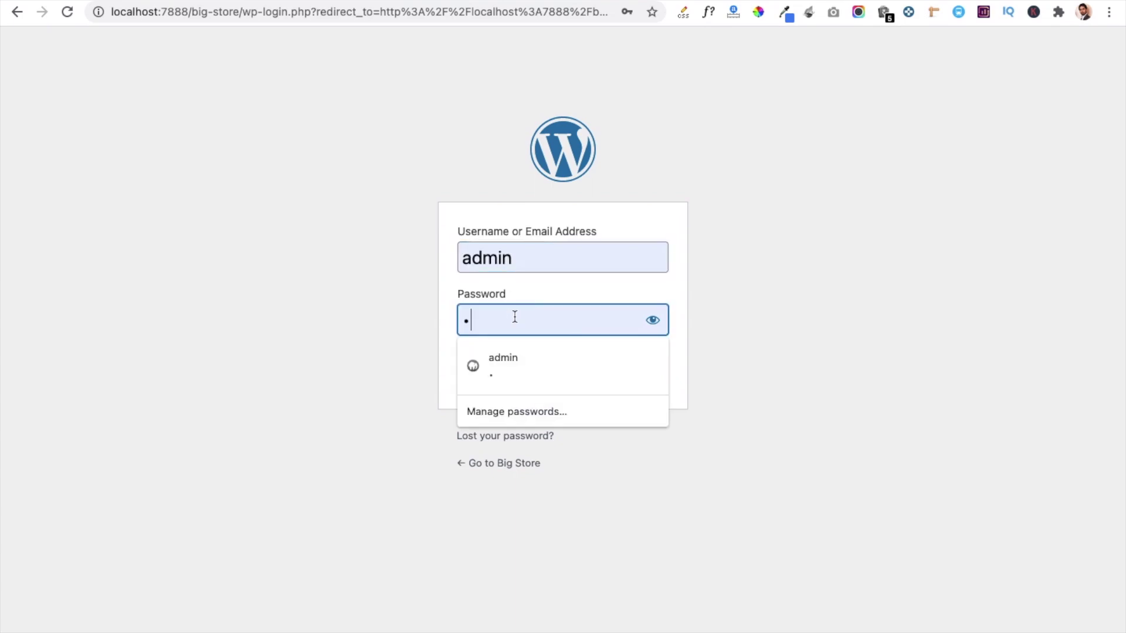
left_click(554, 382)
left_click(628, 370)
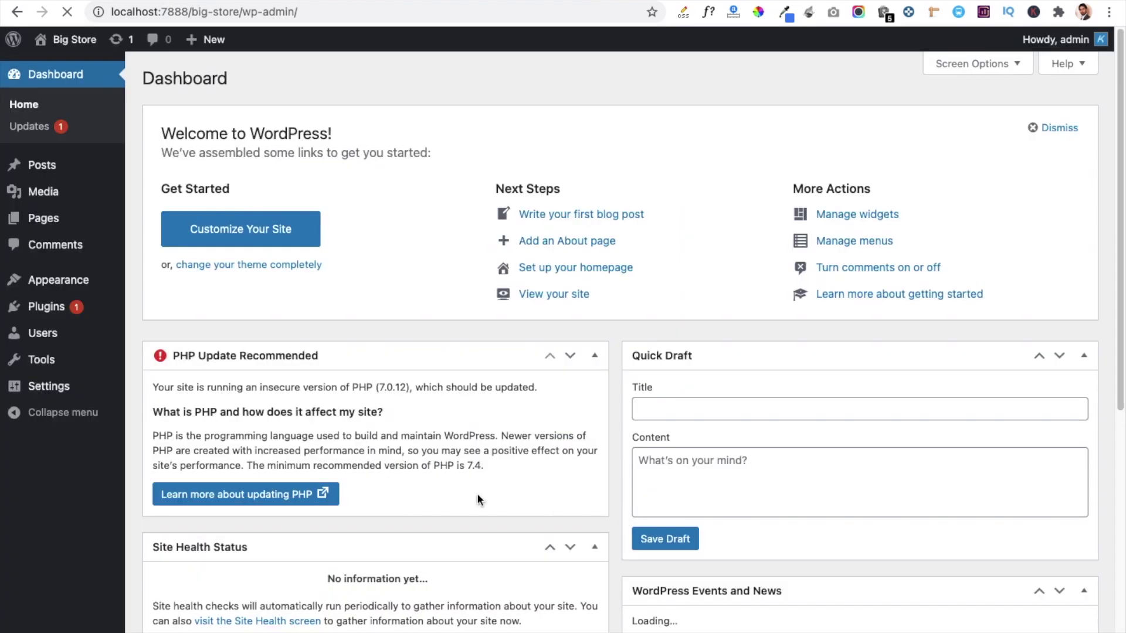
mouse_move(70, 283)
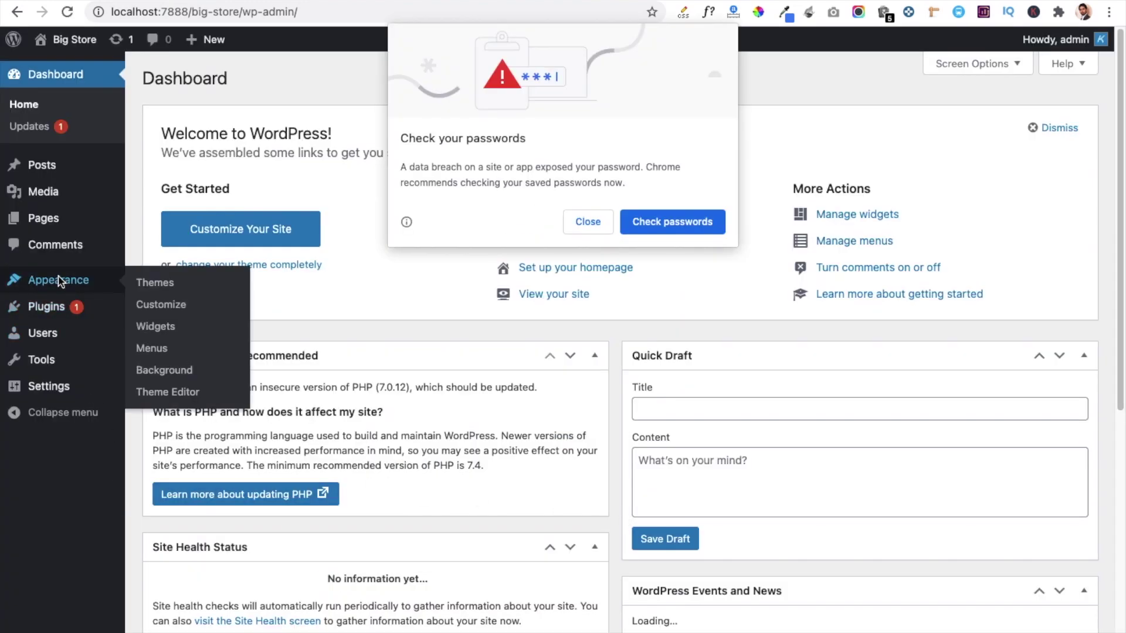
left_click(588, 223)
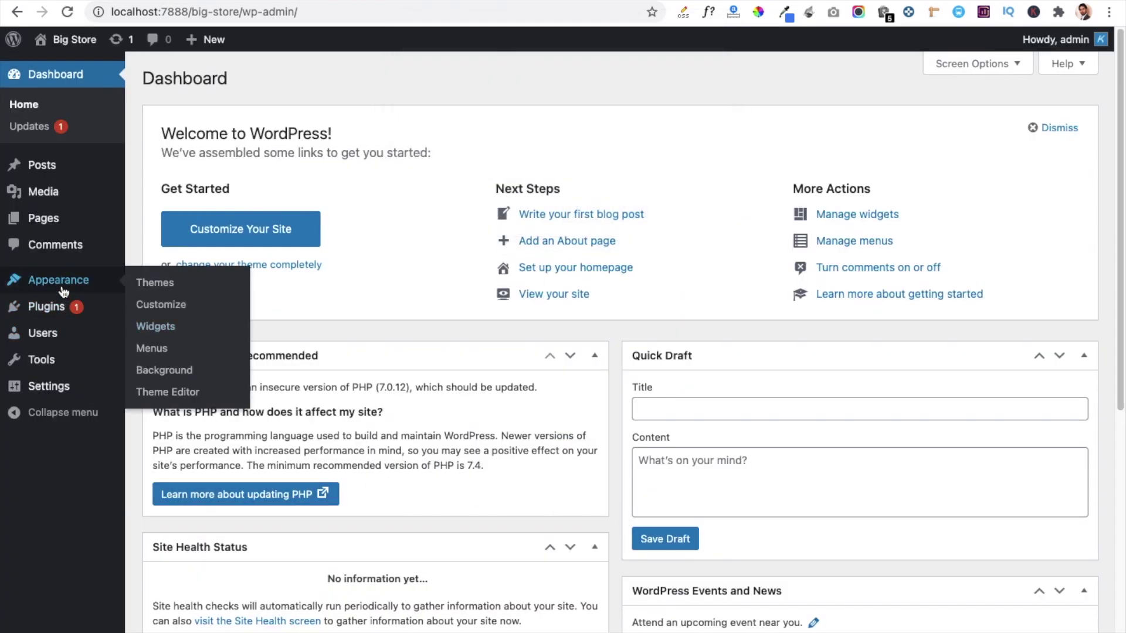
Find the Big Store theme in the WordPress theme directory, install it and activate it.
left_click(161, 286)
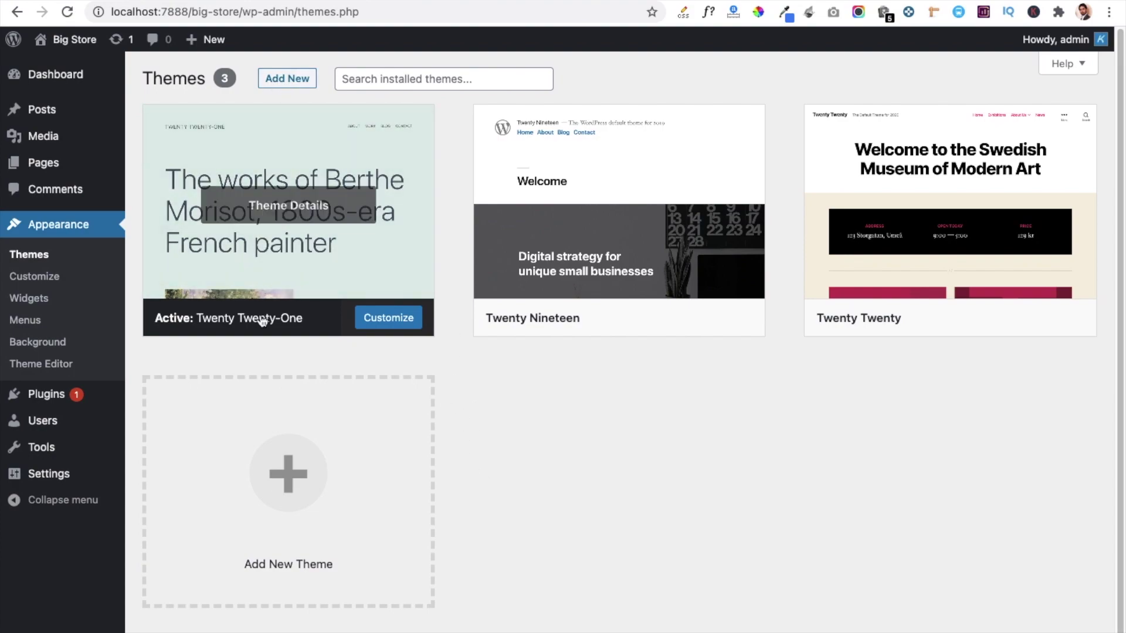
left_click(292, 476)
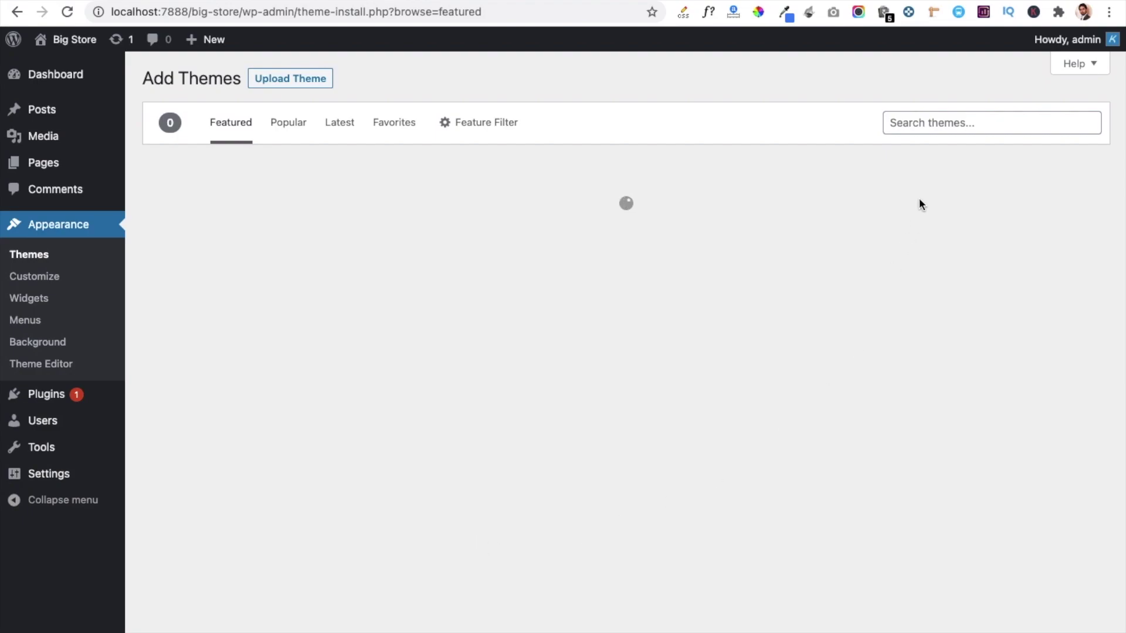
left_click(911, 123)
type("Big Store")
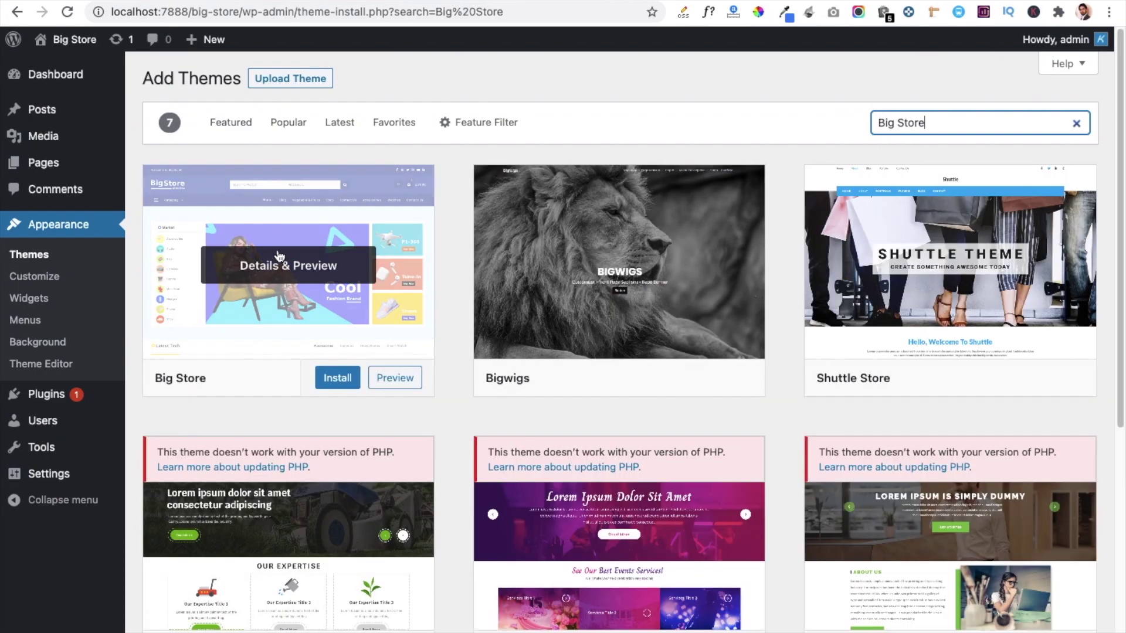
mouse_move(300, 385)
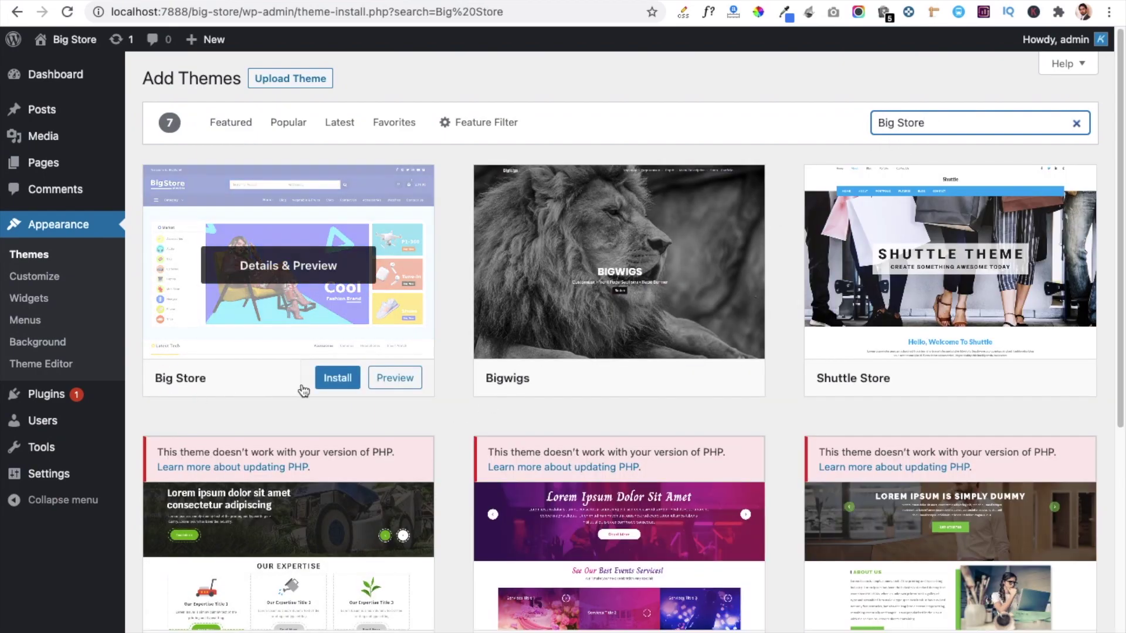
left_click(337, 379)
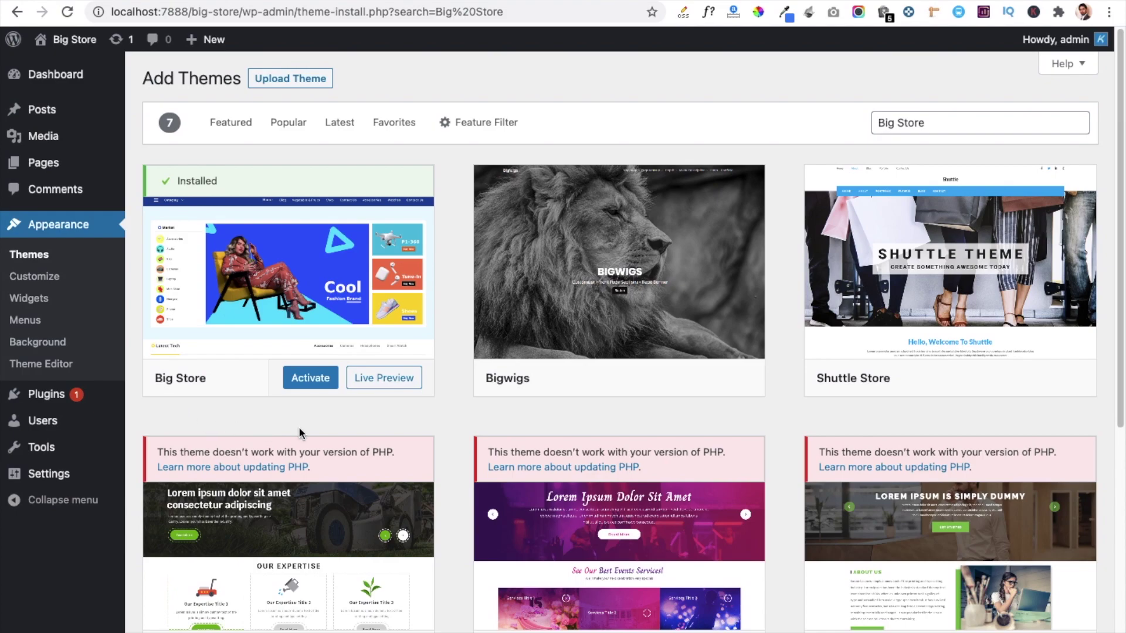
left_click(305, 378)
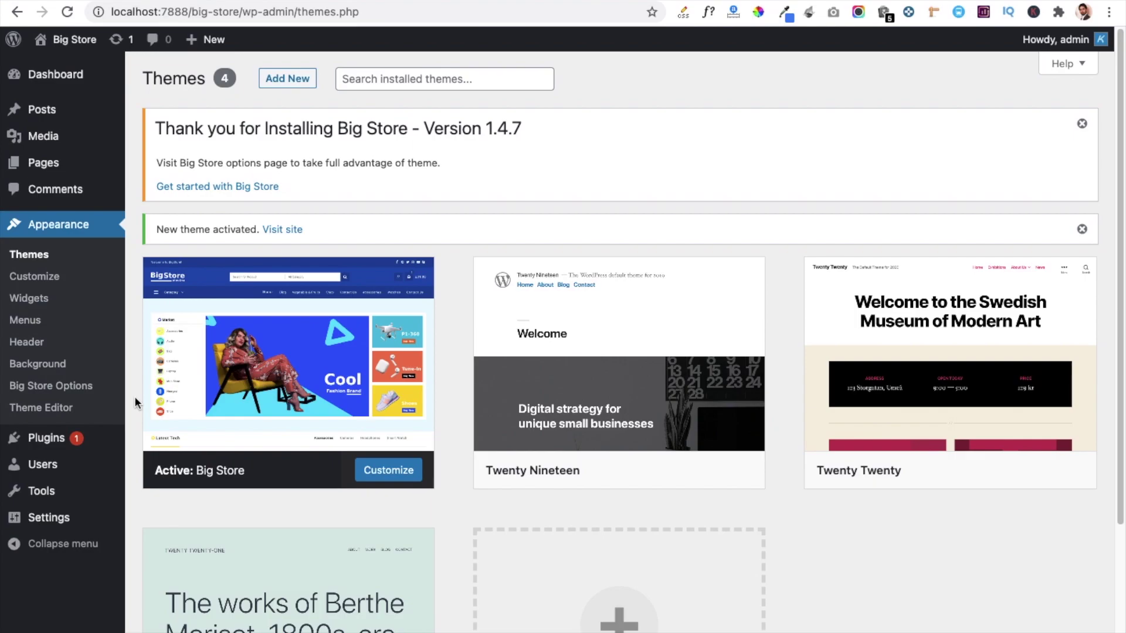
View the site's front end with the newly activated theme and return to the theme management page.
mouse_move(77, 49)
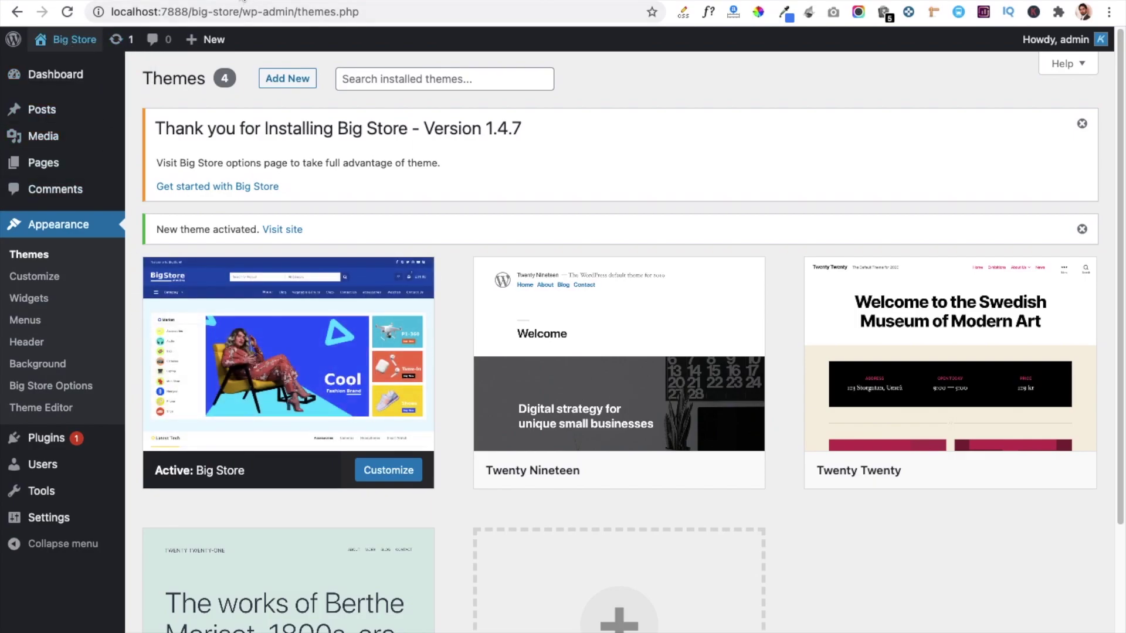
left_click(243, 1)
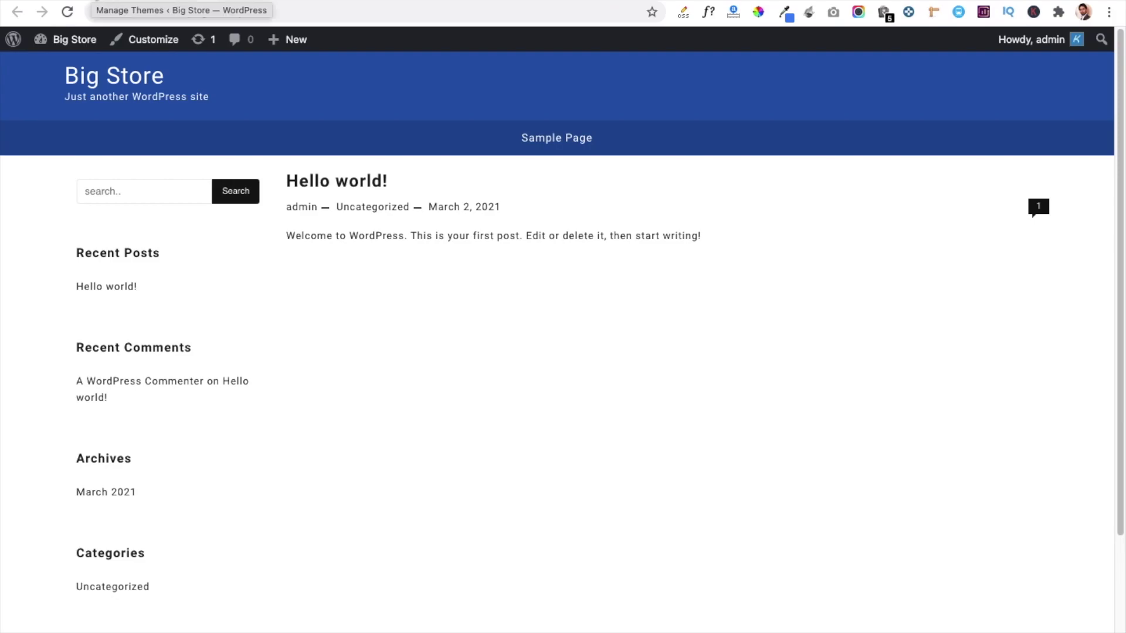
left_click(175, 2)
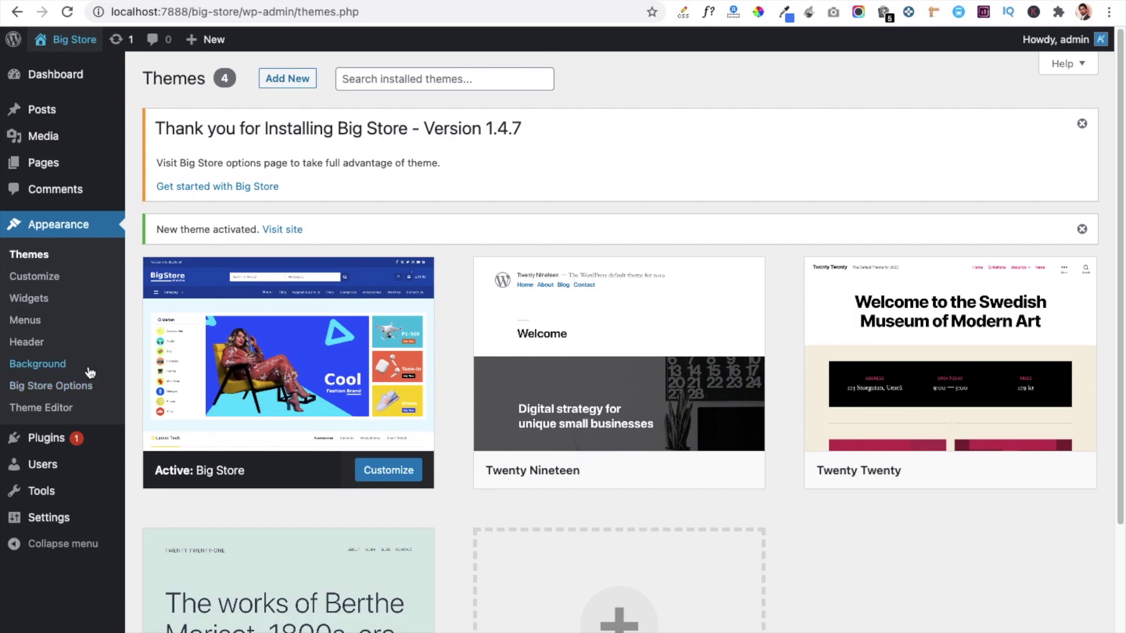
Install the recommended Big Store plugins: ThemeHunk Customizer, WooCommerce, YITH WooCommerce Wishlist, YITH WooCommerce Compare, Contact Form & Lead Form Elementor Builder and One Click Demo Import.
left_click(51, 386)
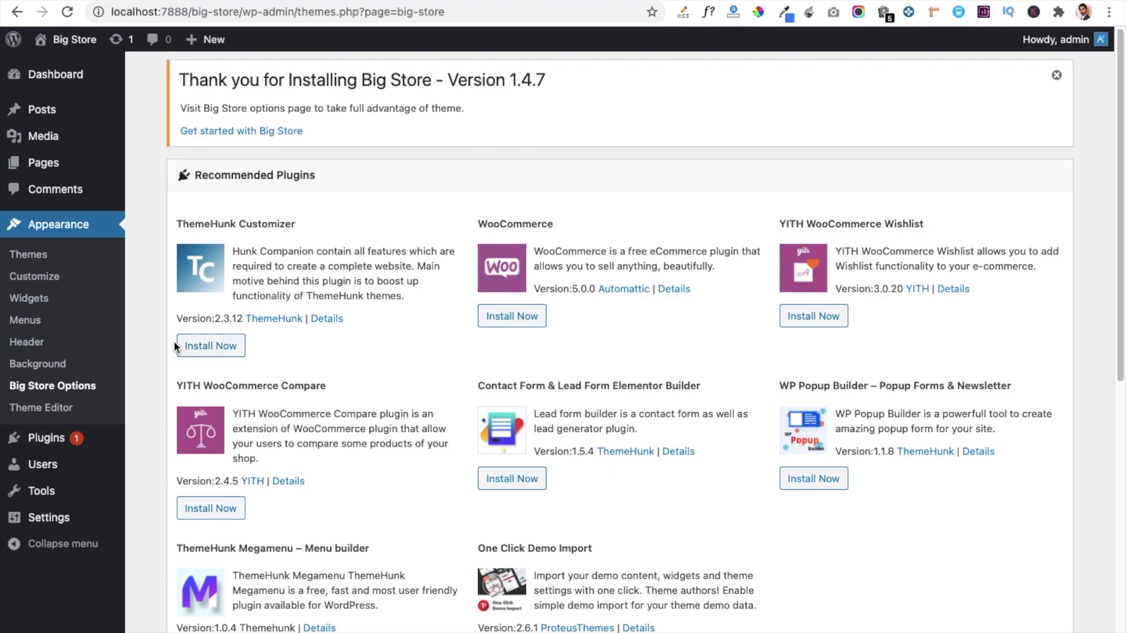
left_click(218, 350)
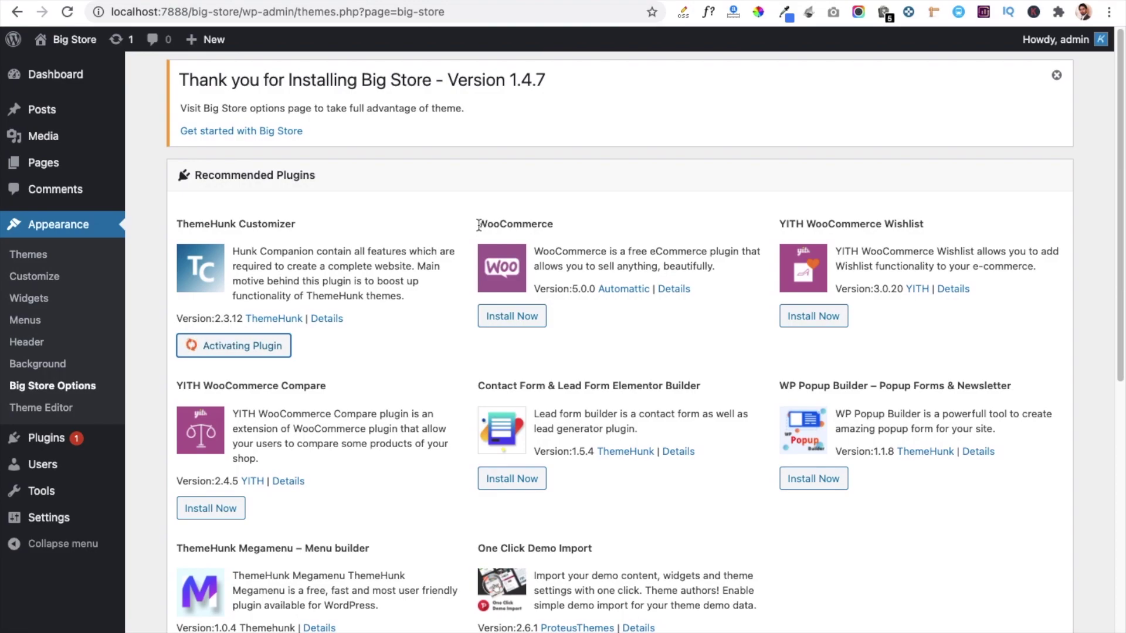
left_click(500, 320)
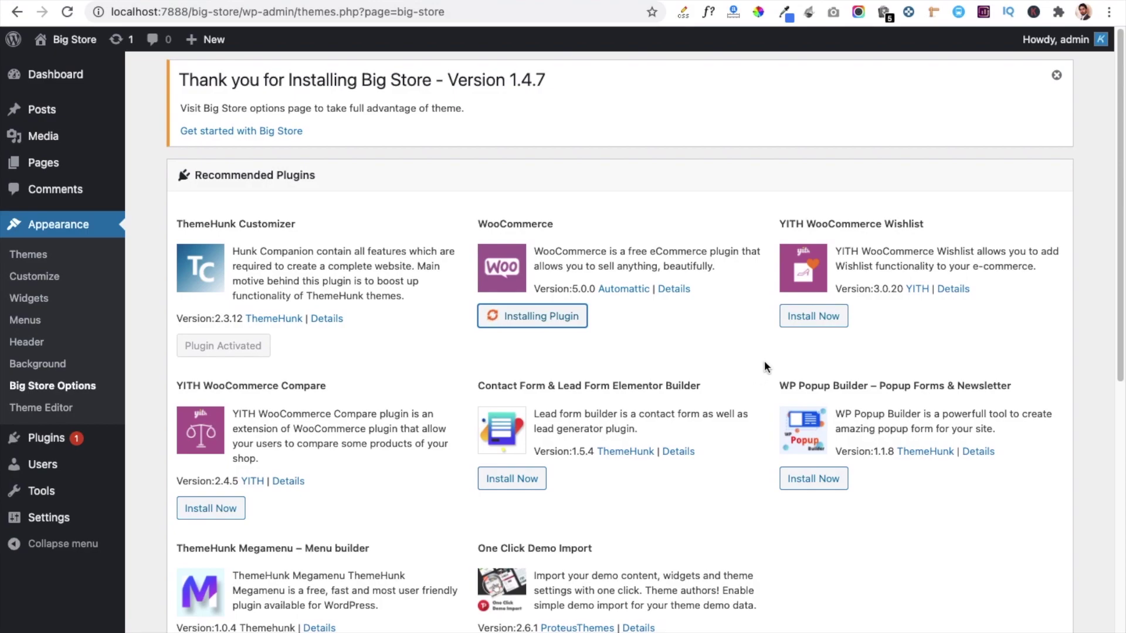
left_click(821, 320)
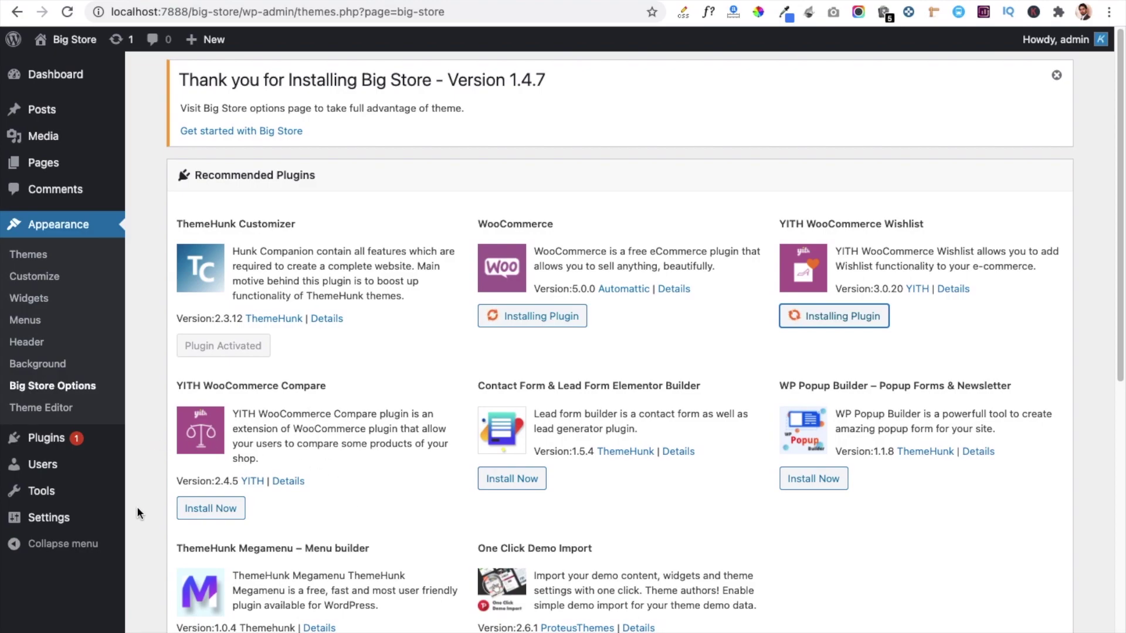
left_click(190, 508)
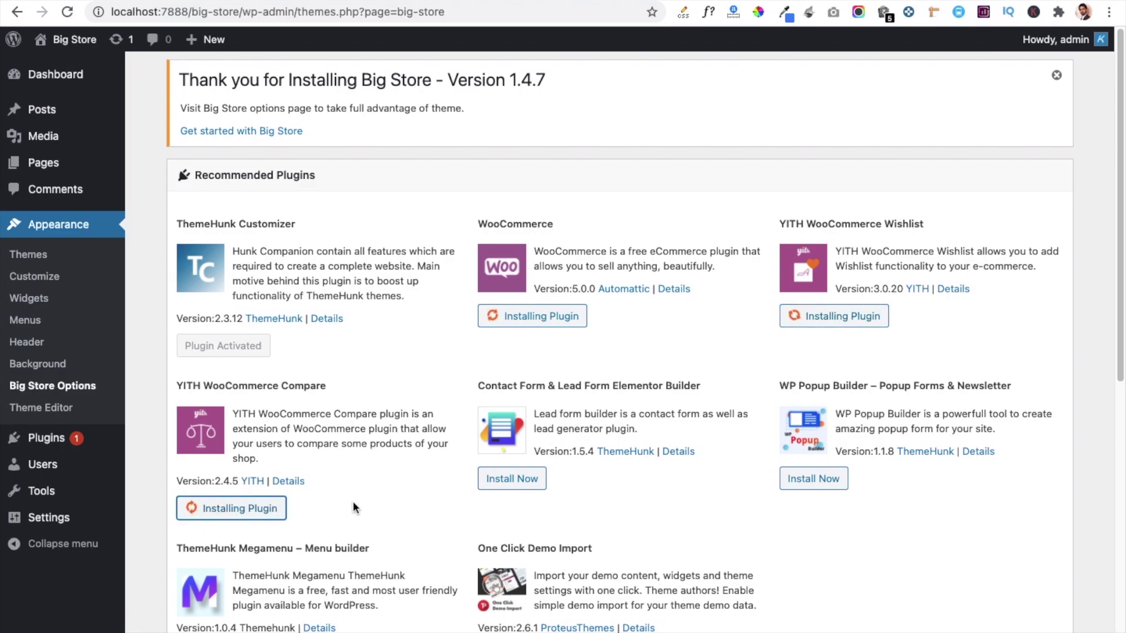
scroll(411, 508, "down", 3)
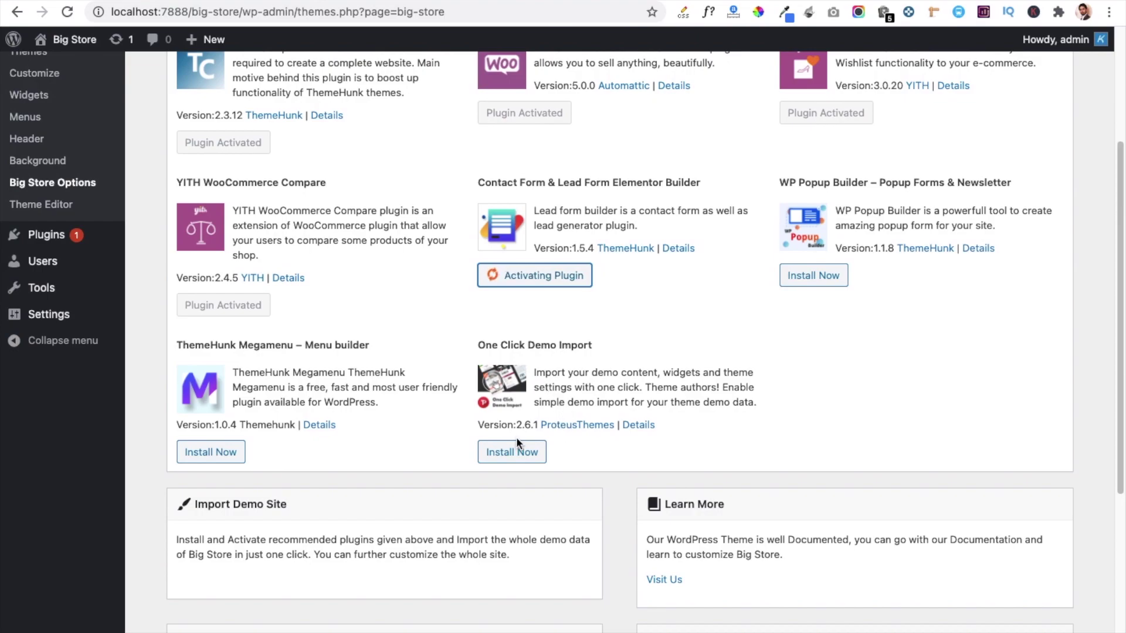
left_click(512, 452)
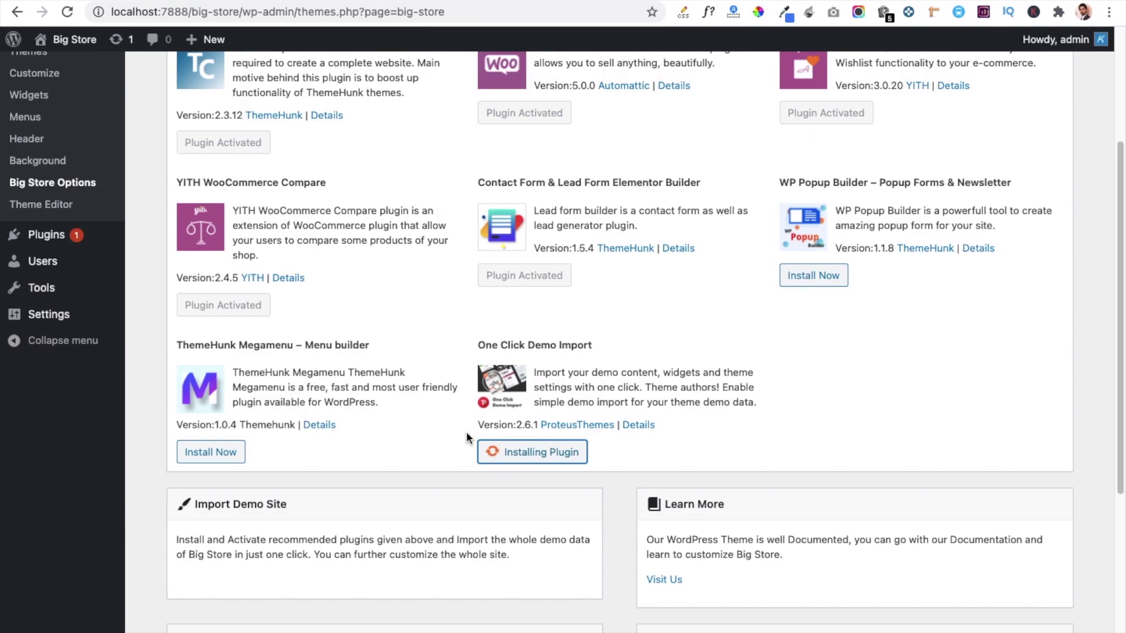
Import the Big Store Electro demo data into the site and confirm the import.
scroll(410, 352, "up", 1)
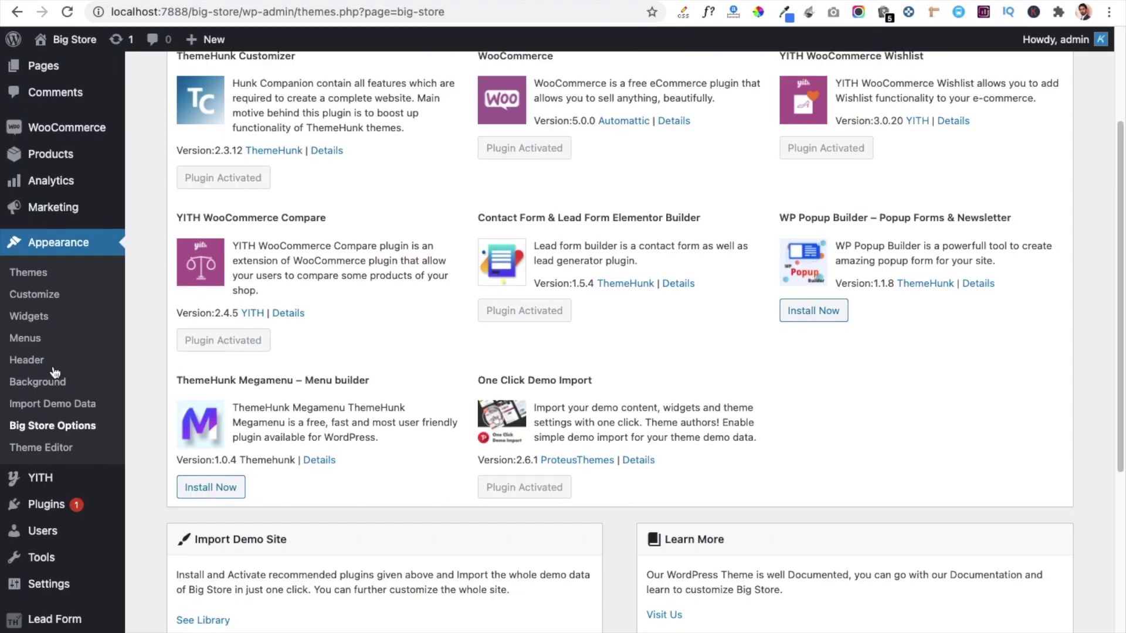
left_click(51, 405)
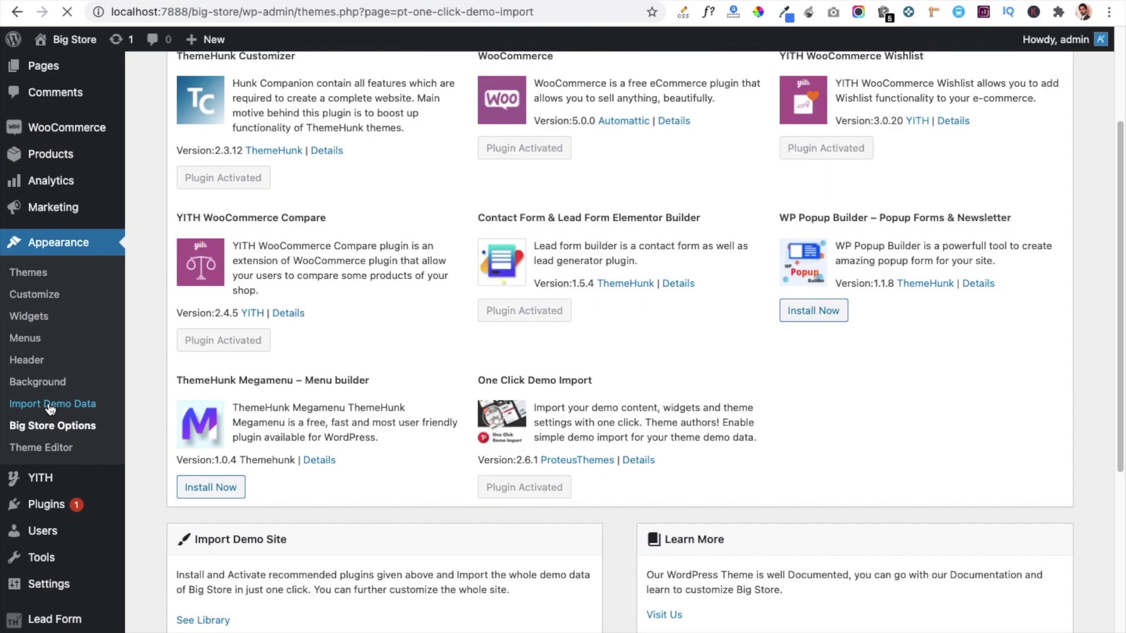
scroll(139, 428, "down", 5)
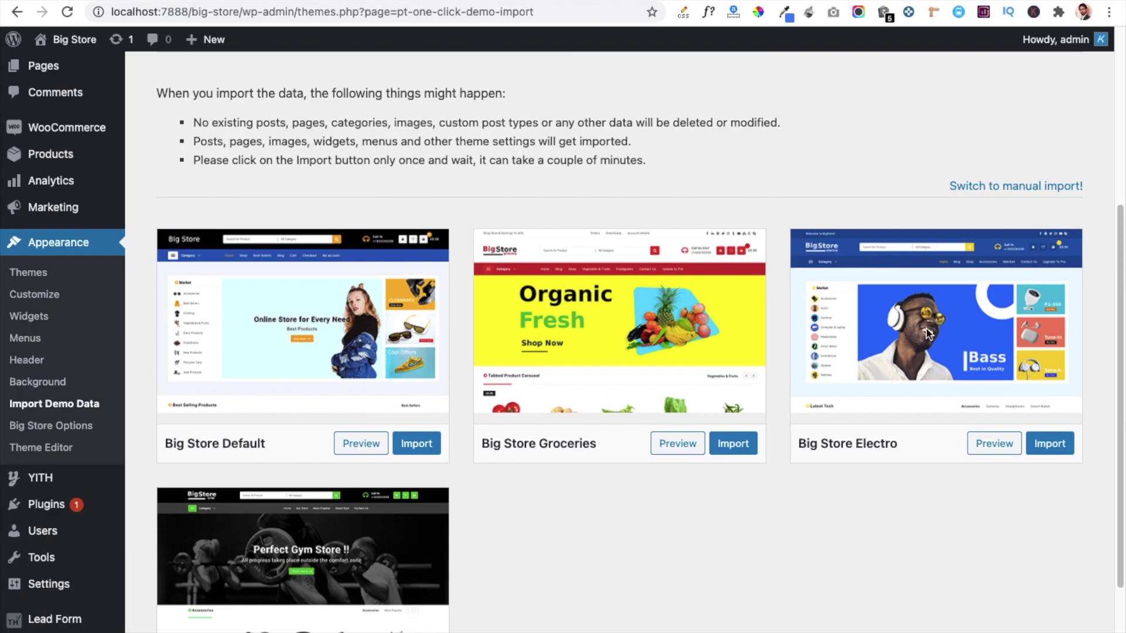
left_click(1046, 448)
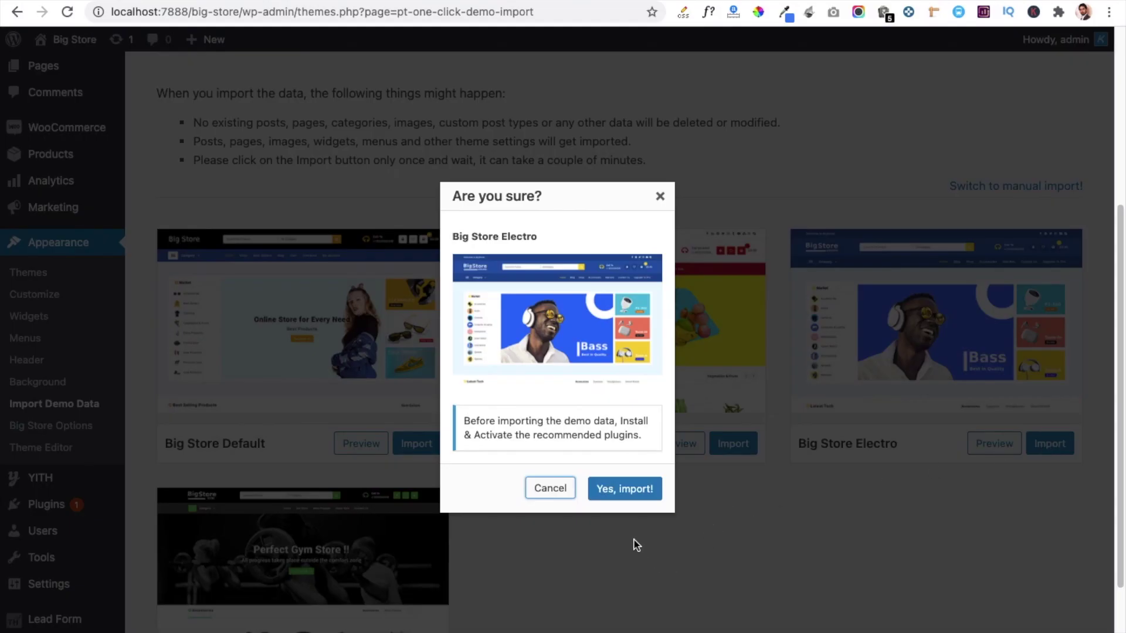
left_click(608, 496)
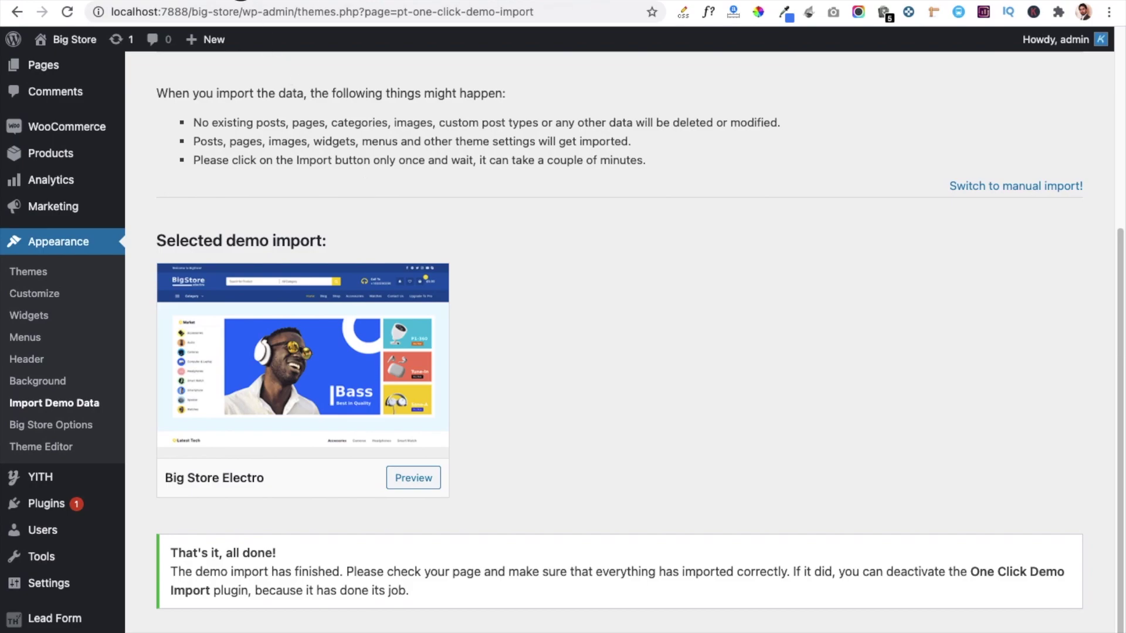
View the site's front end and look through the imported homepage's banner, product, category and promotional sections.
left_click(74, 39)
left_click(69, 13)
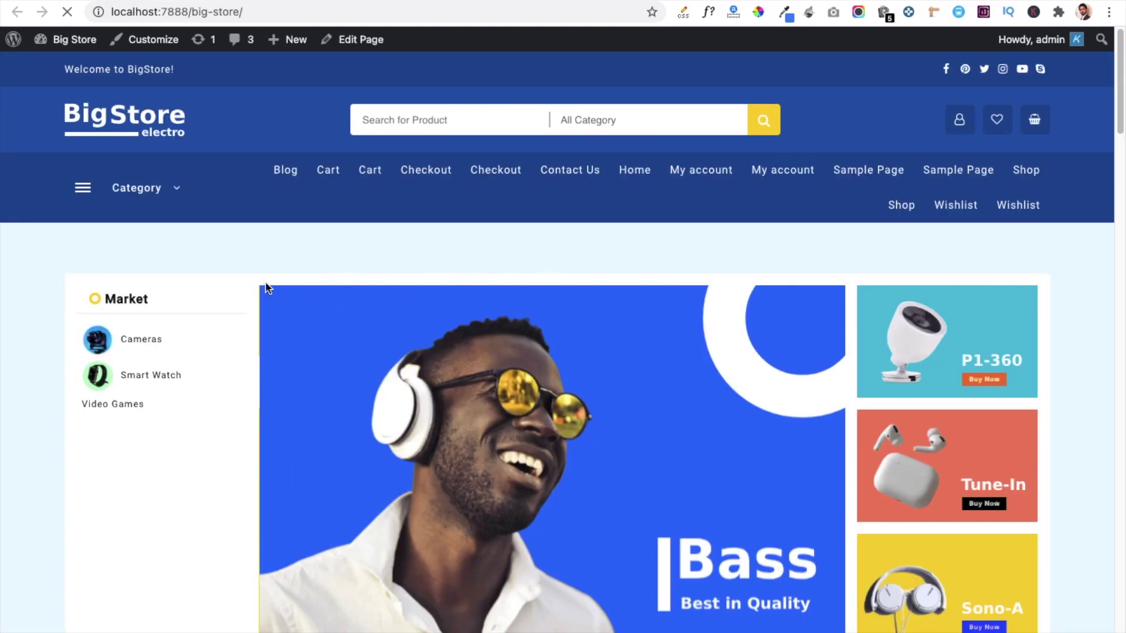
scroll(251, 283, "down", 7)
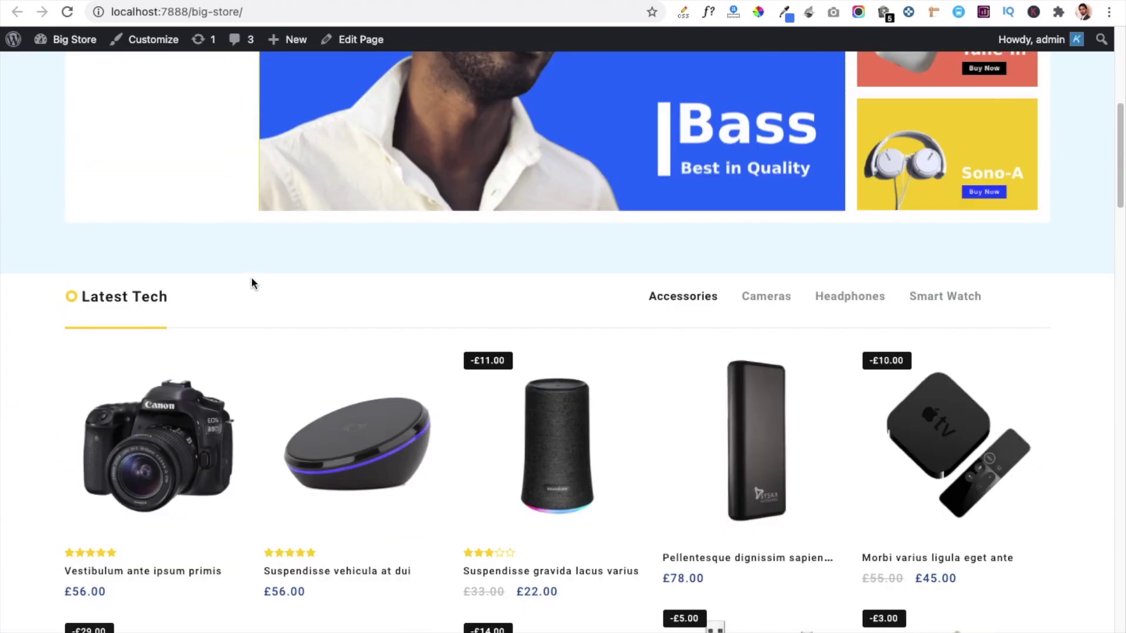
scroll(252, 279, "down", 14)
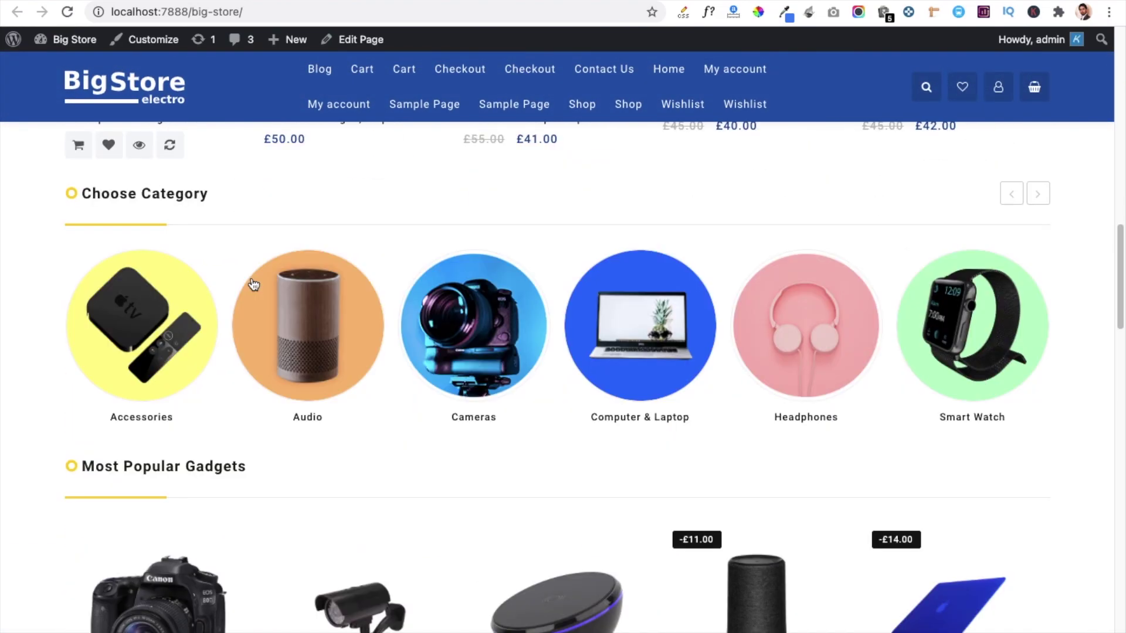
scroll(252, 285, "down", 3)
scroll(245, 289, "down", 14)
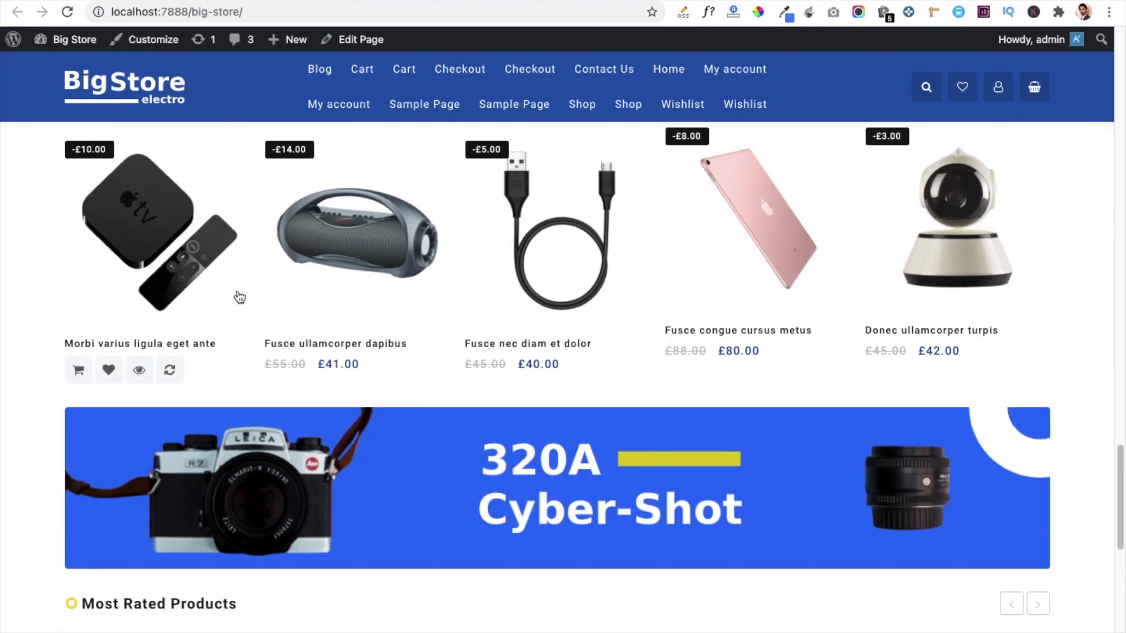
scroll(234, 298, "up", 15)
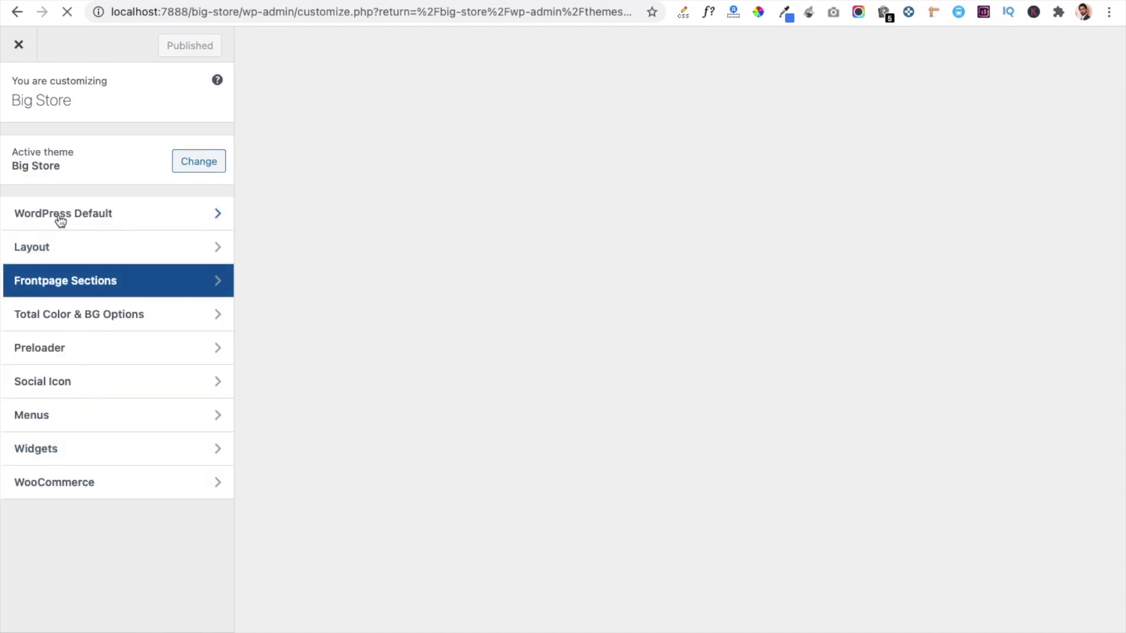
Review the logo, logo width, site title, tagline and site icon options under the theme customizer's Site Identity settings.
left_click(61, 220)
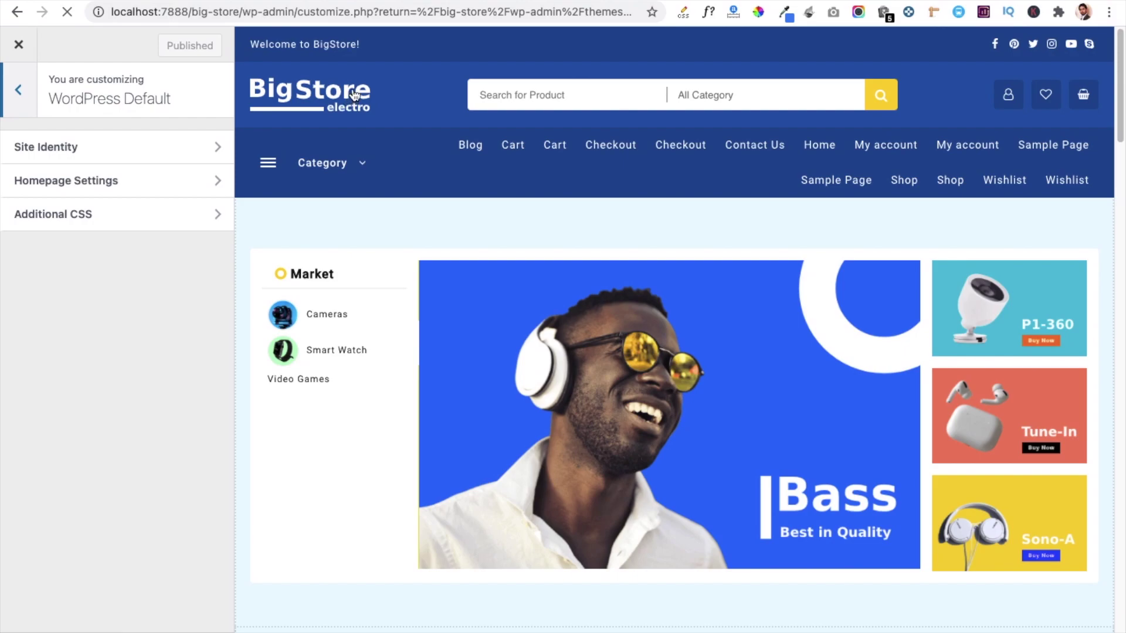
left_click(83, 149)
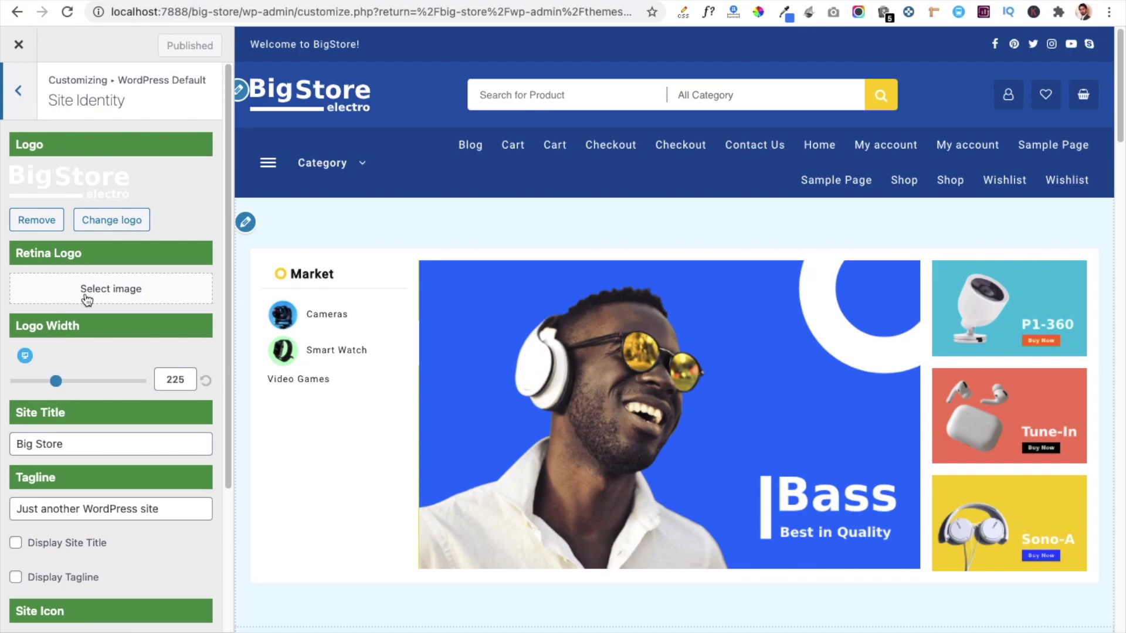
scroll(67, 398, "down", 3)
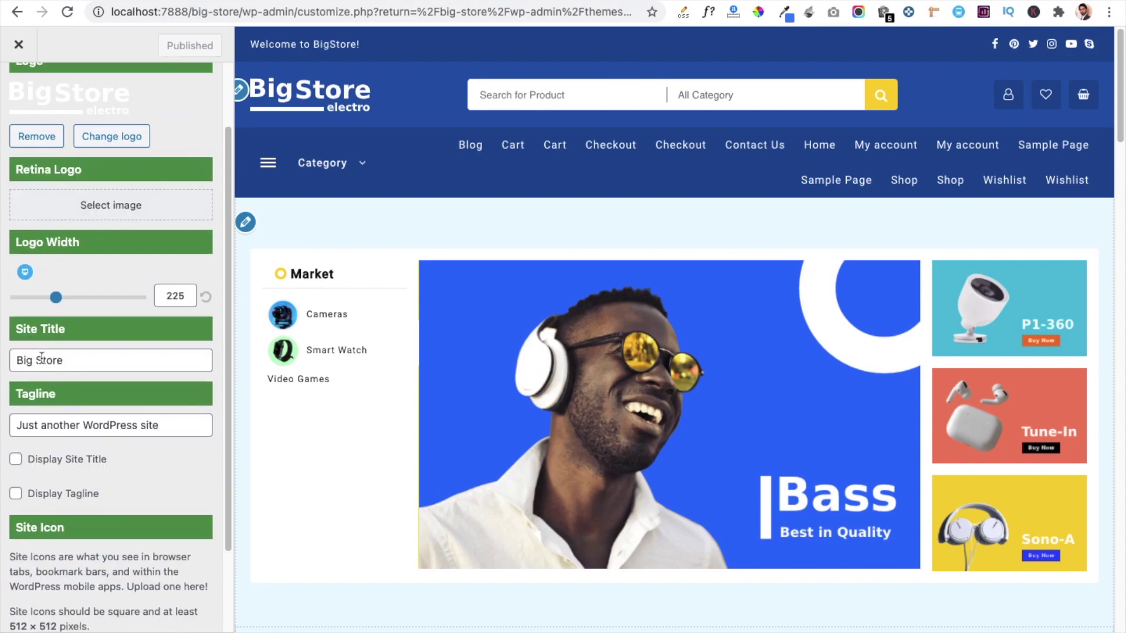
scroll(68, 428, "up", 3)
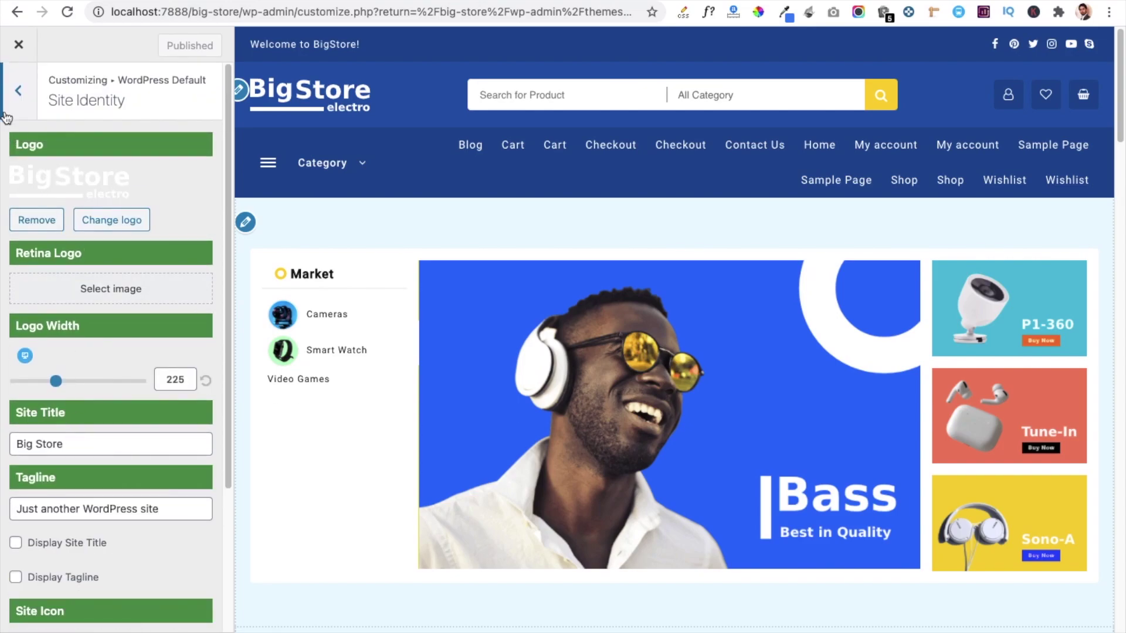
left_click(18, 94)
left_click(18, 94)
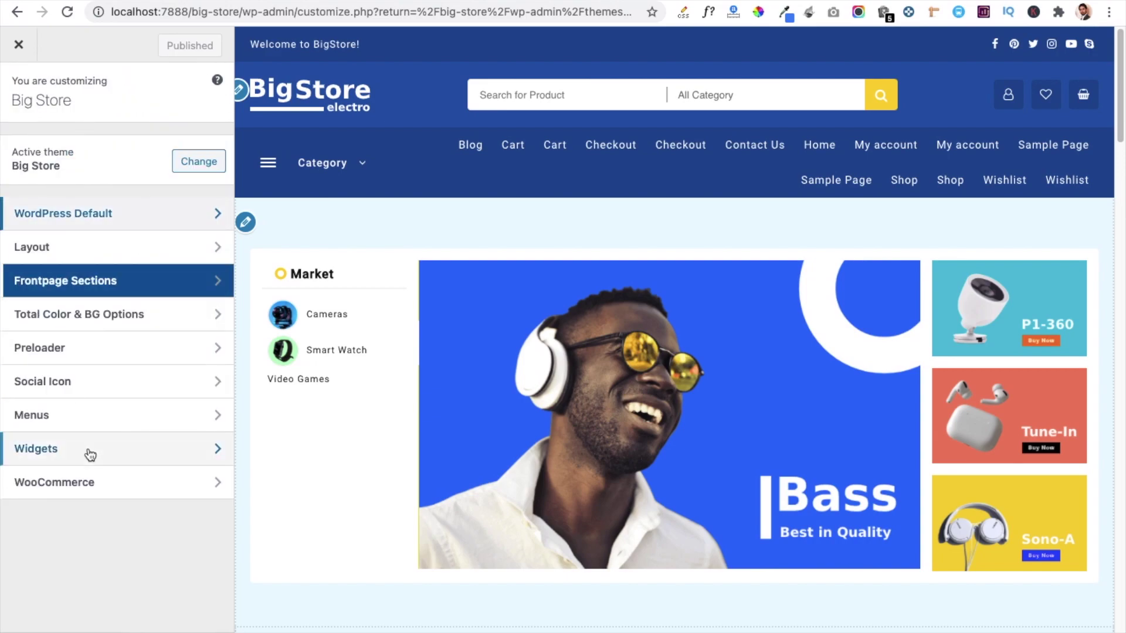
Look through the customizer's Layout settings for the header, Move To Top and RTL.
left_click(71, 253)
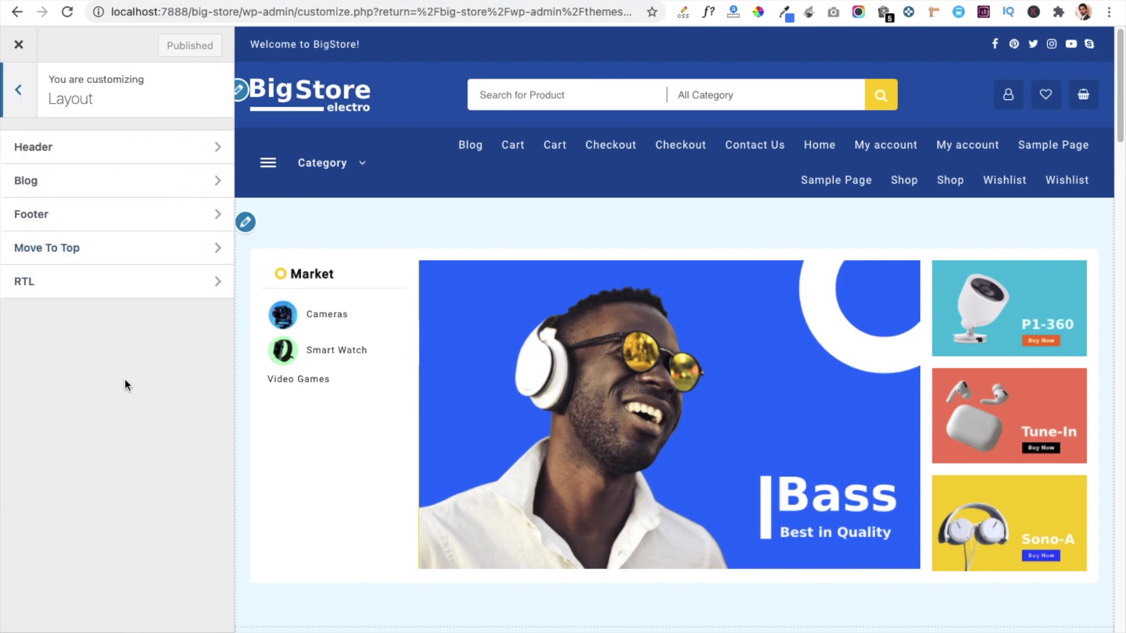
left_click(81, 156)
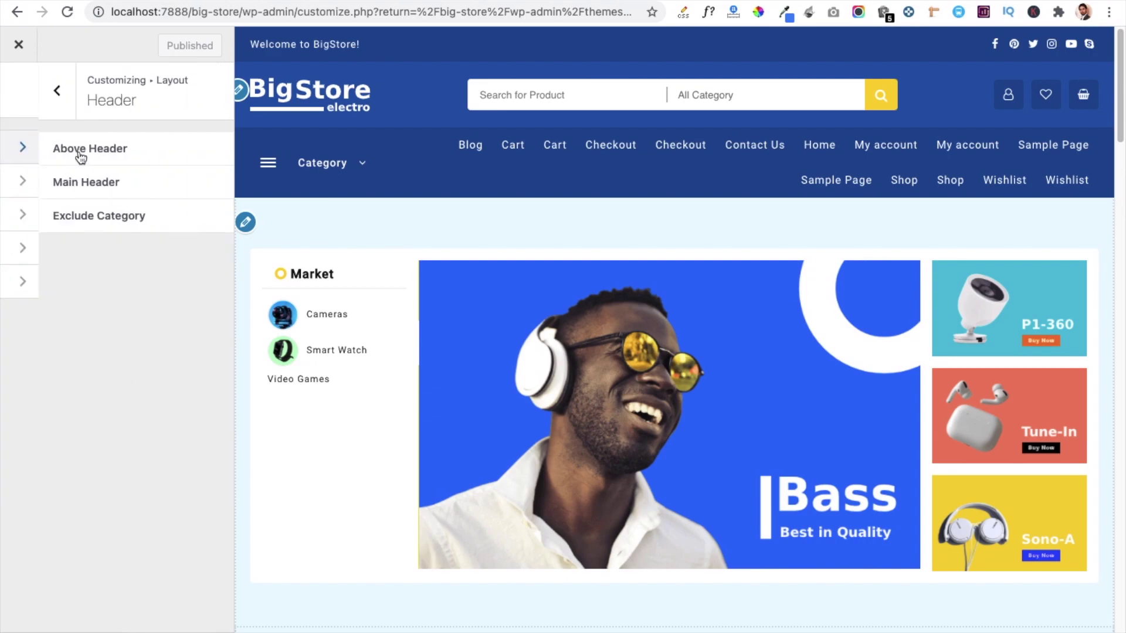
left_click(18, 90)
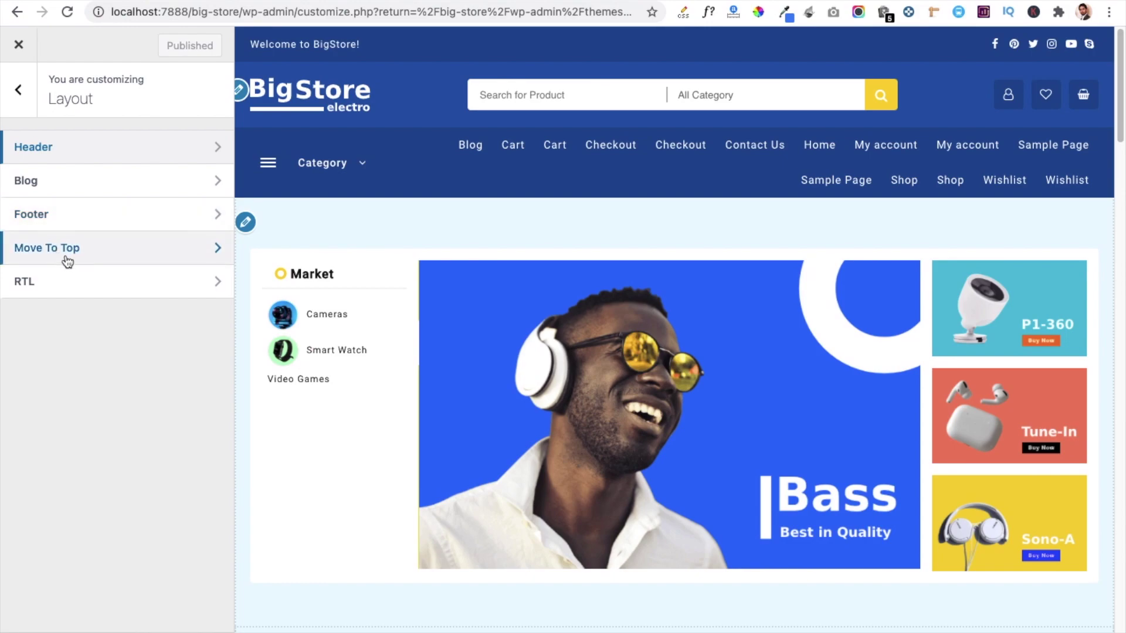
left_click(91, 258)
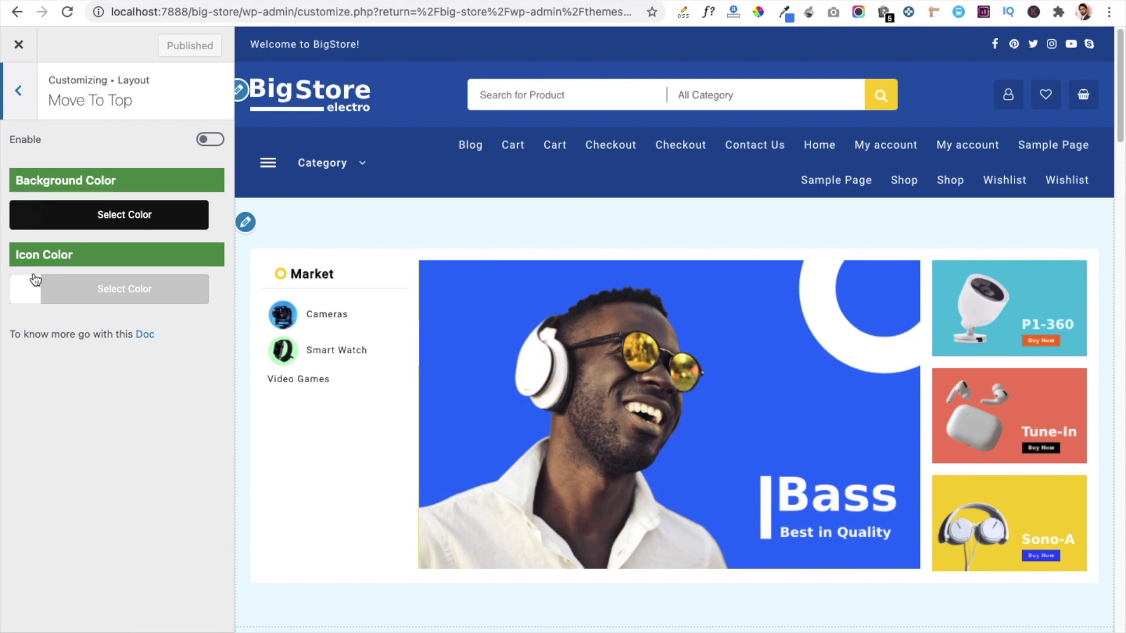
left_click(18, 90)
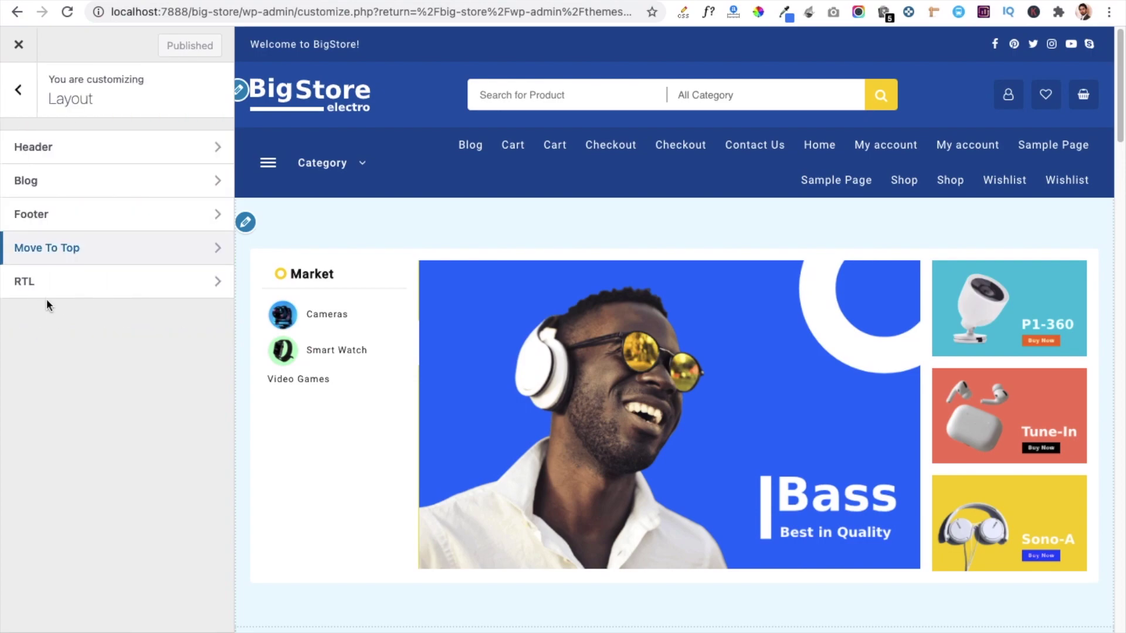
left_click(47, 293)
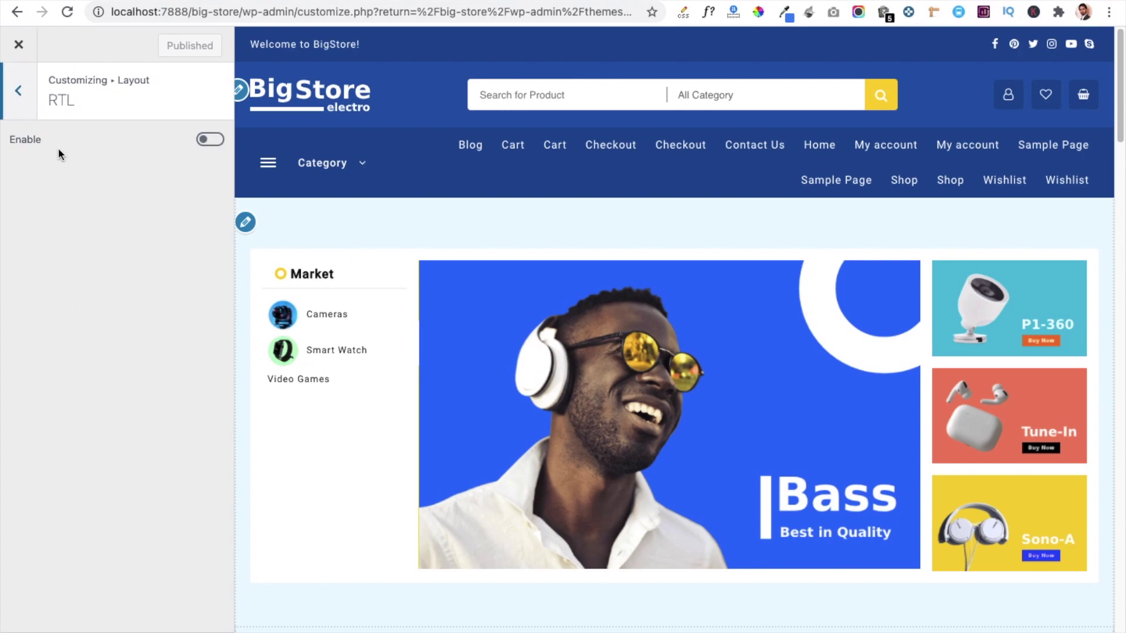
left_click(26, 98)
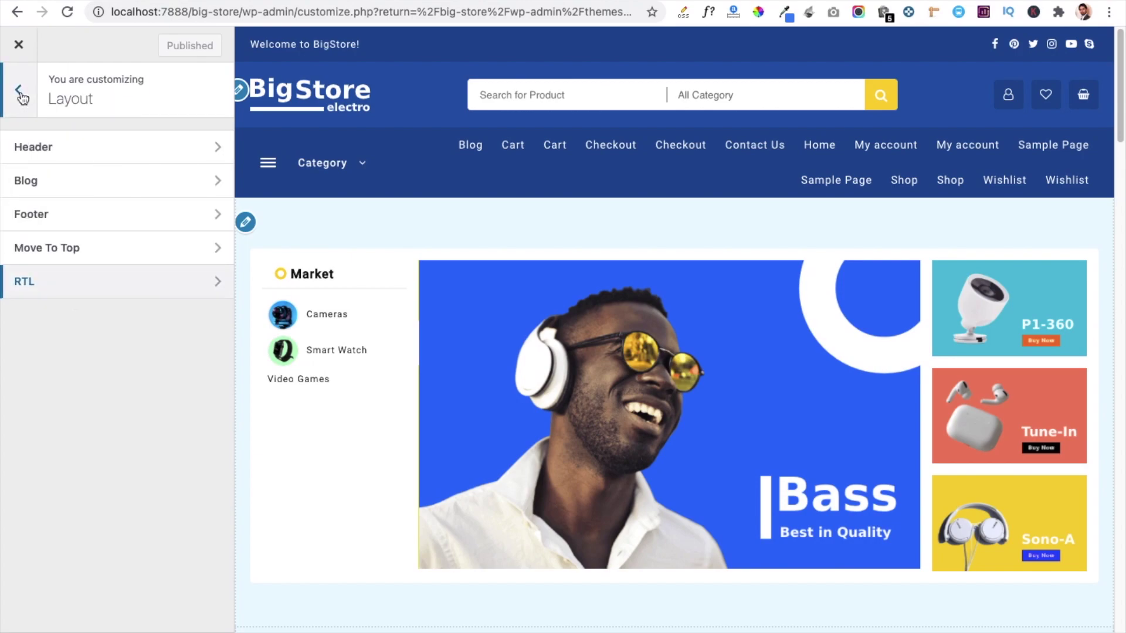
Examine the header's Exclude Category options and compare them with the Category dropdown in the site preview.
left_click(76, 156)
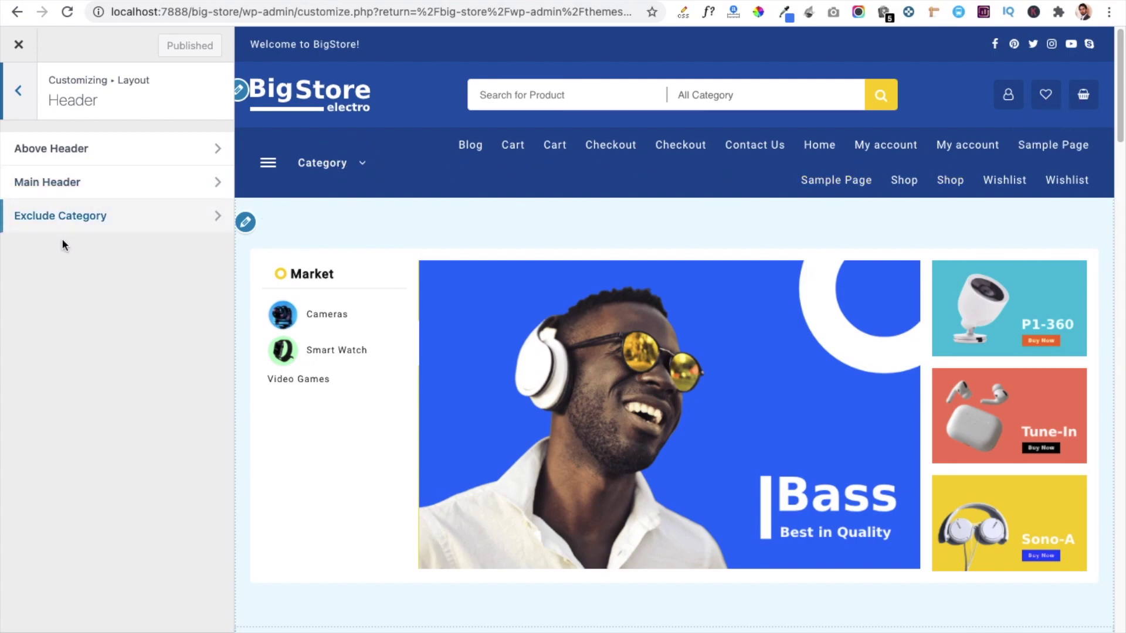
left_click(102, 228)
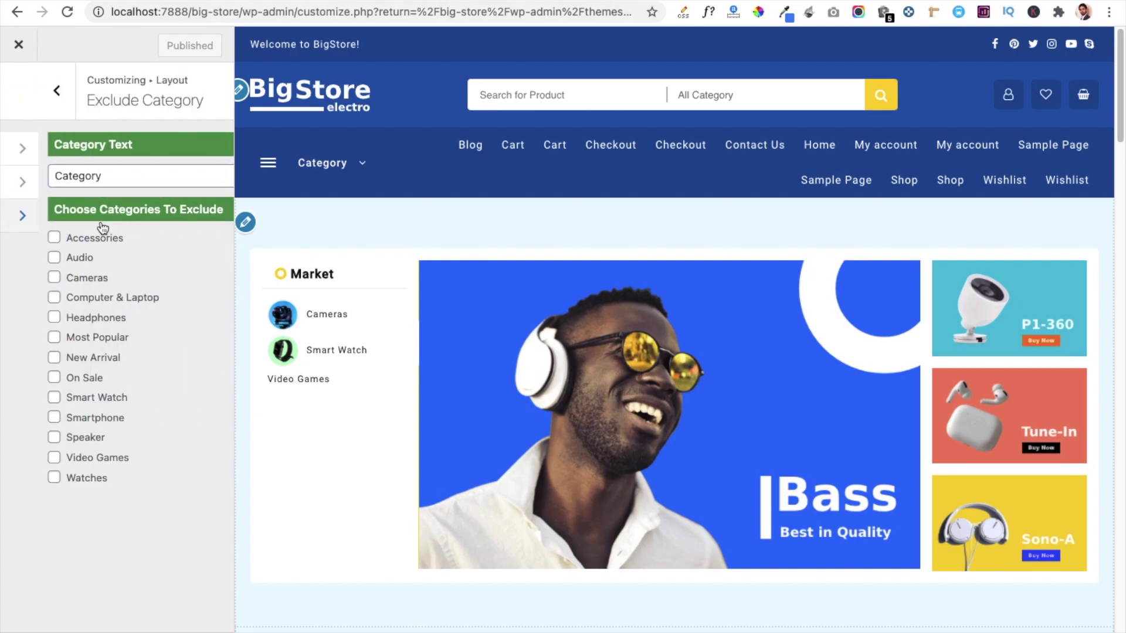
left_click(364, 168)
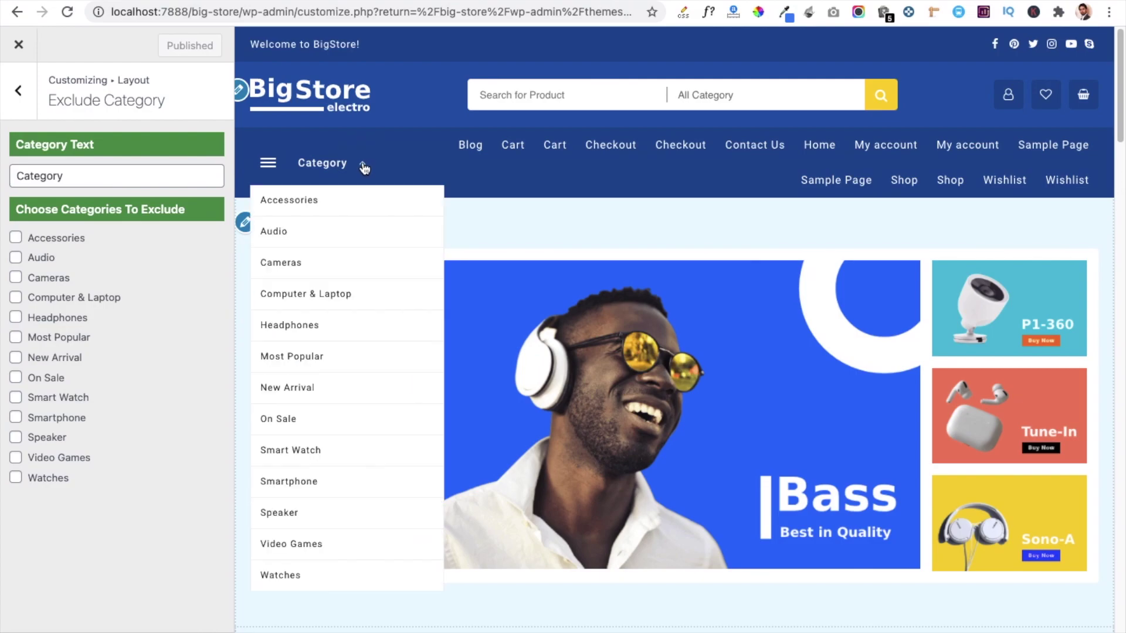
left_click(363, 169)
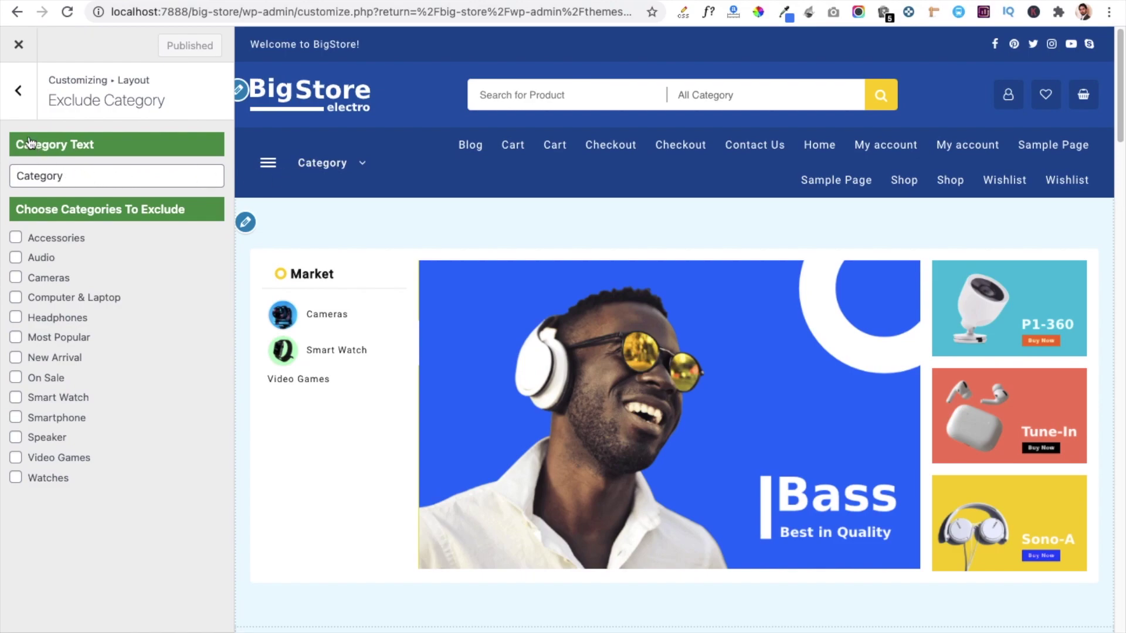
left_click(19, 90)
Review the Blog layout settings, including the available post pagination choices, and return to the Layout settings.
left_click(66, 183)
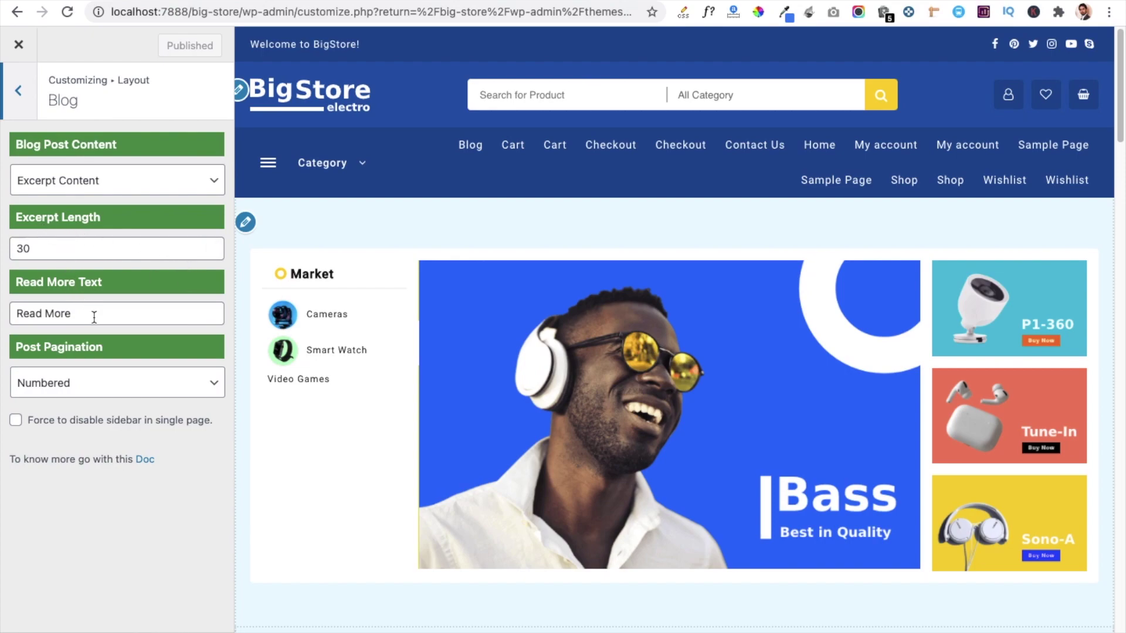
left_click(100, 390)
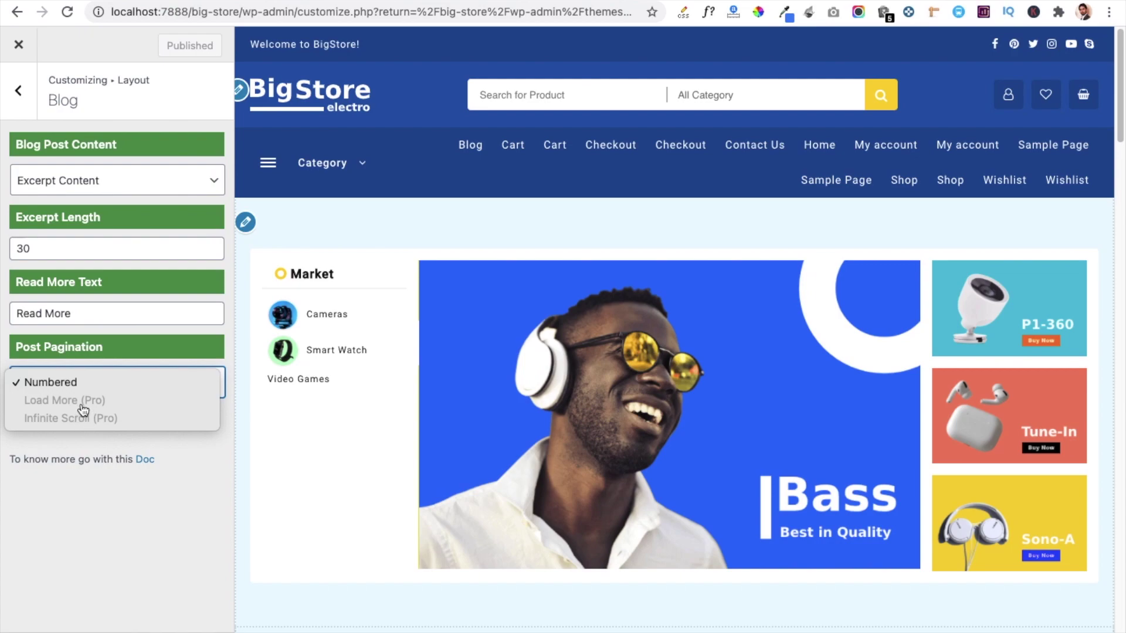
left_click(27, 97)
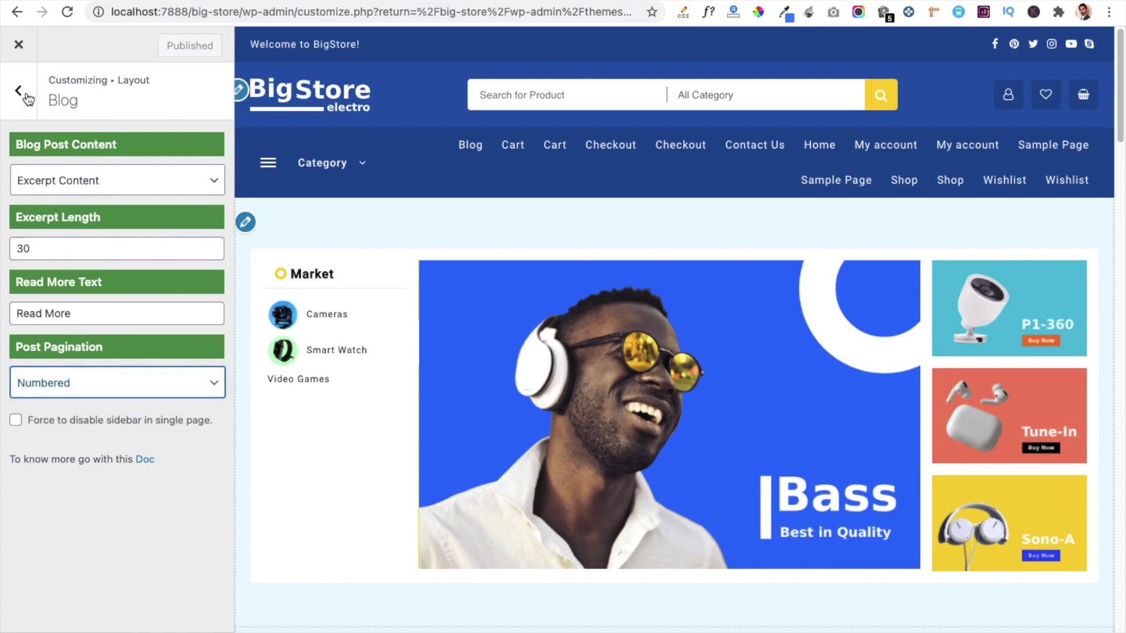
left_click(19, 91)
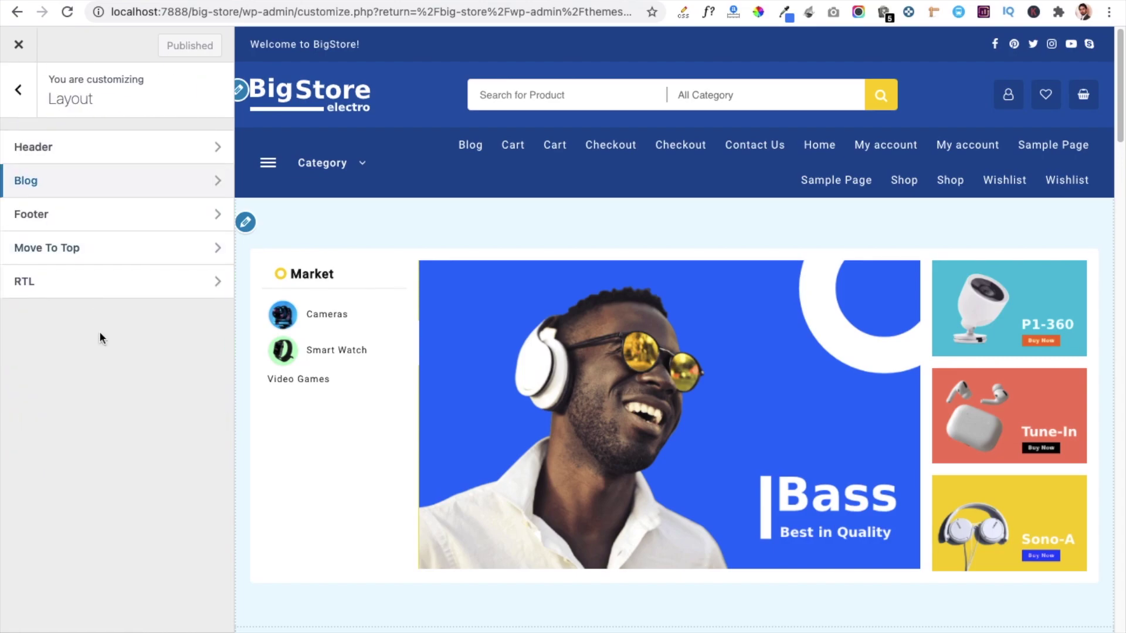
Review the Footer layout settings and the Widget Footer column layouts against the footer widgets in the site preview.
left_click(45, 216)
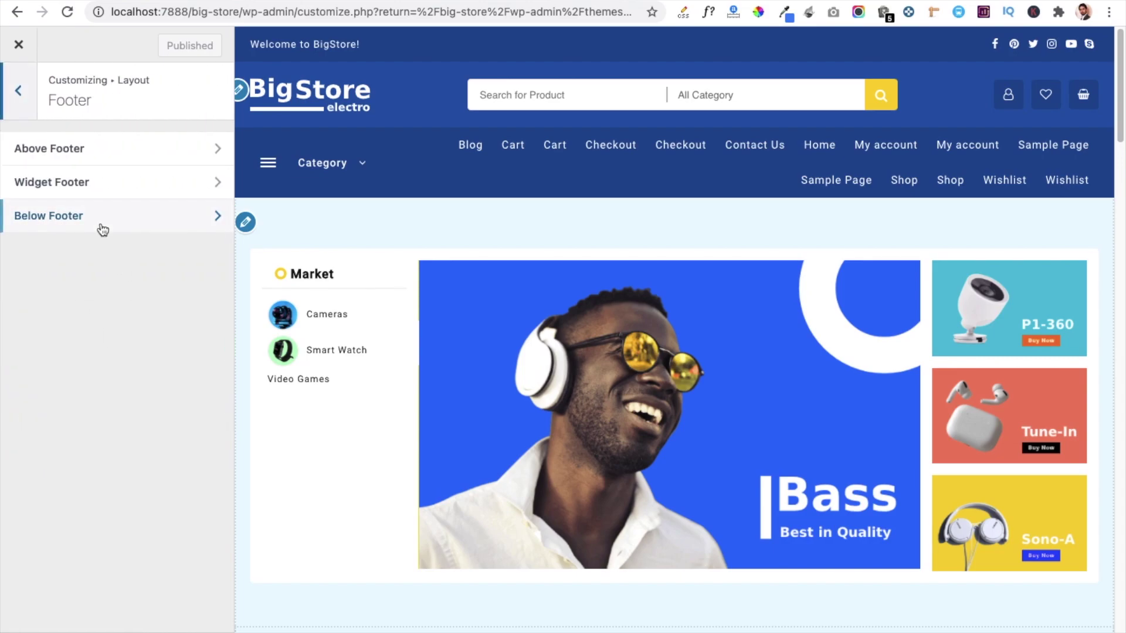
scroll(387, 281, "down", 20)
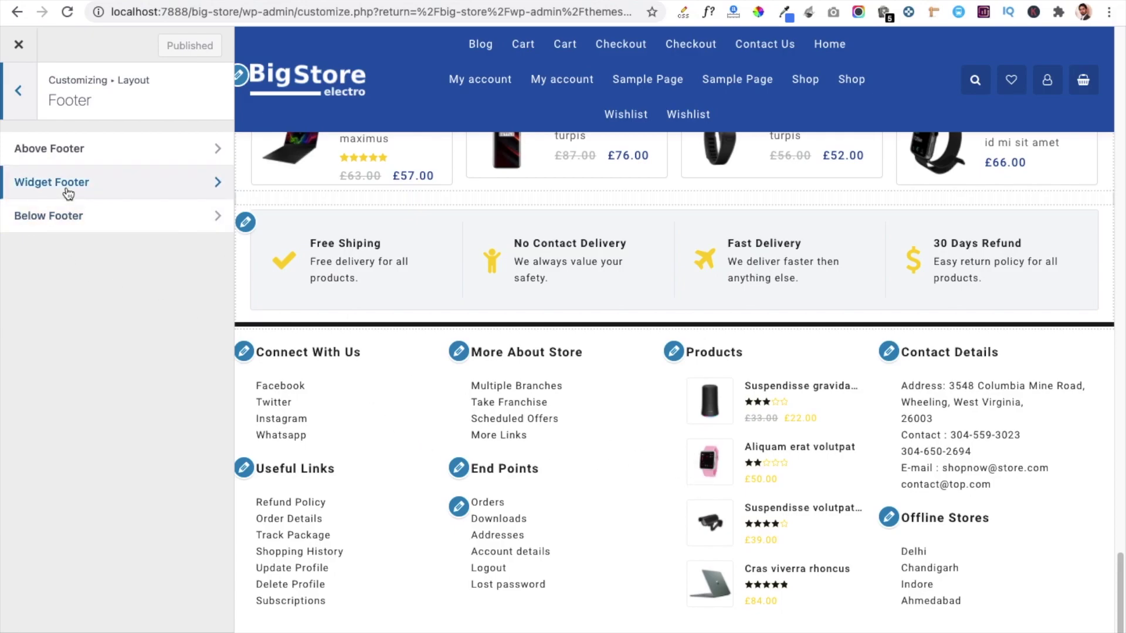
left_click(109, 184)
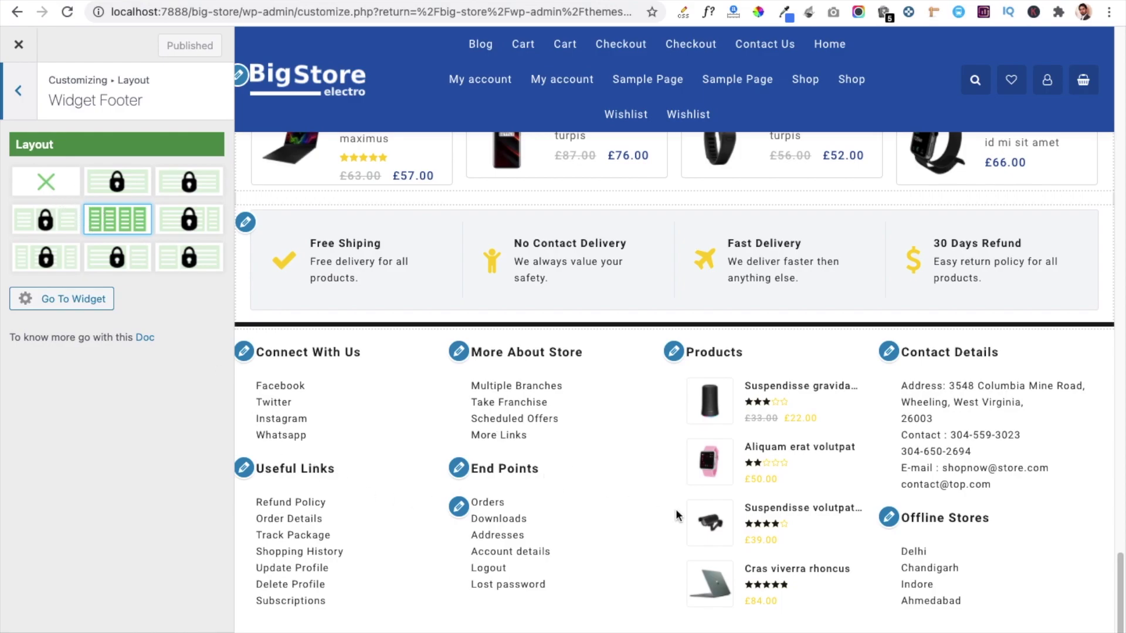
left_click(23, 89)
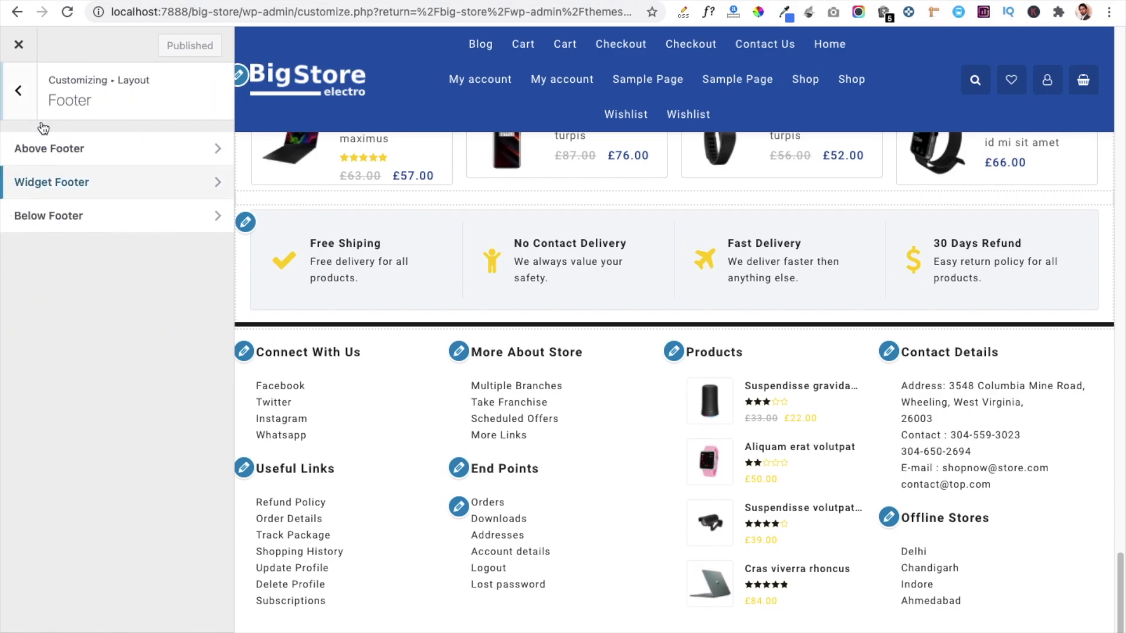
Apply the two-column layout to the Above Footer.
left_click(69, 151)
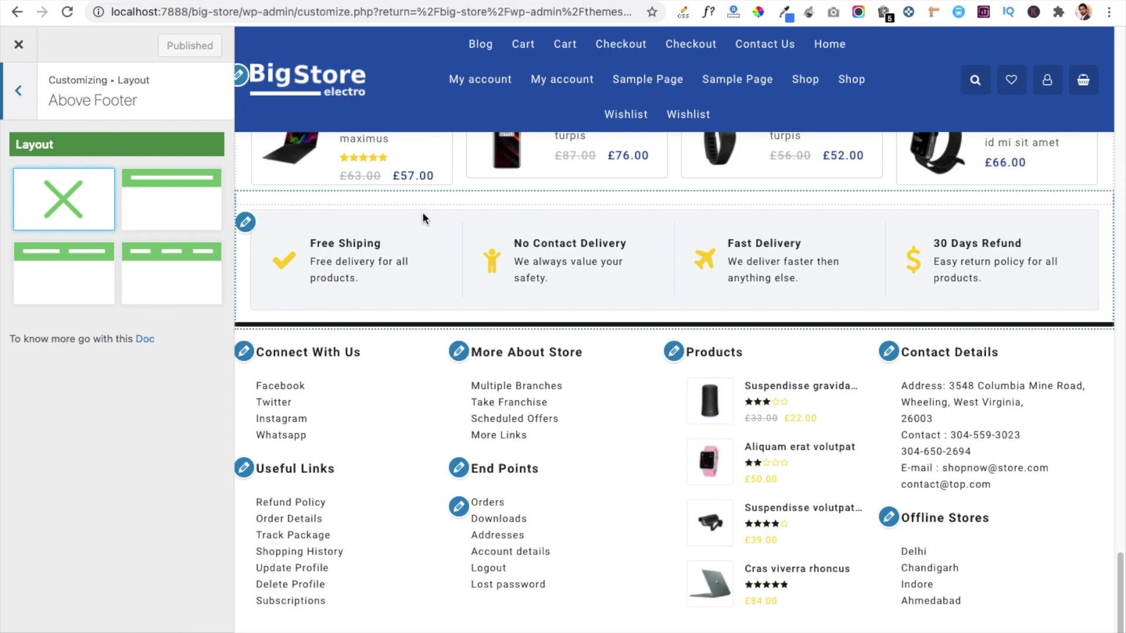
scroll(410, 111, "up", 15)
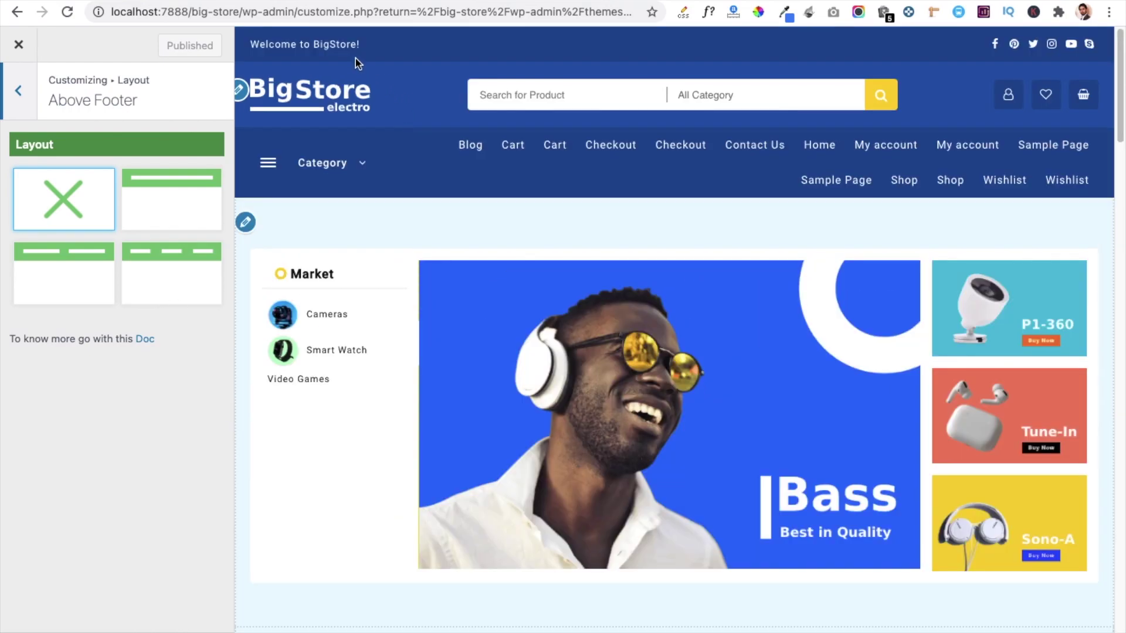
scroll(414, 251, "down", 15)
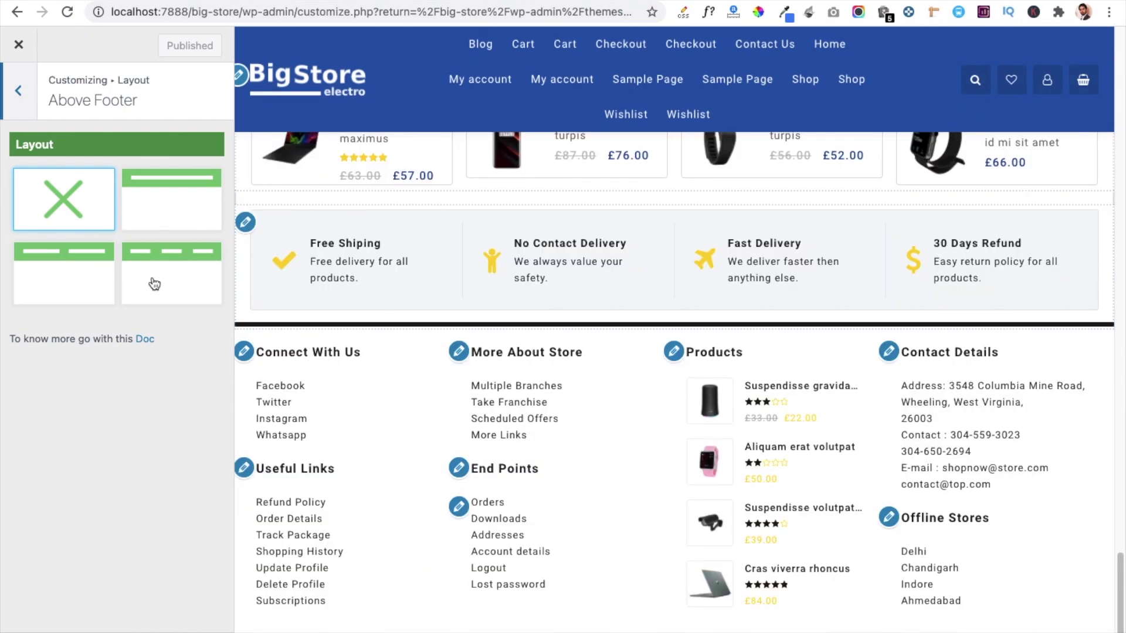
left_click(64, 274)
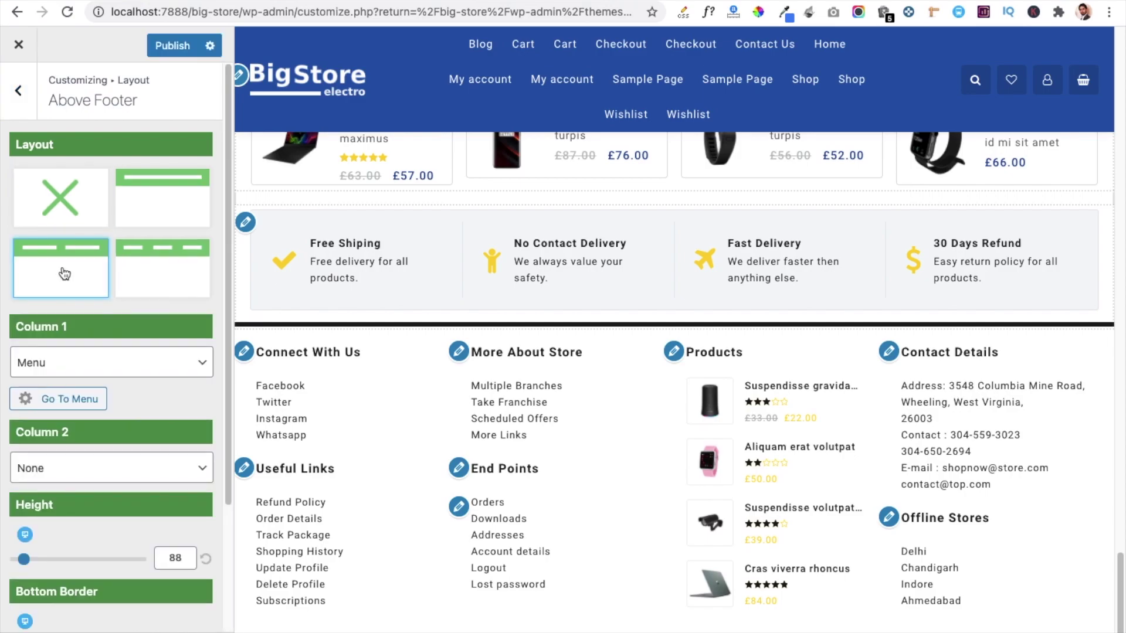
Review the Above Footer's content choices for Column 1 and Column 2, along with its height and border settings.
scroll(65, 274, "down", 2)
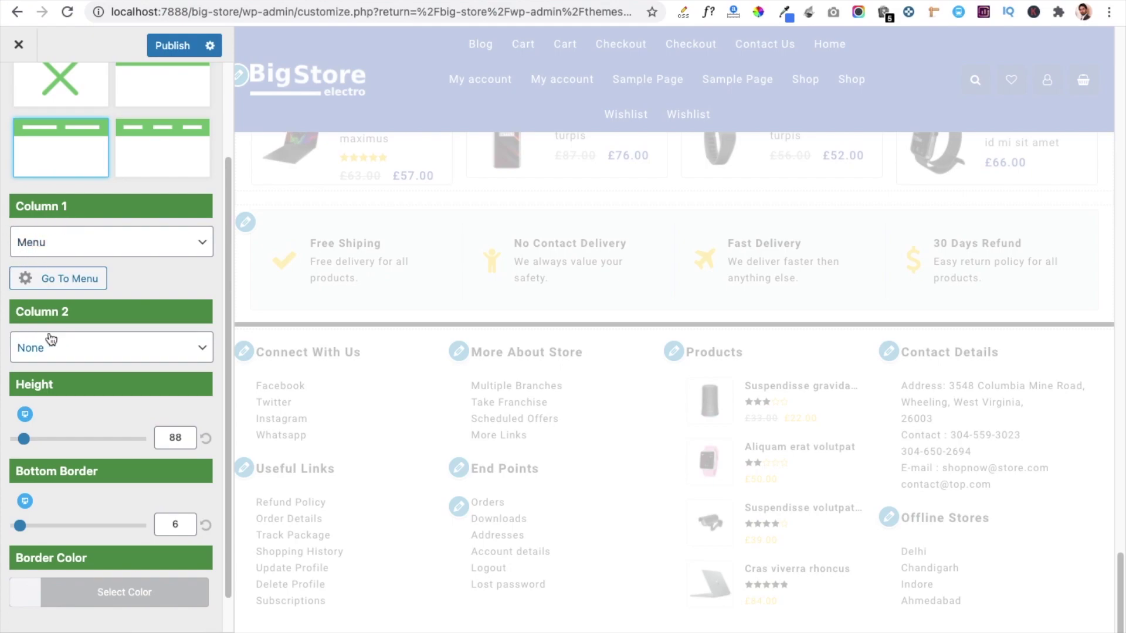
left_click(197, 247)
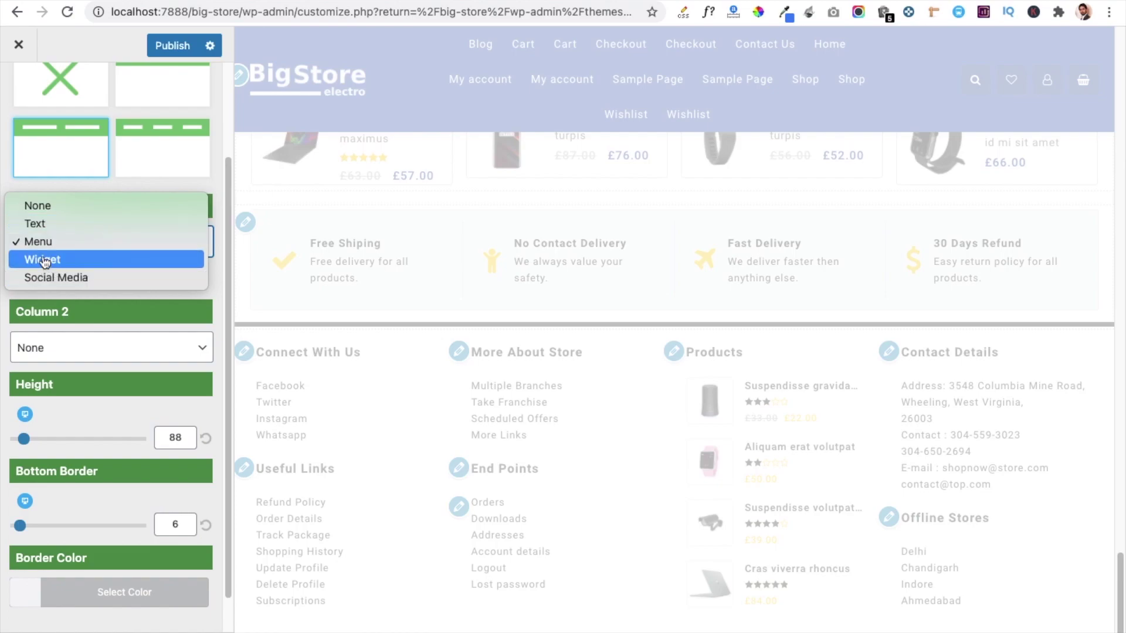
left_click(3, 325)
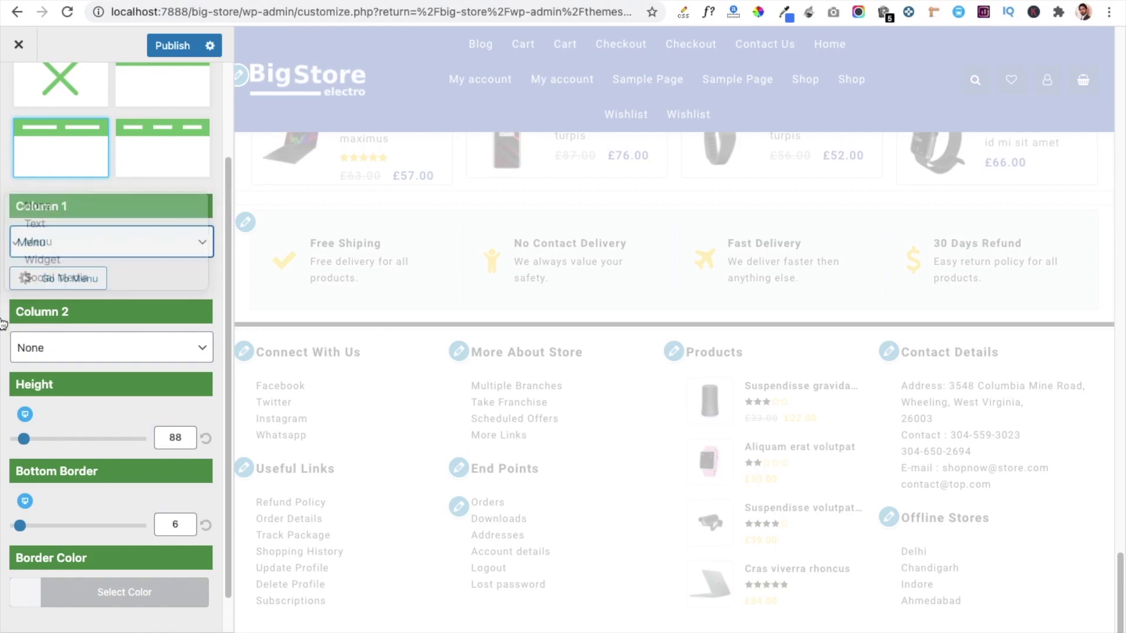
left_click(193, 348)
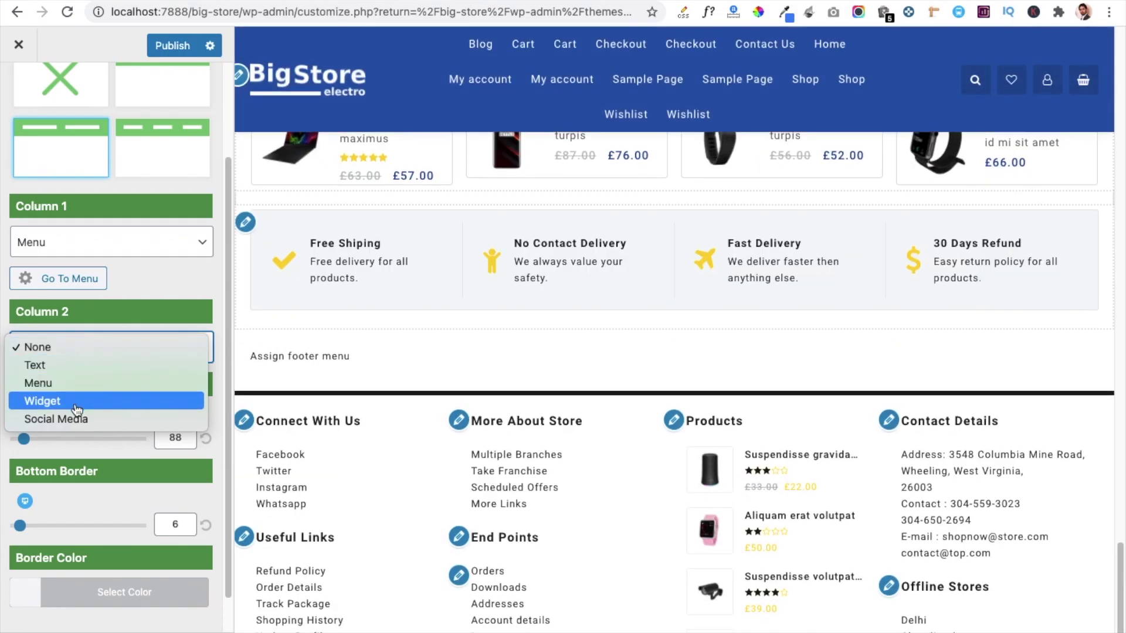
left_click(8, 333)
scroll(8, 333, "up", 4)
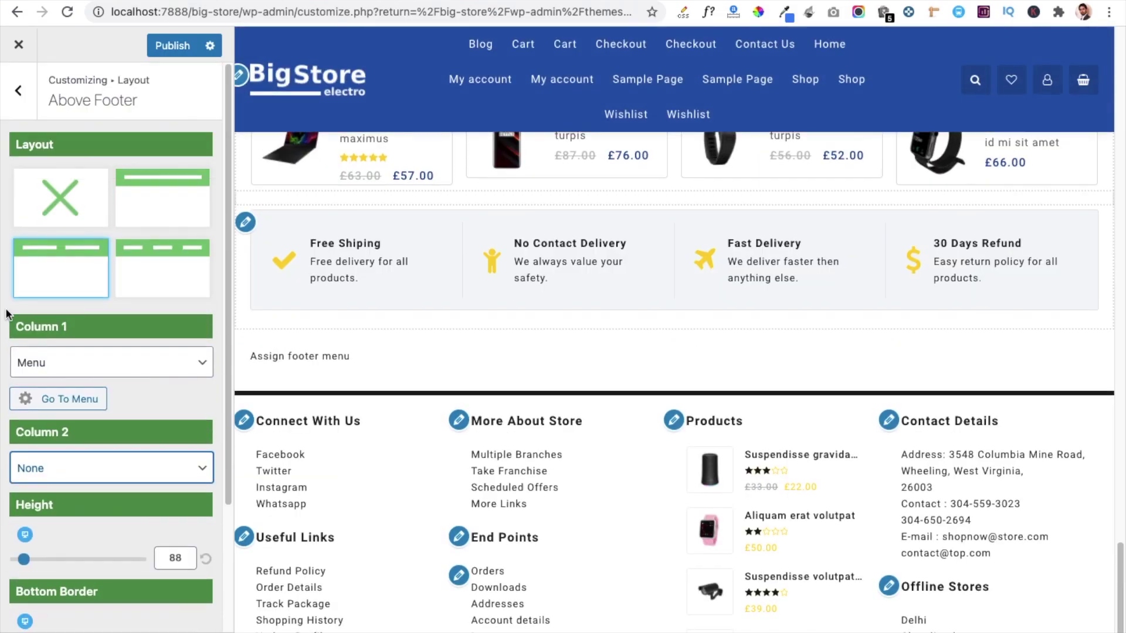
Review the Below Footer's layout, copyright text, height, top border and border color settings, and return to the Layout settings.
left_click(18, 93)
left_click(66, 228)
scroll(445, 456, "down", 1)
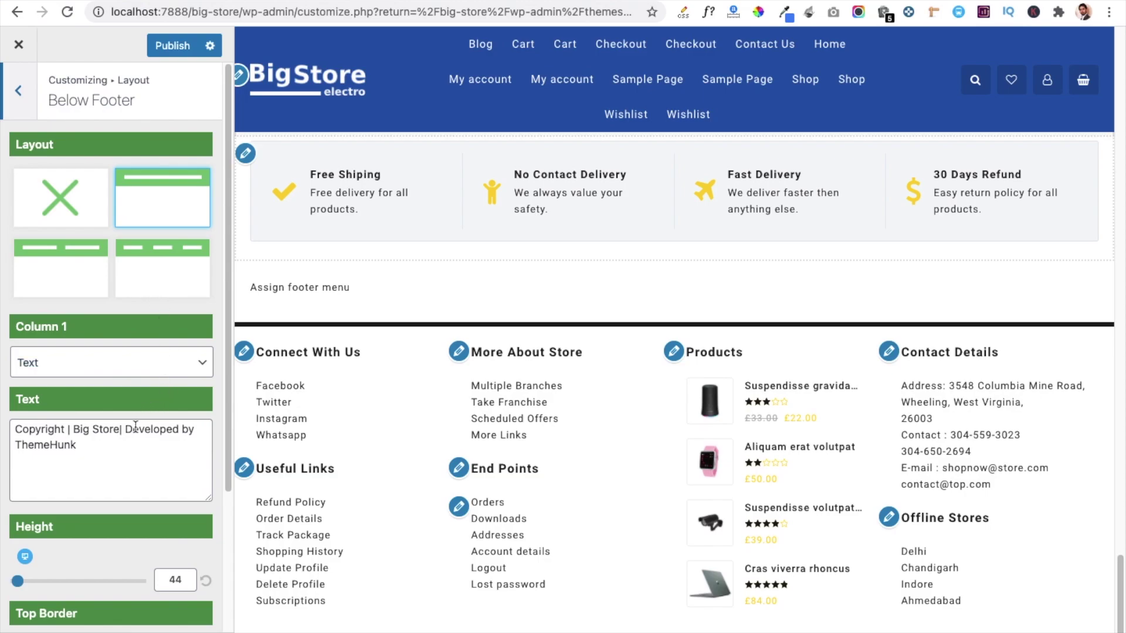
scroll(118, 430, "down", 4)
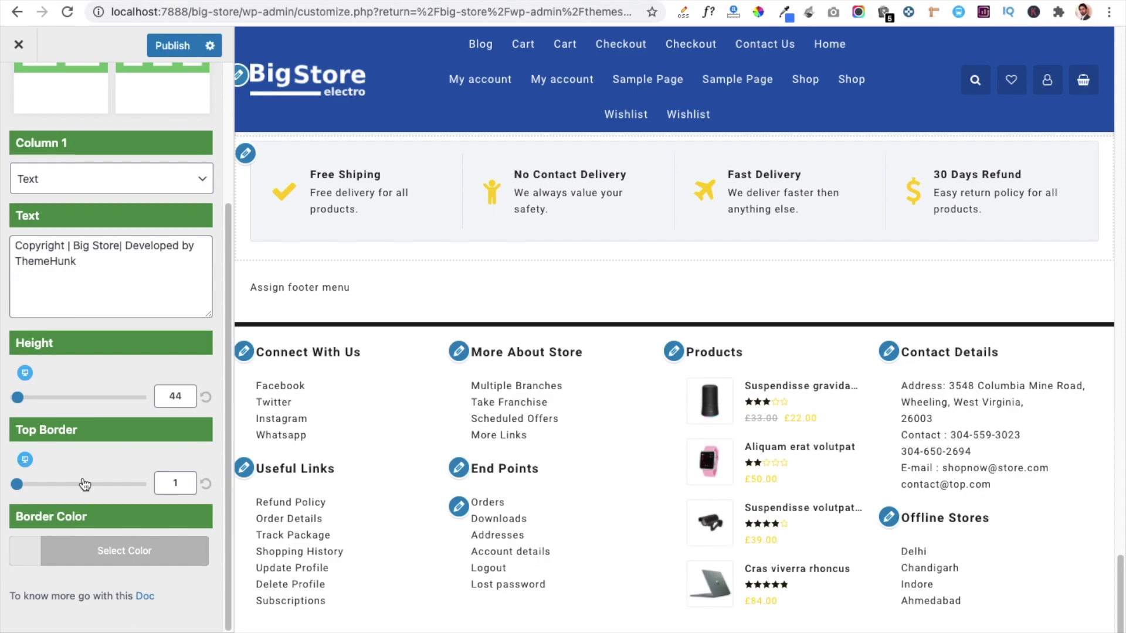
scroll(37, 233, "up", 4)
key("Escape")
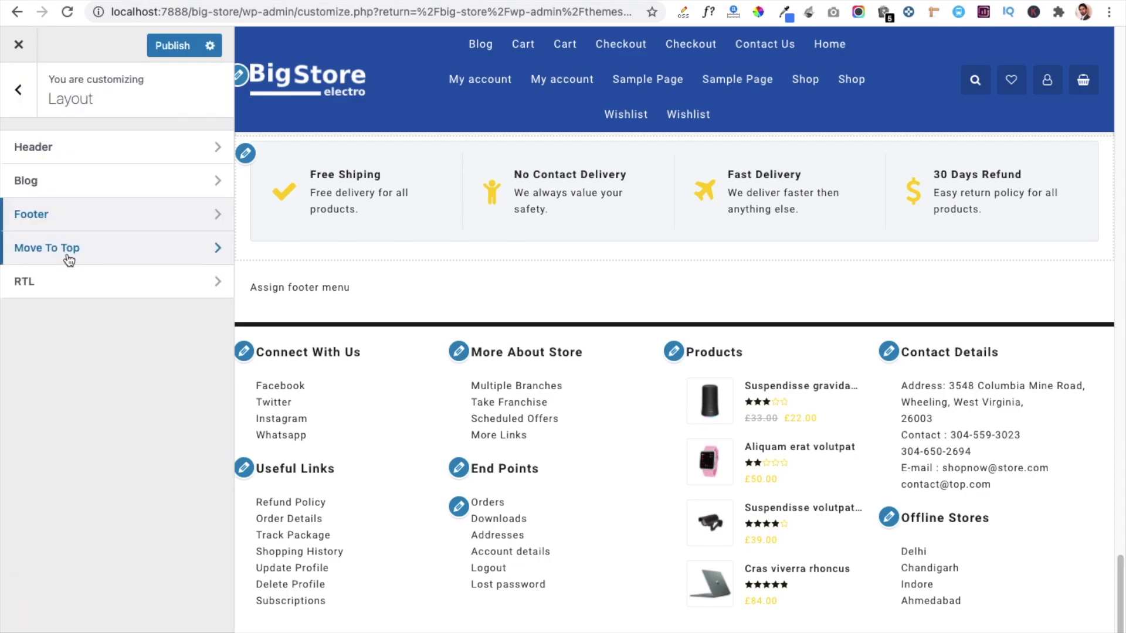
Enable Move To Top in the Layout settings and test its button in the site preview.
left_click(68, 256)
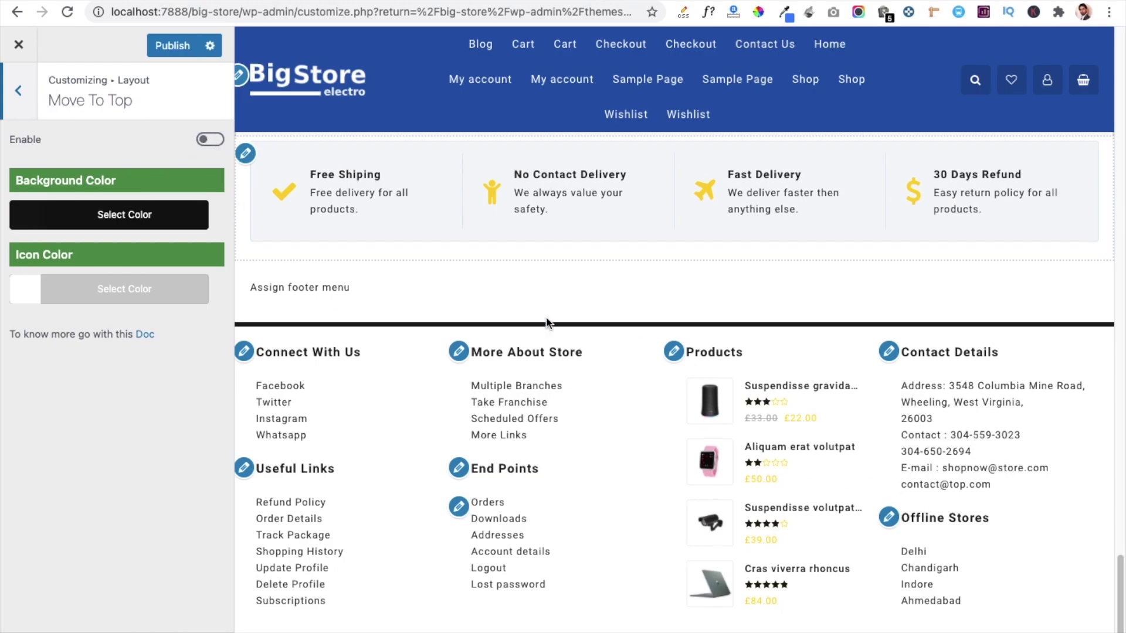
left_click(210, 141)
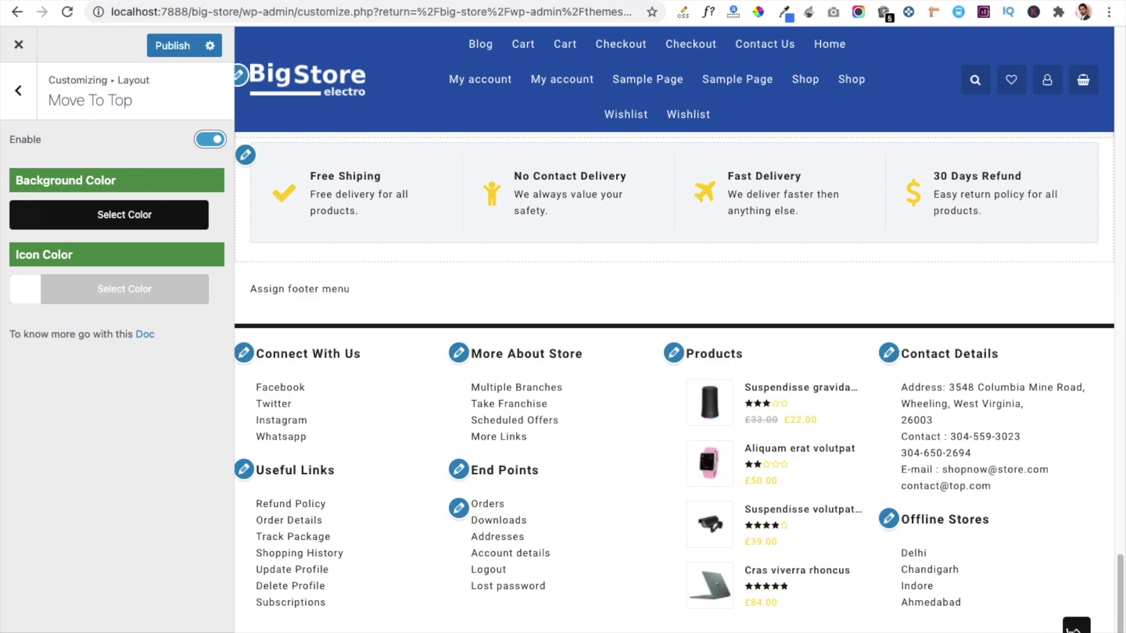
left_click(1076, 624)
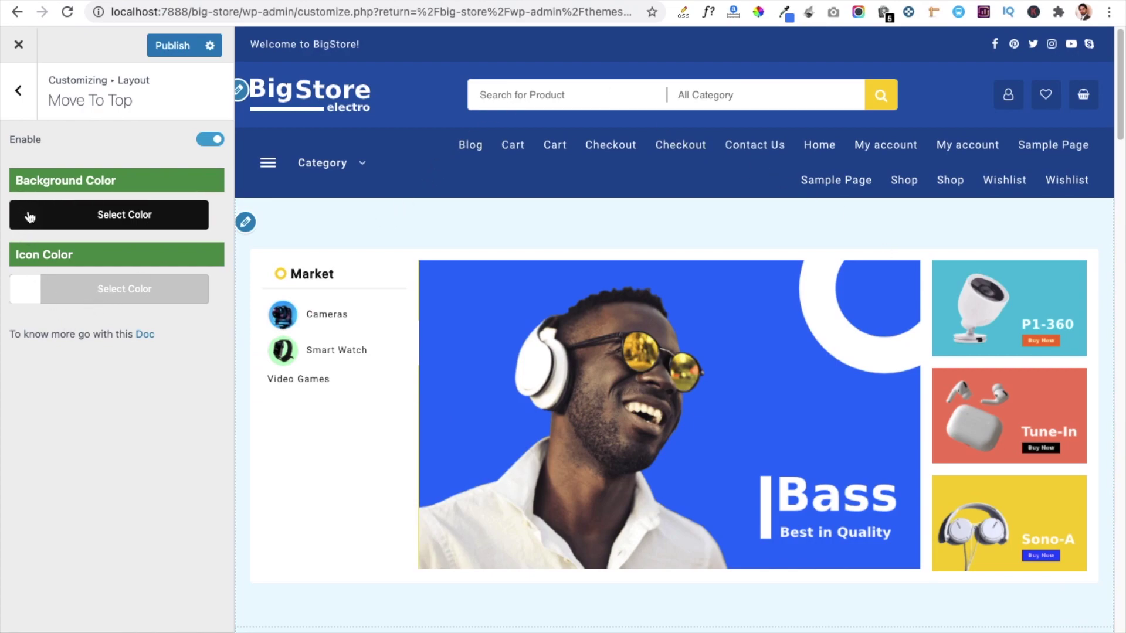
left_click(18, 92)
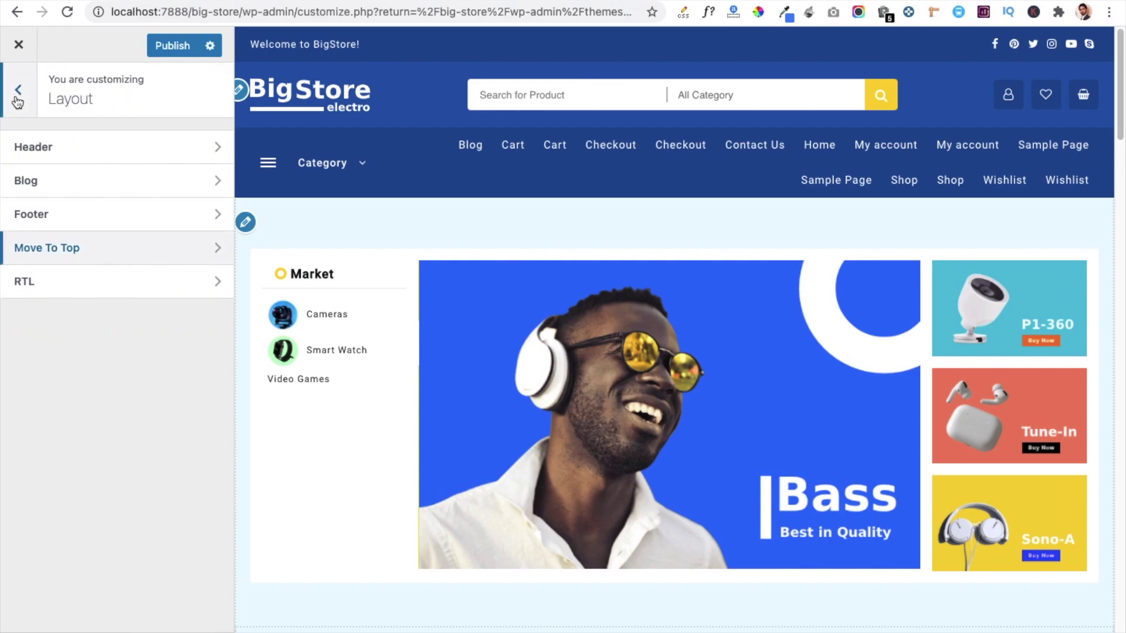
Examine the Top Slider settings under Frontpage Sections, including slider layout, slides, auto play, side images and category list.
left_click(17, 99)
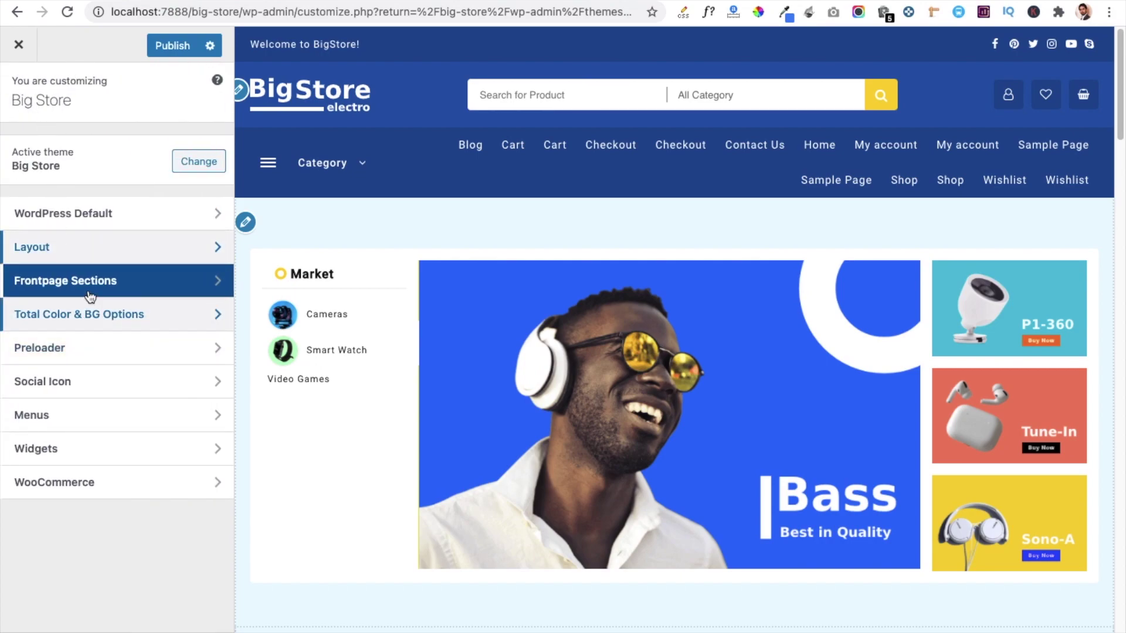
left_click(62, 290)
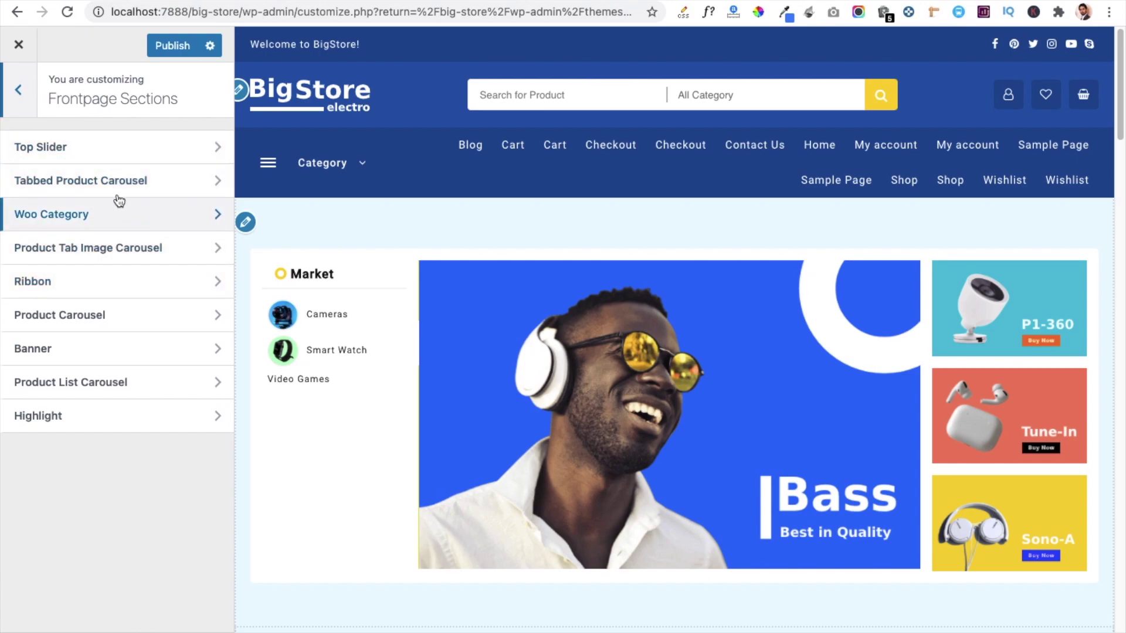
left_click(71, 153)
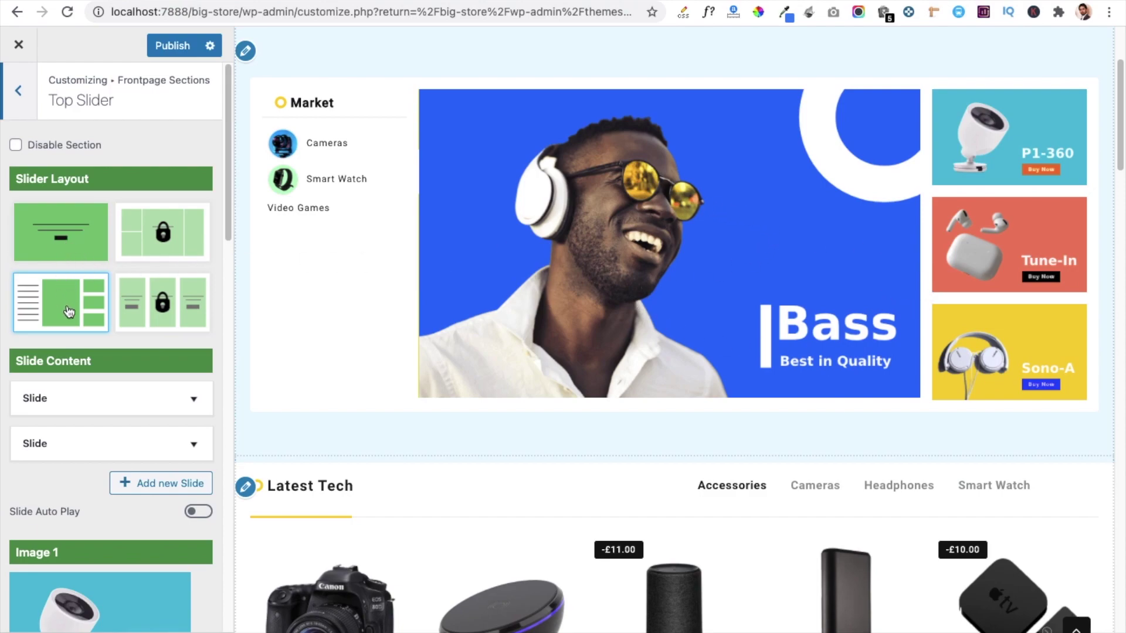
scroll(87, 252, "down", 3)
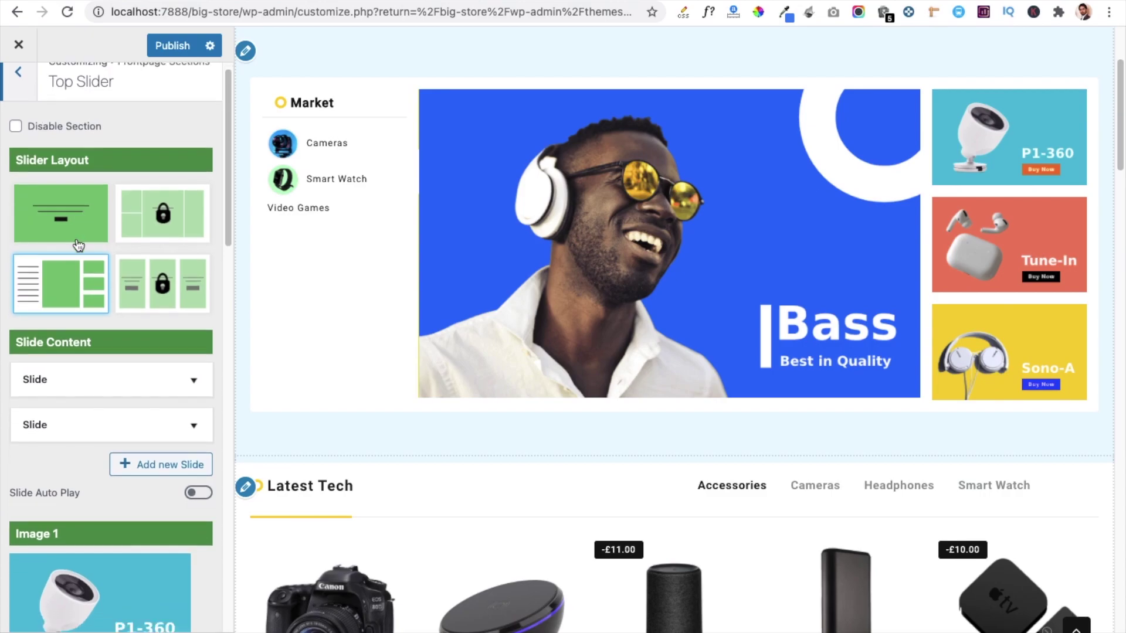
scroll(119, 332, "down", 3)
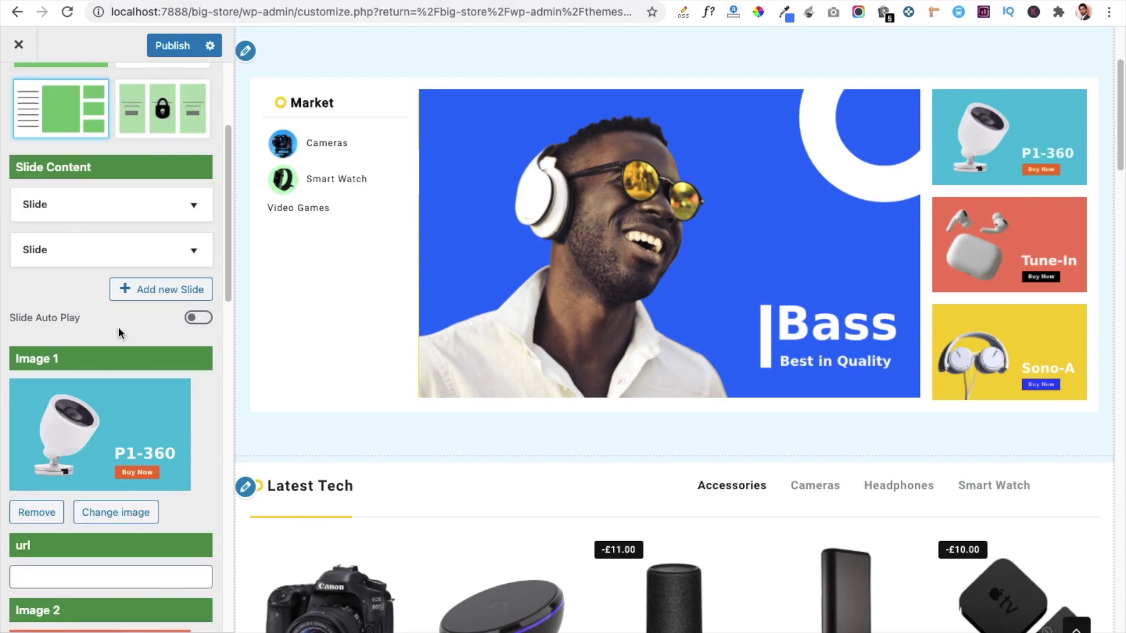
scroll(94, 322, "down", 3)
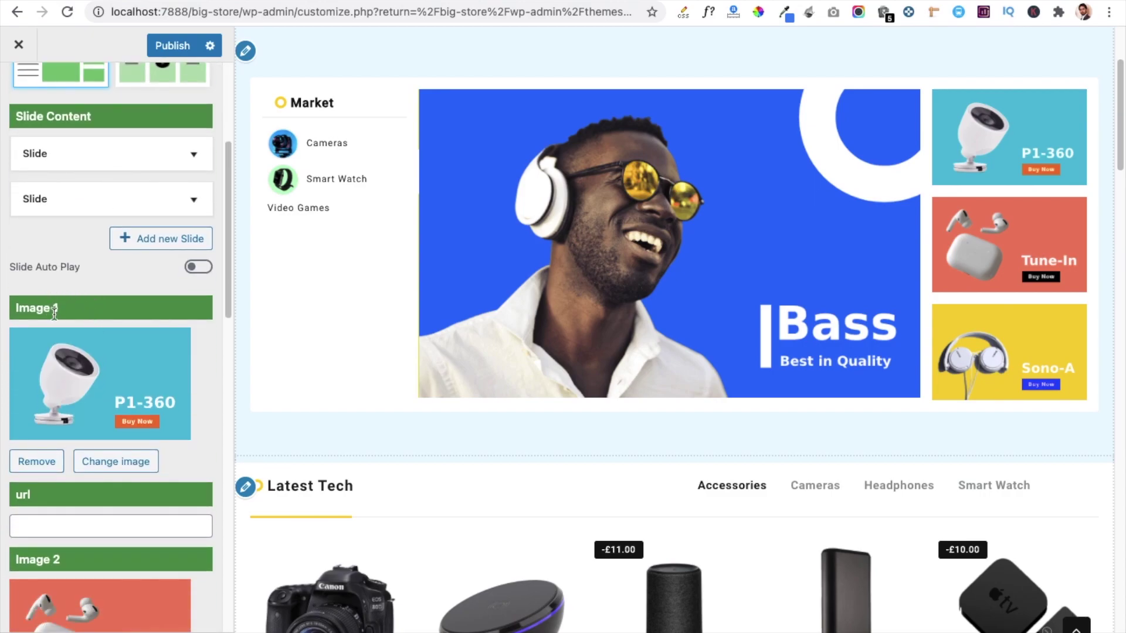
scroll(57, 319, "down", 3)
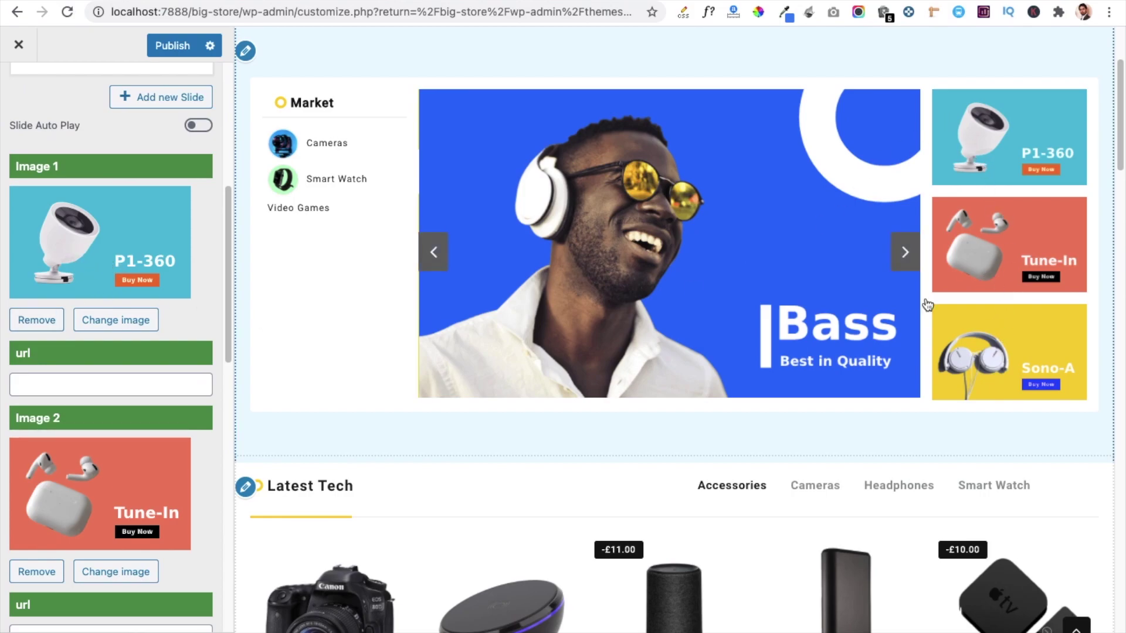
scroll(65, 364, "down", 2)
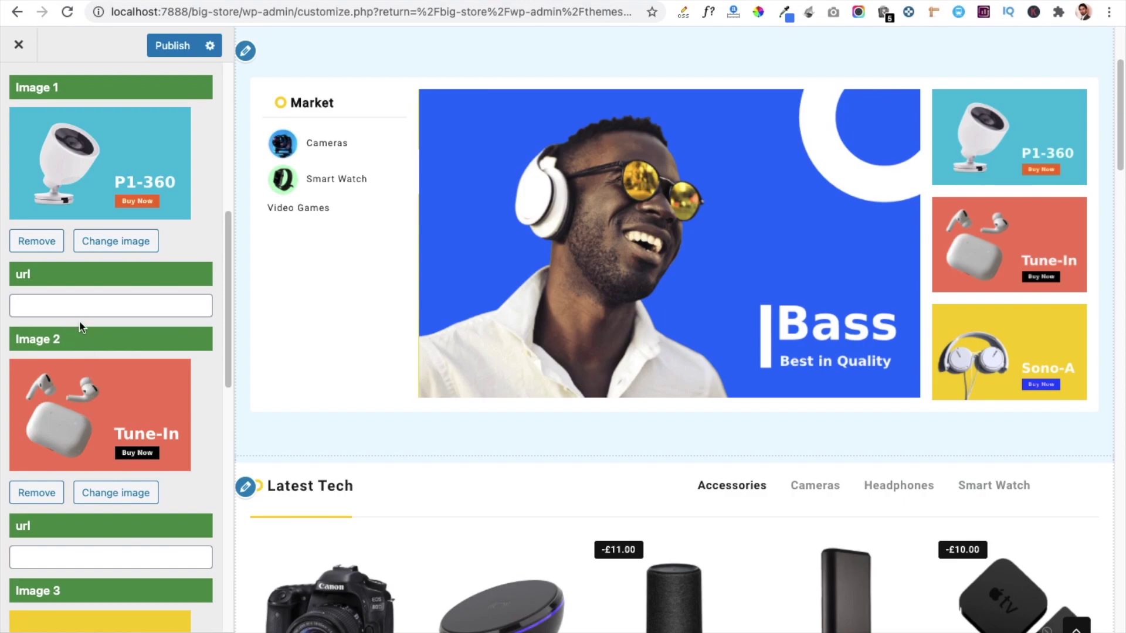
scroll(79, 321, "down", 15)
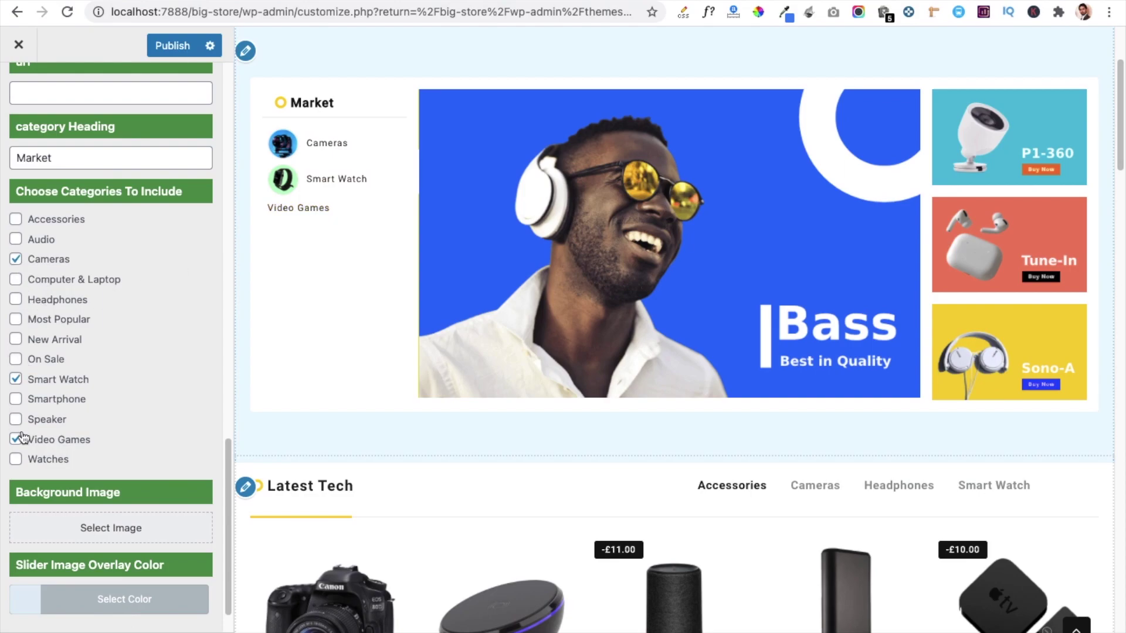
Add Audio, Computer & Laptop and Headphones to the categories included in the Top Slider.
left_click(17, 241)
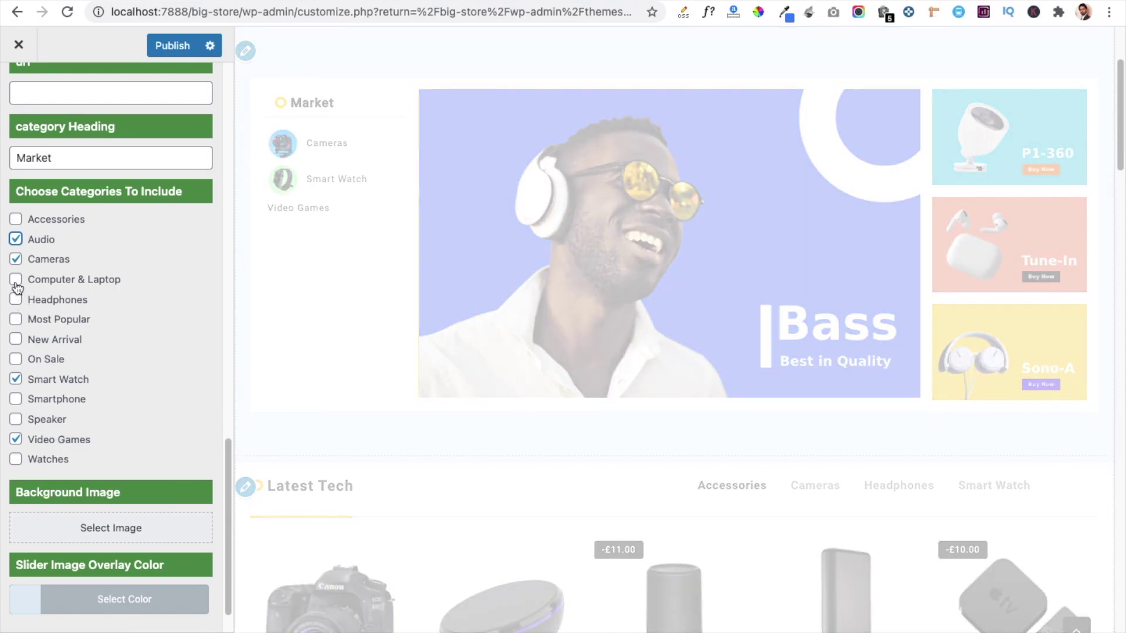
left_click(16, 279)
left_click(17, 302)
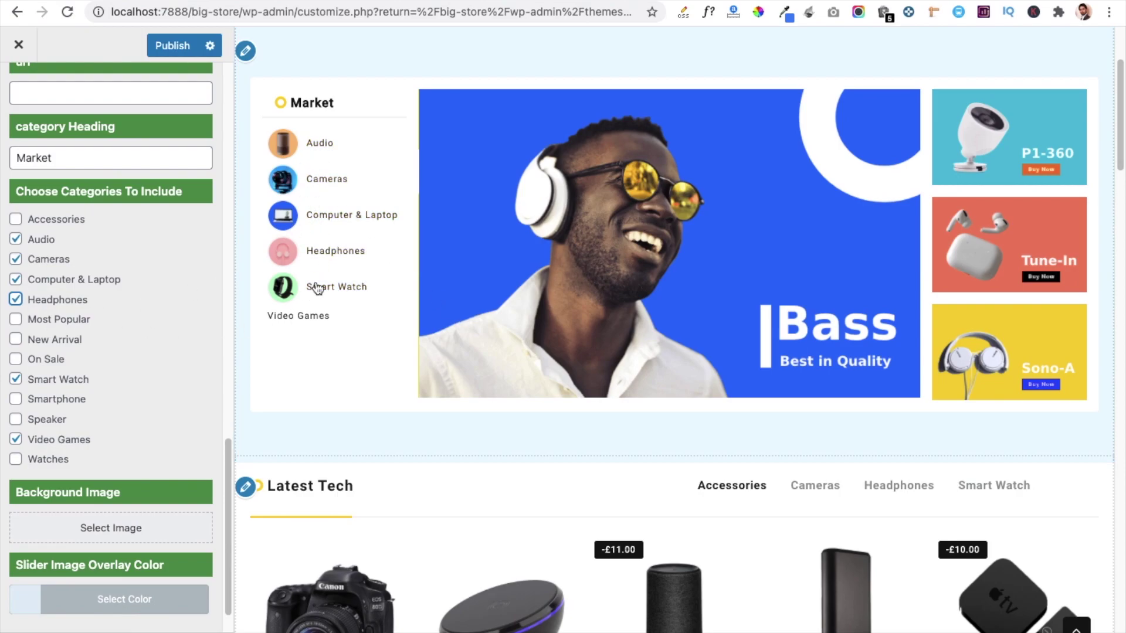
scroll(55, 397, "down", 1)
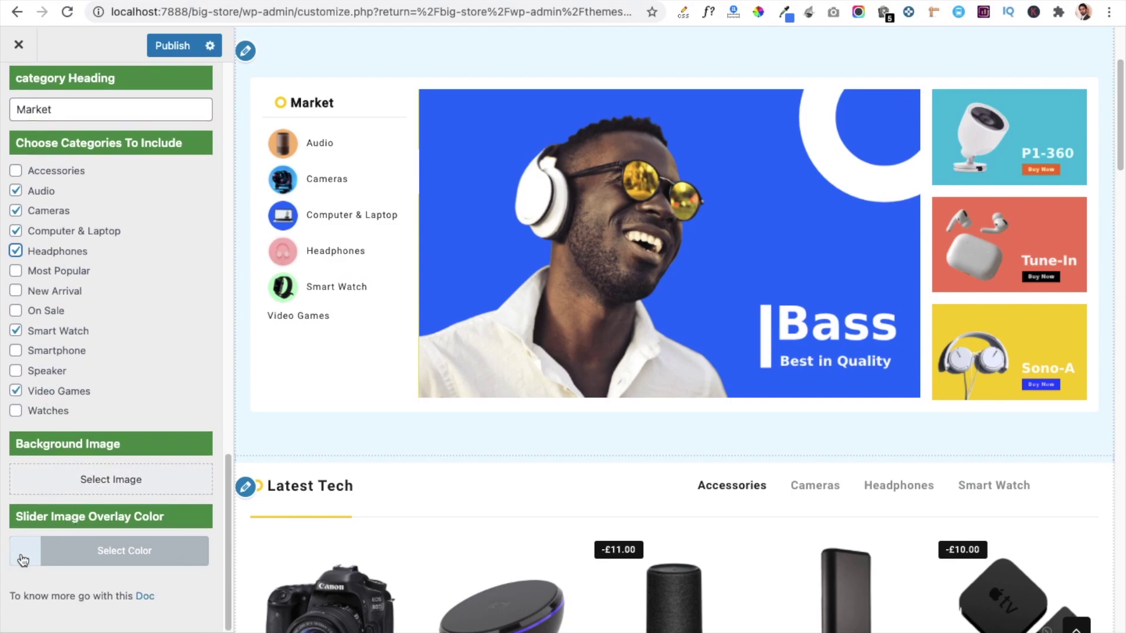
scroll(51, 210, "up", 10)
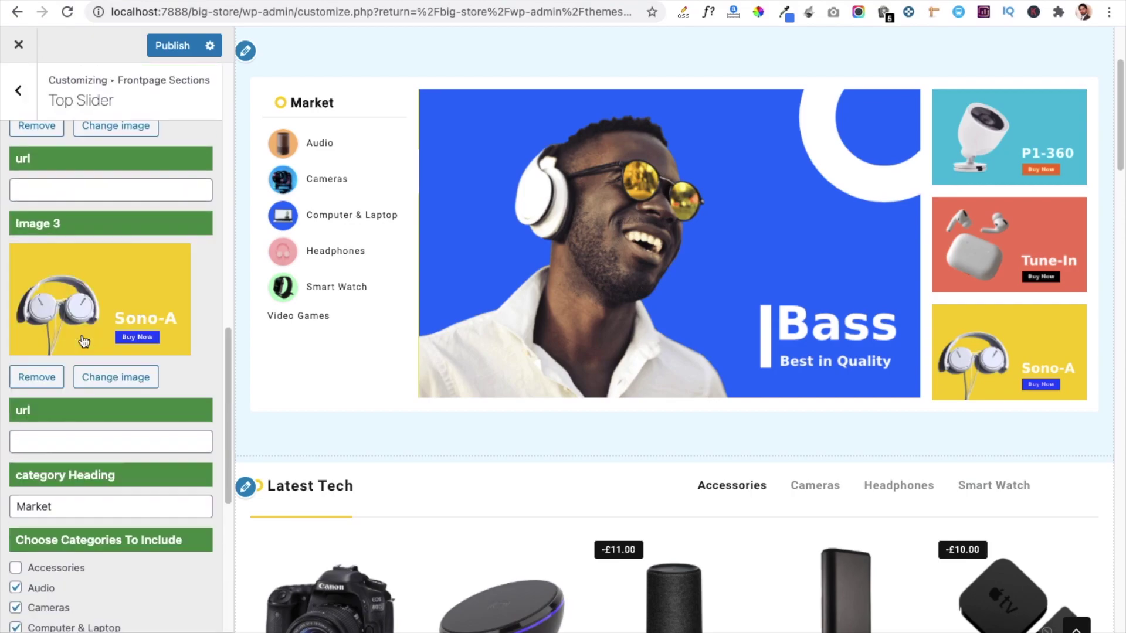
Examine the Tabbed Product Carousel settings and preview its Cameras and Headphones categories, returning to the Frontpage Sections list.
left_click(18, 91)
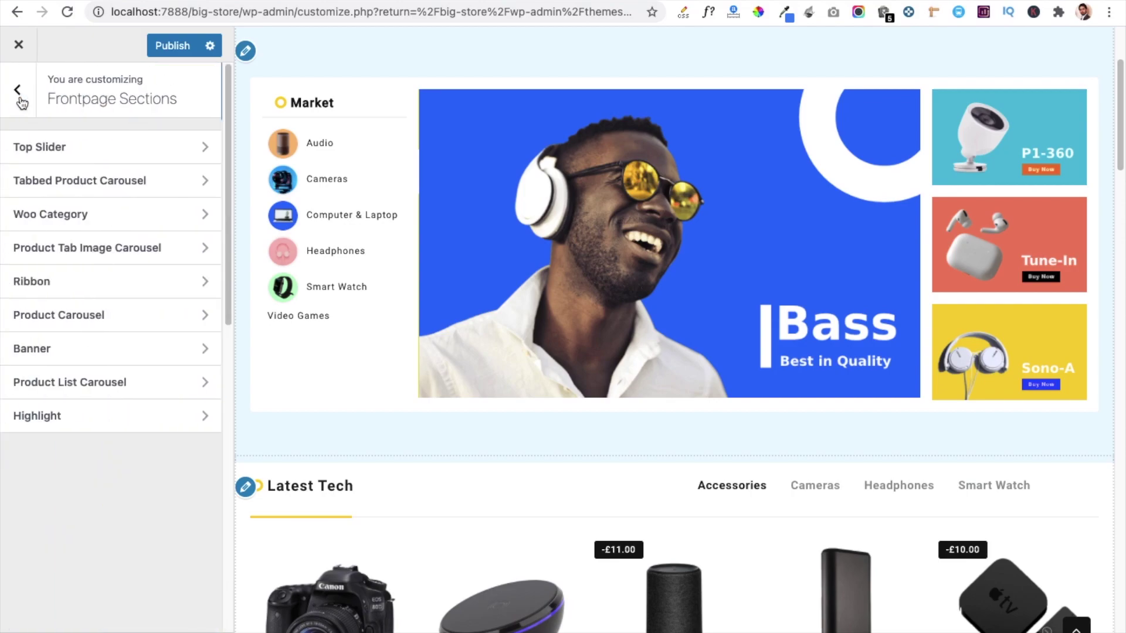
left_click(79, 188)
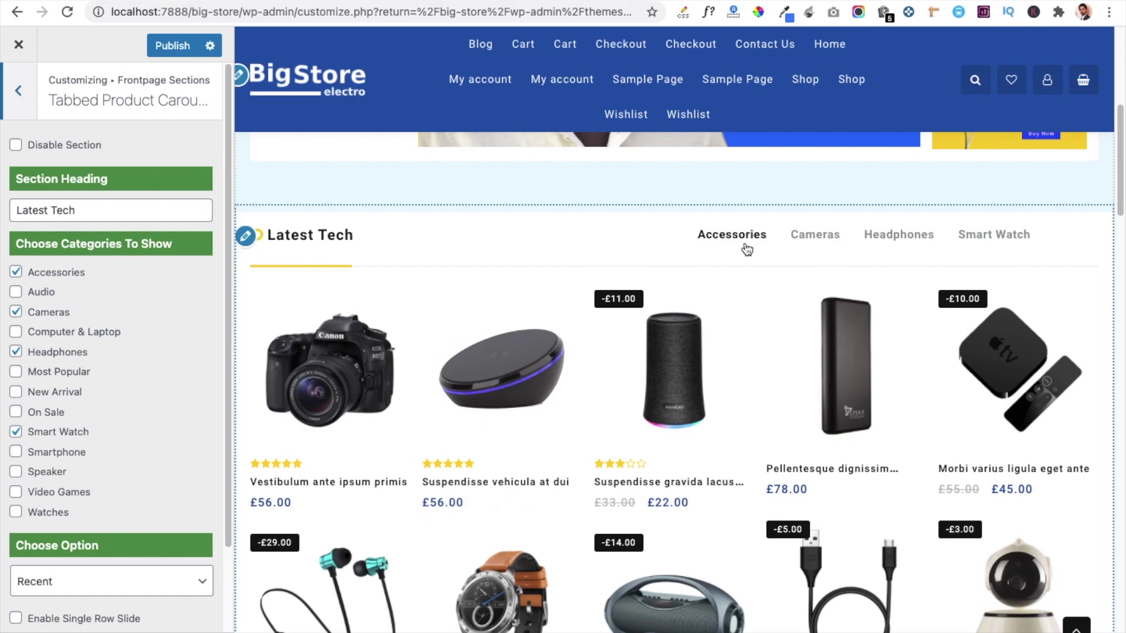
left_click(811, 237)
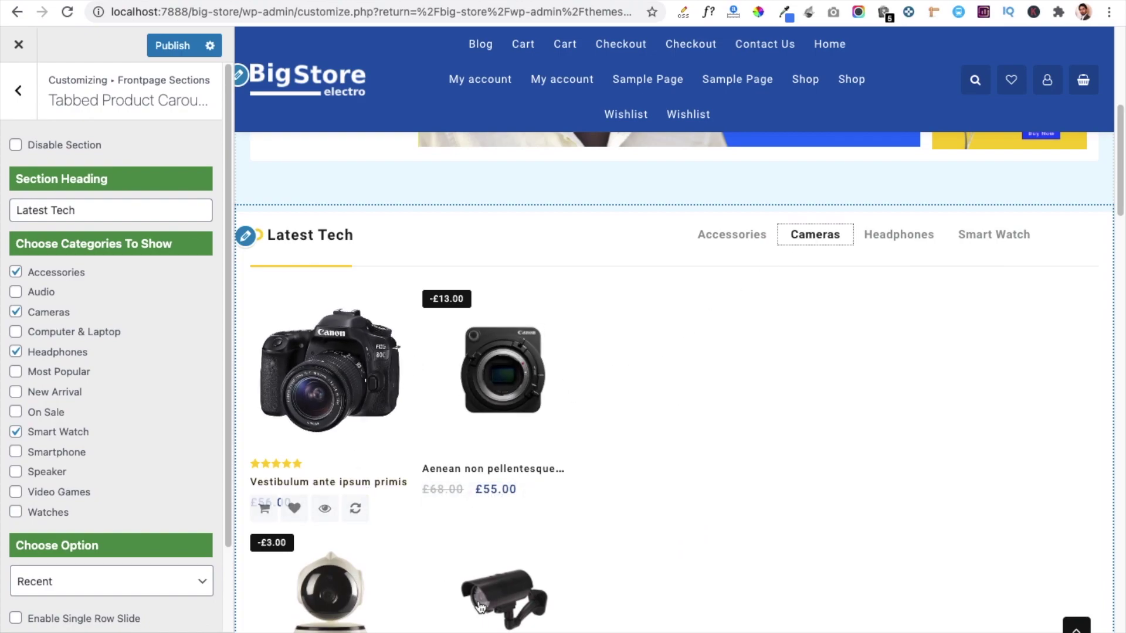
left_click(885, 243)
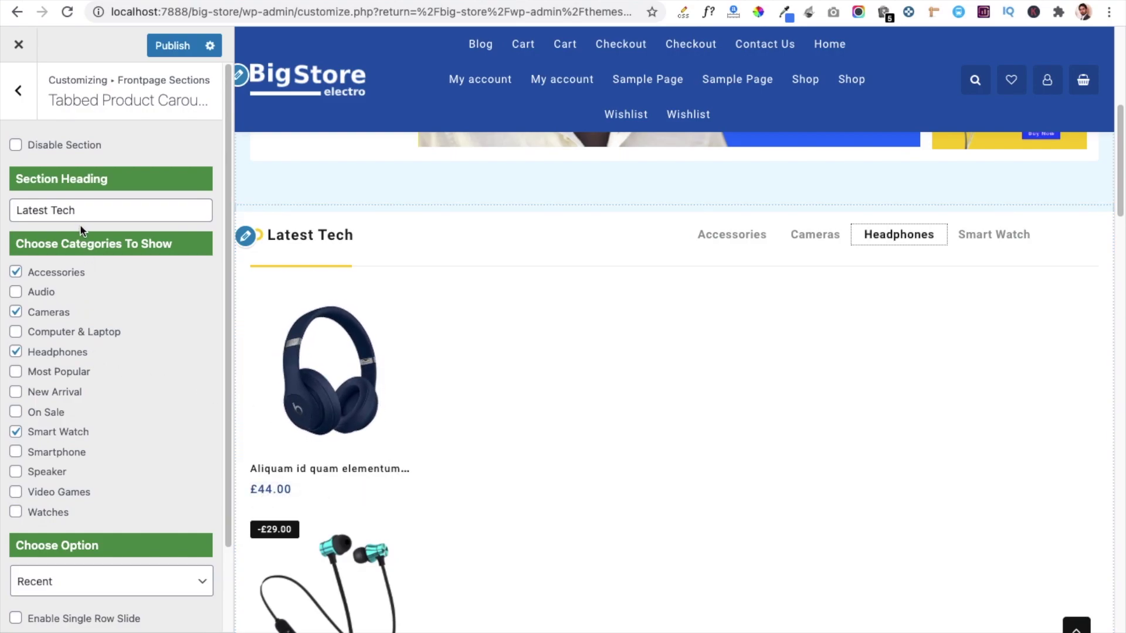
scroll(100, 273, "down", 3)
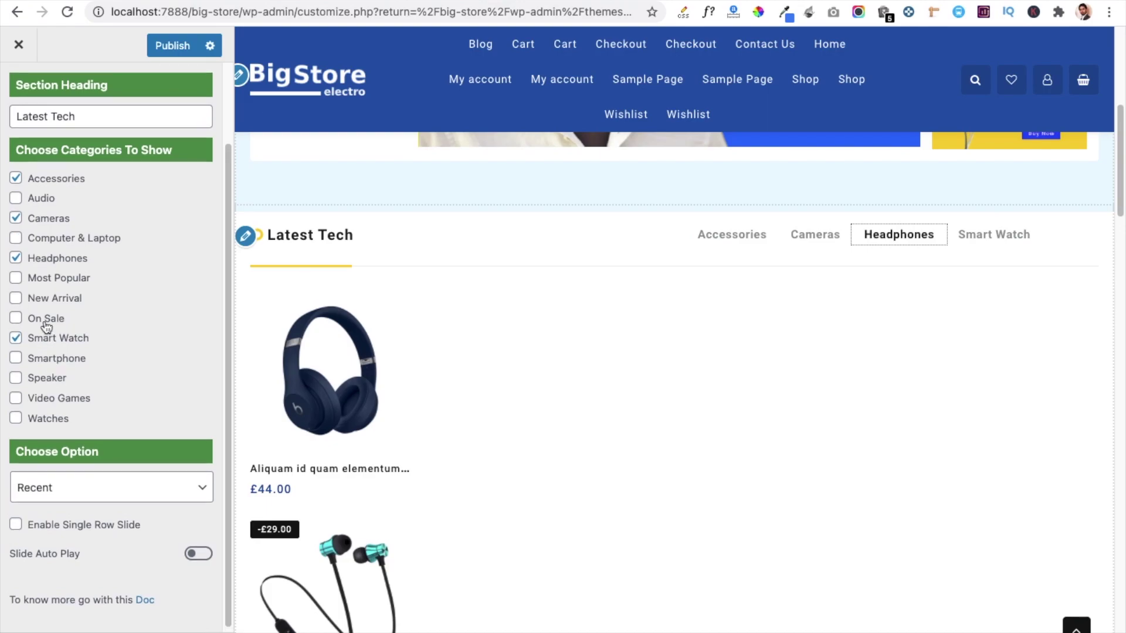
scroll(117, 320, "up", 3)
left_click(22, 117)
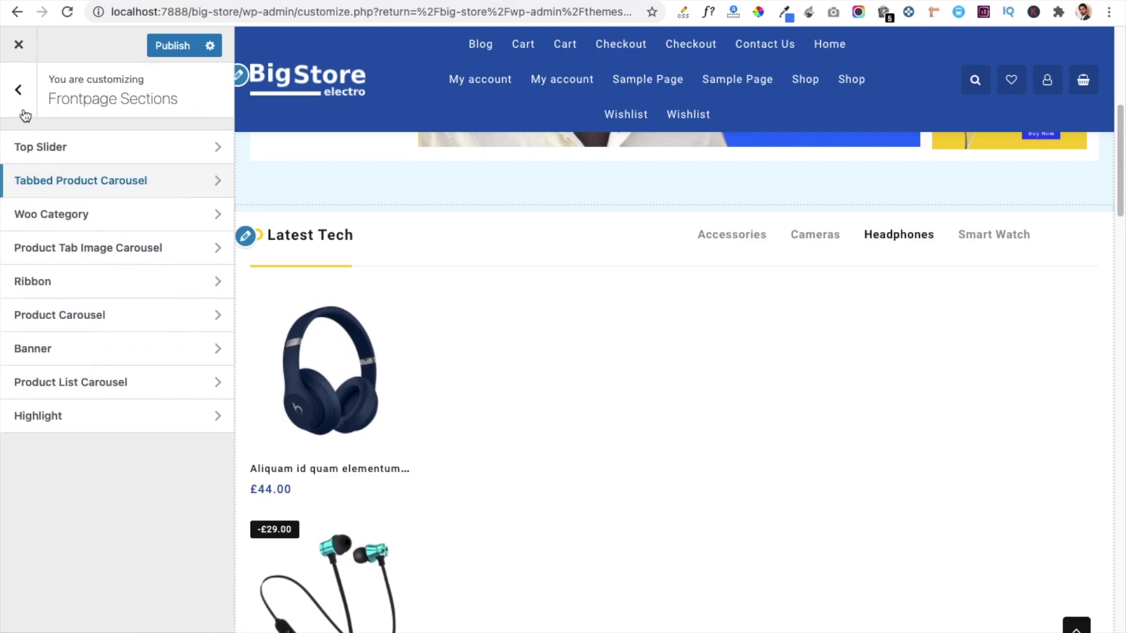
Review the Woo Category section's heading, category layout, included categories, column count and auto play settings, and return to Frontpage Sections.
left_click(50, 221)
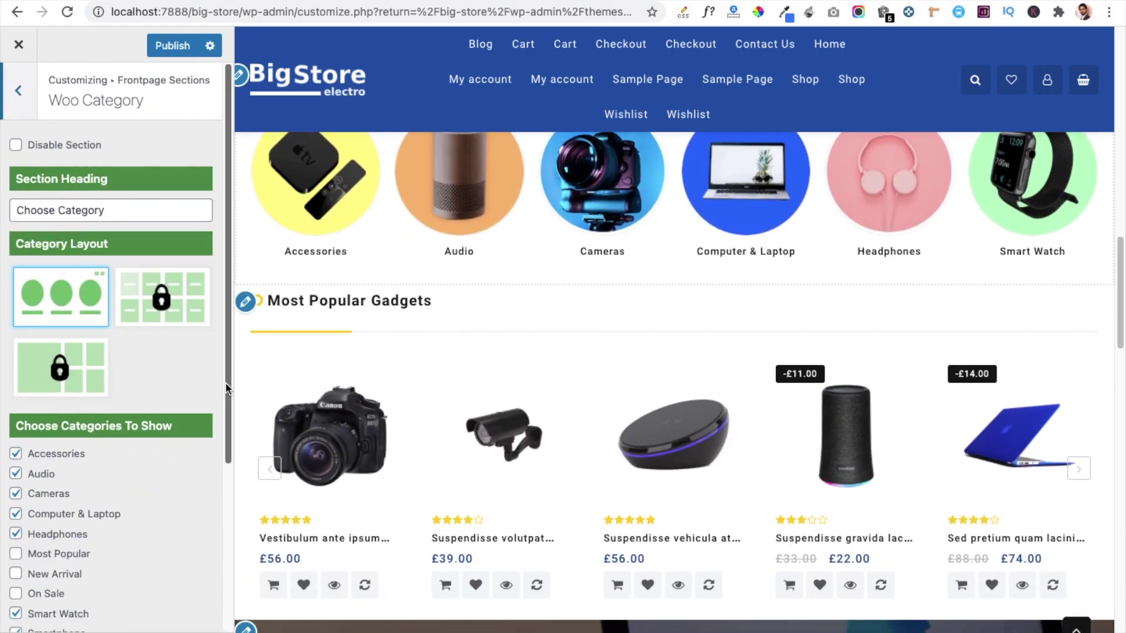
scroll(510, 263, "up", 2)
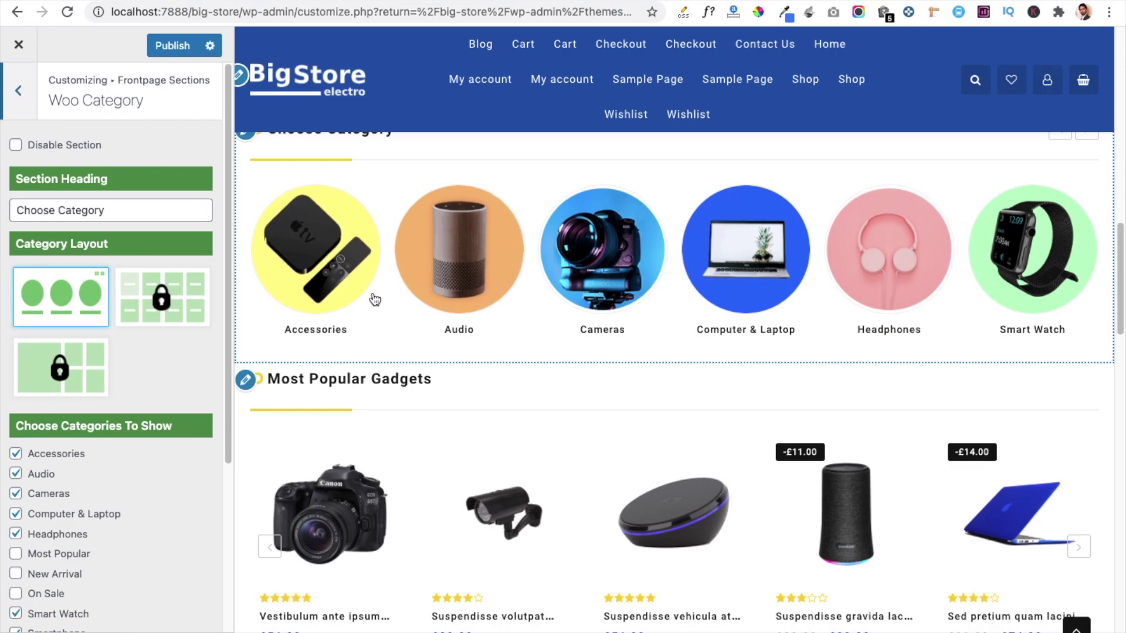
scroll(91, 471, "down", 4)
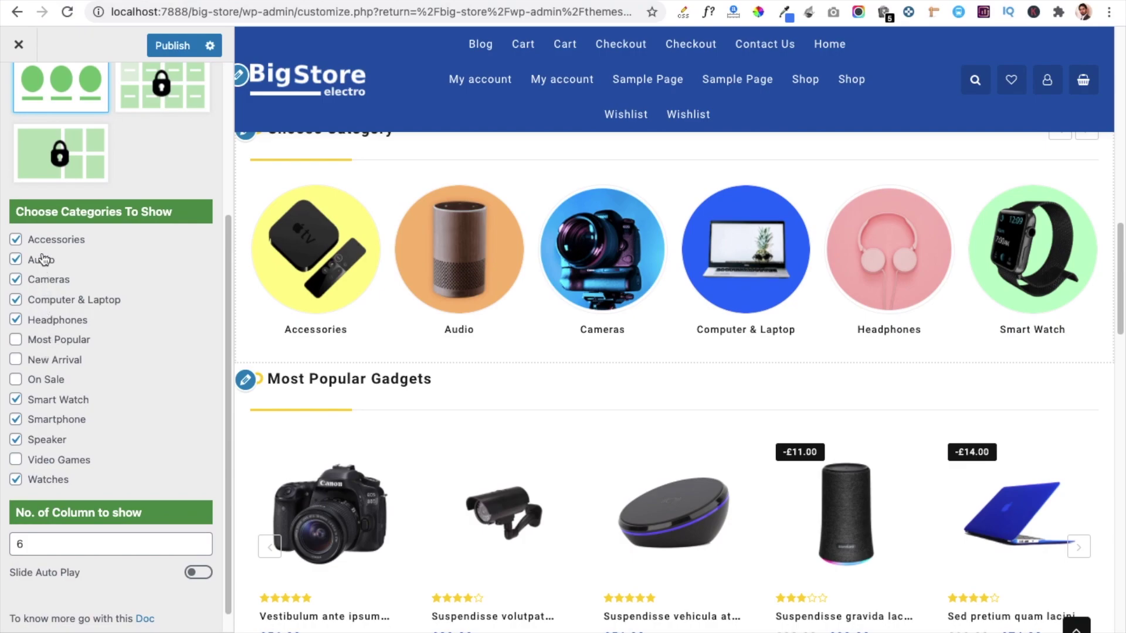
scroll(51, 286, "up", 1)
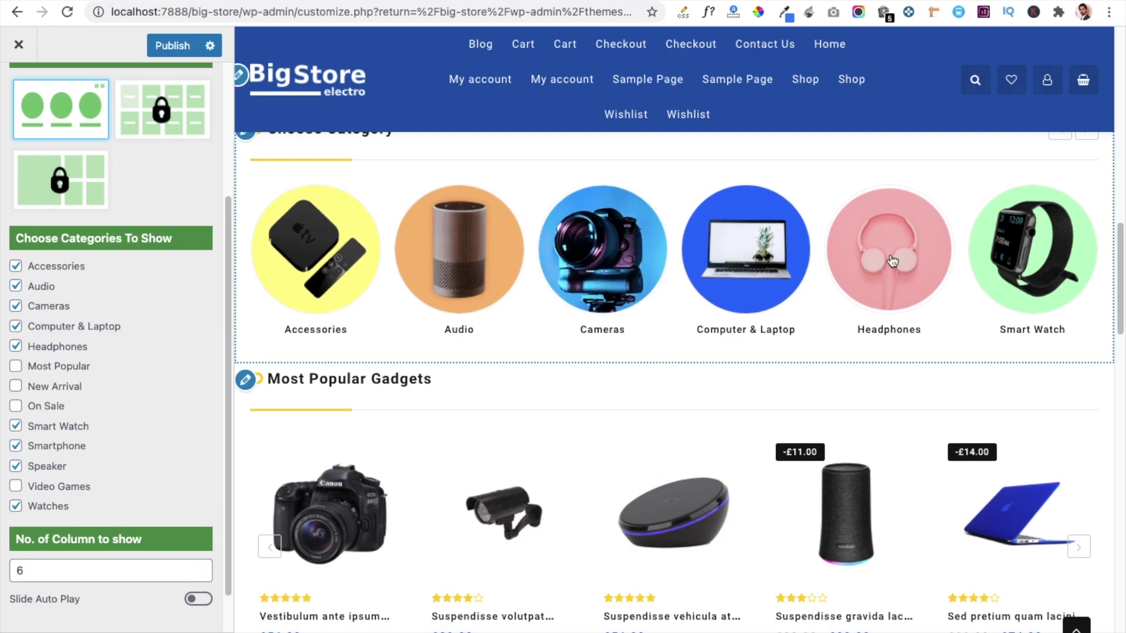
scroll(71, 248, "up", 4)
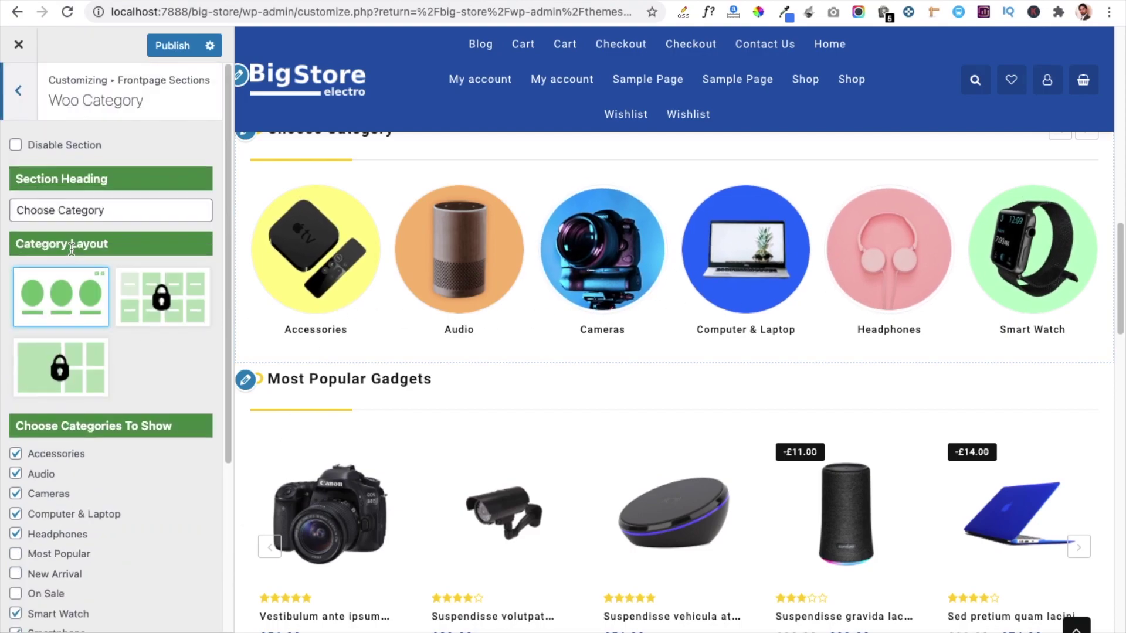
left_click(33, 103)
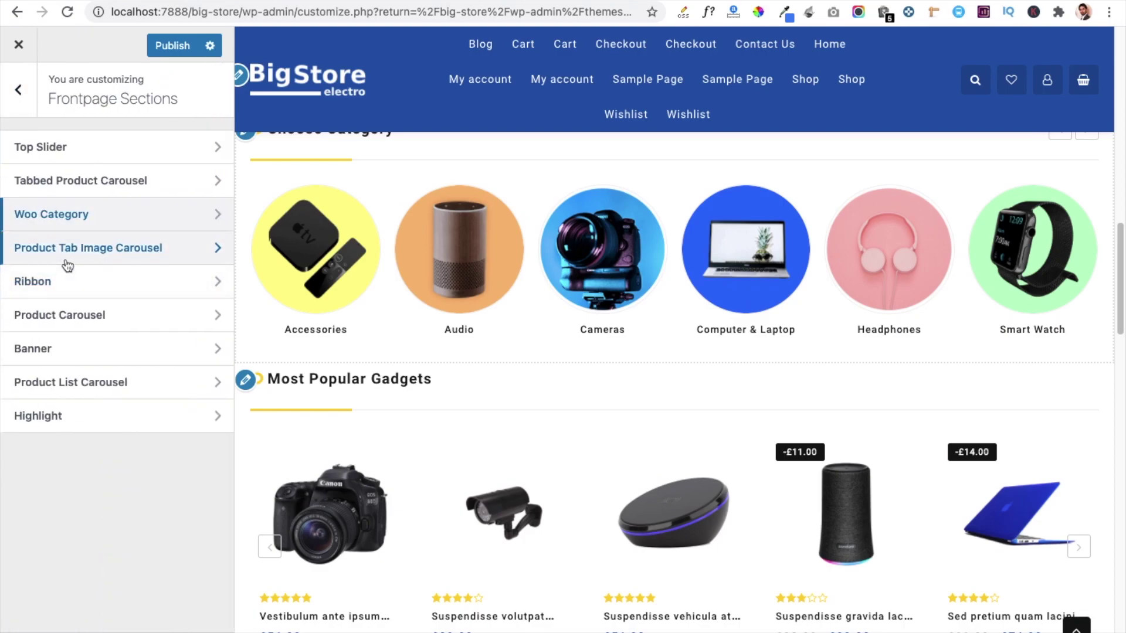
Review the Product Tab Image Carousel's heading, category, product option, auto play and image settings, and return to Frontpage Sections.
left_click(61, 254)
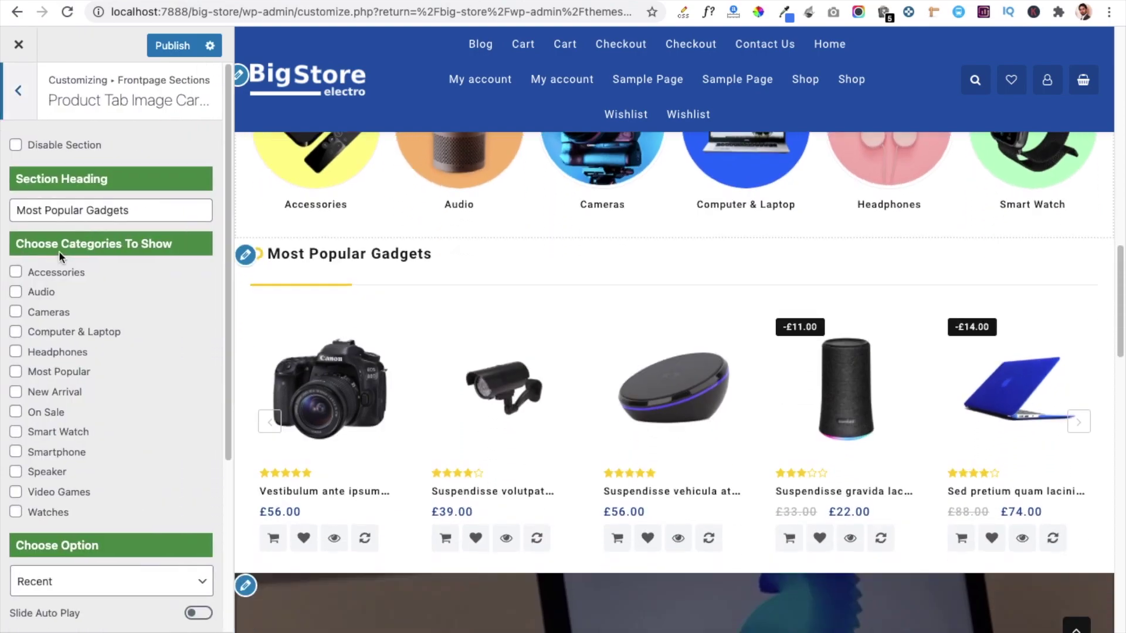
scroll(474, 316, "up", 2)
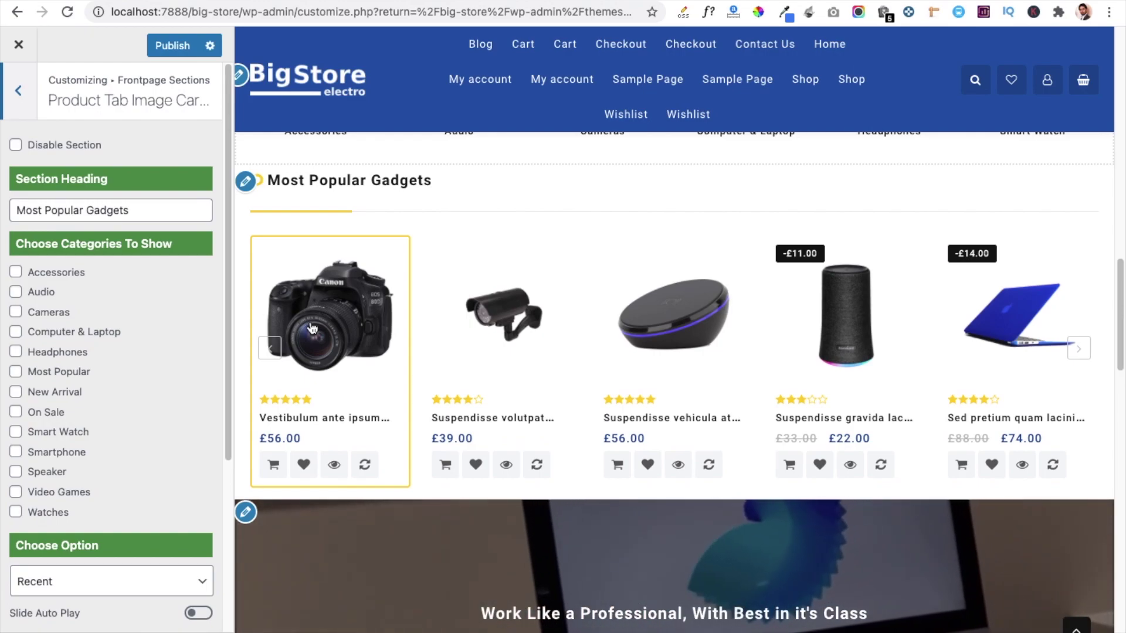
scroll(47, 220, "down", 3)
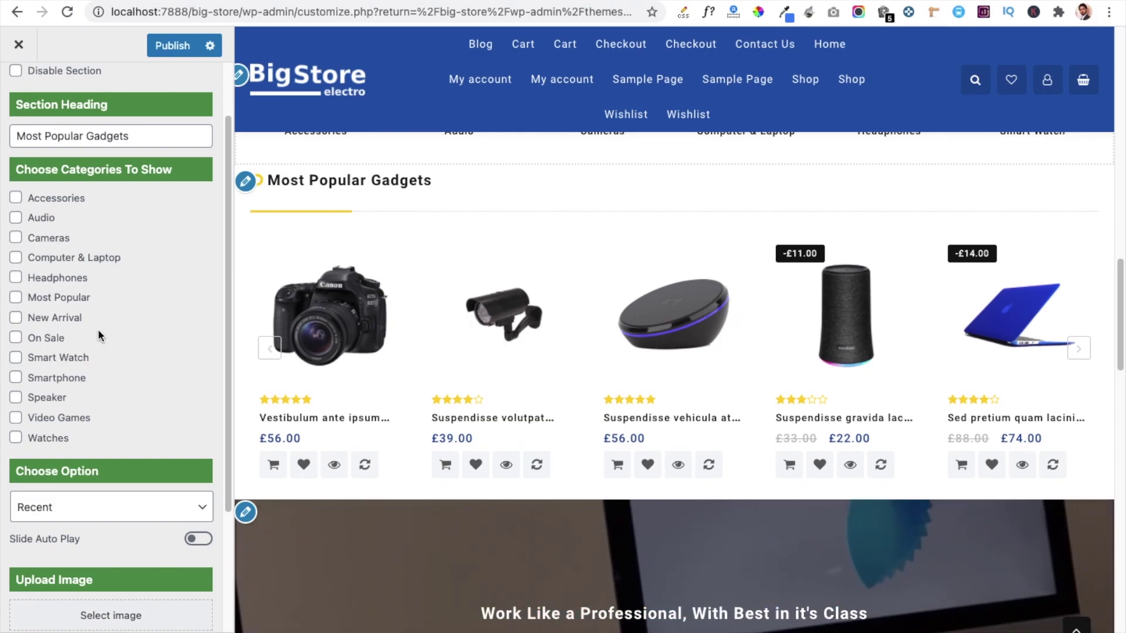
scroll(98, 331, "down", 5)
scroll(97, 332, "up", 7)
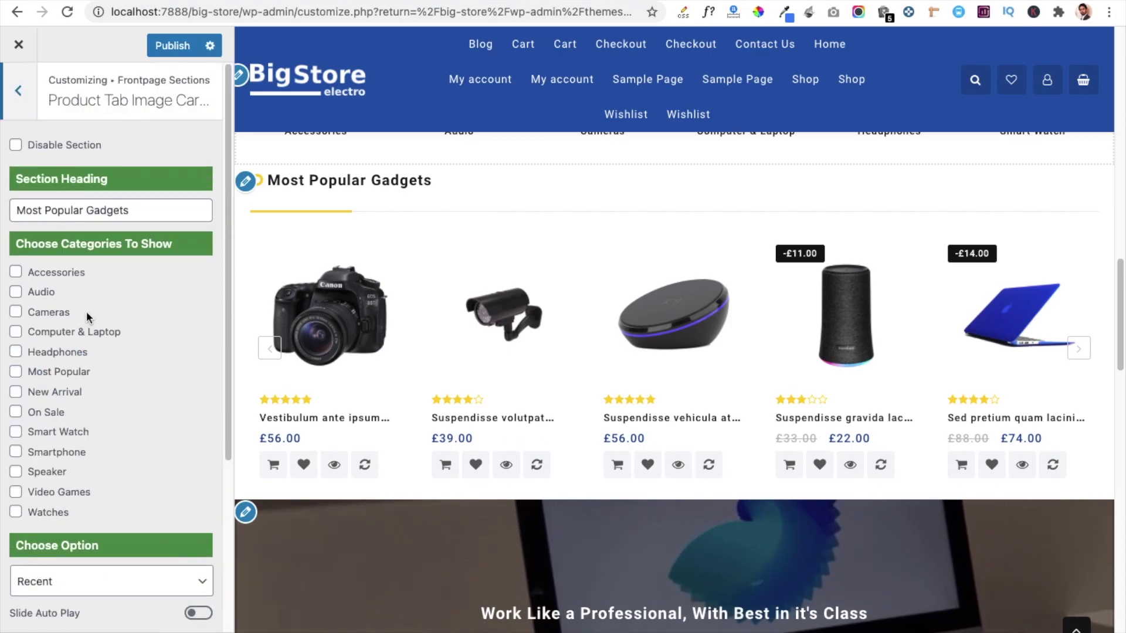
left_click(23, 96)
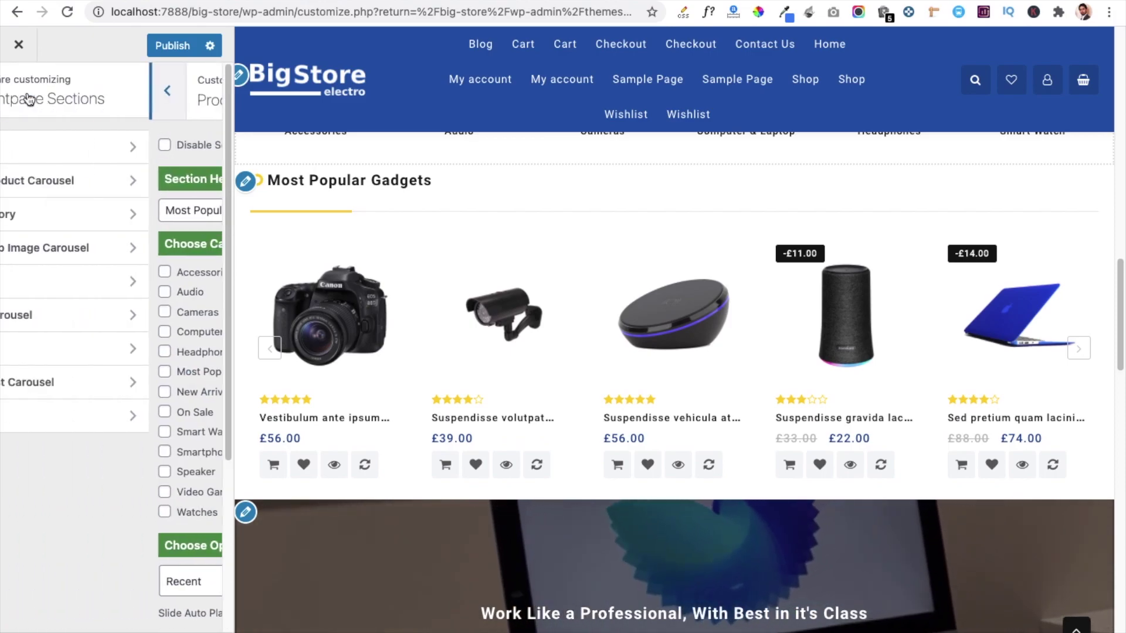
Examine the Ribbon section's background, video, text, button text and button link settings, and return to Frontpage Sections.
left_click(62, 289)
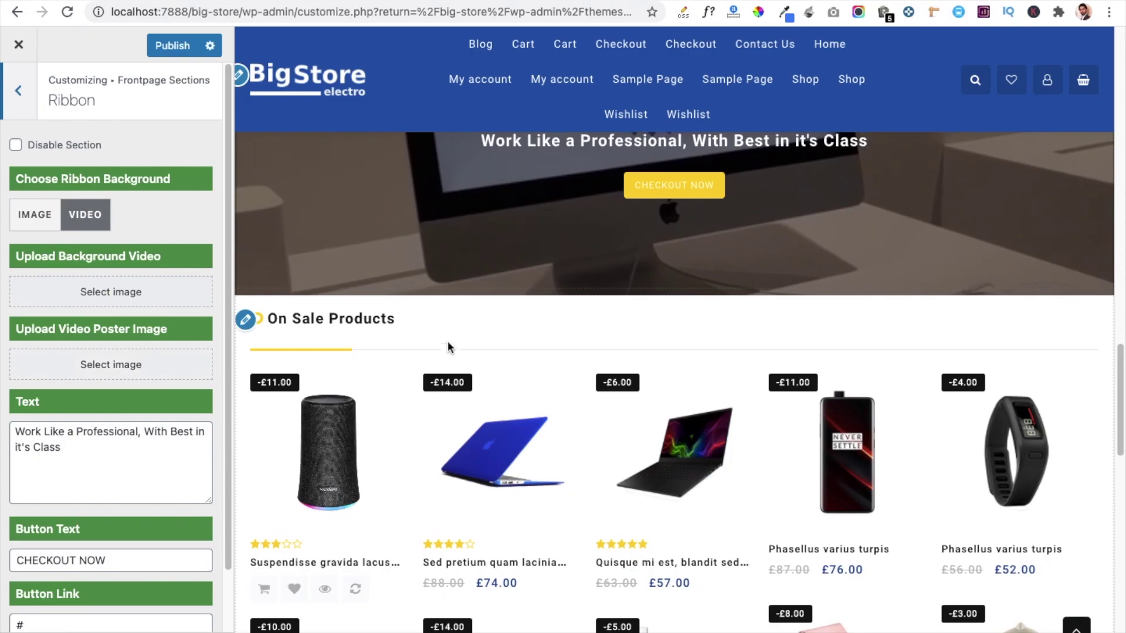
scroll(447, 340, "up", 2)
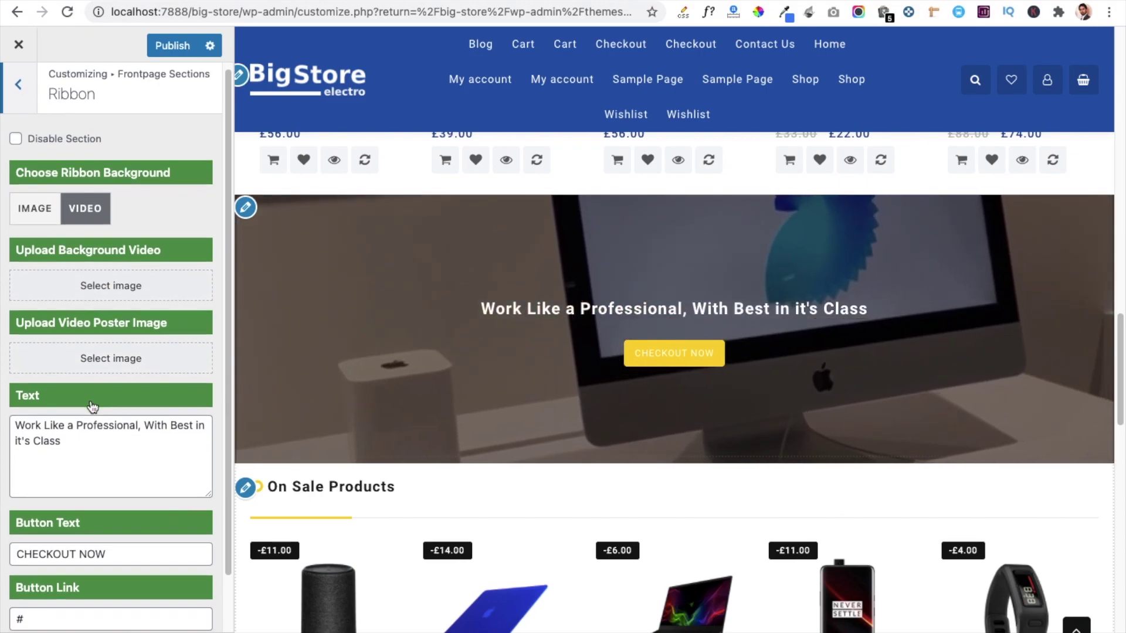
scroll(88, 405, "down", 2)
scroll(84, 404, "down", 1)
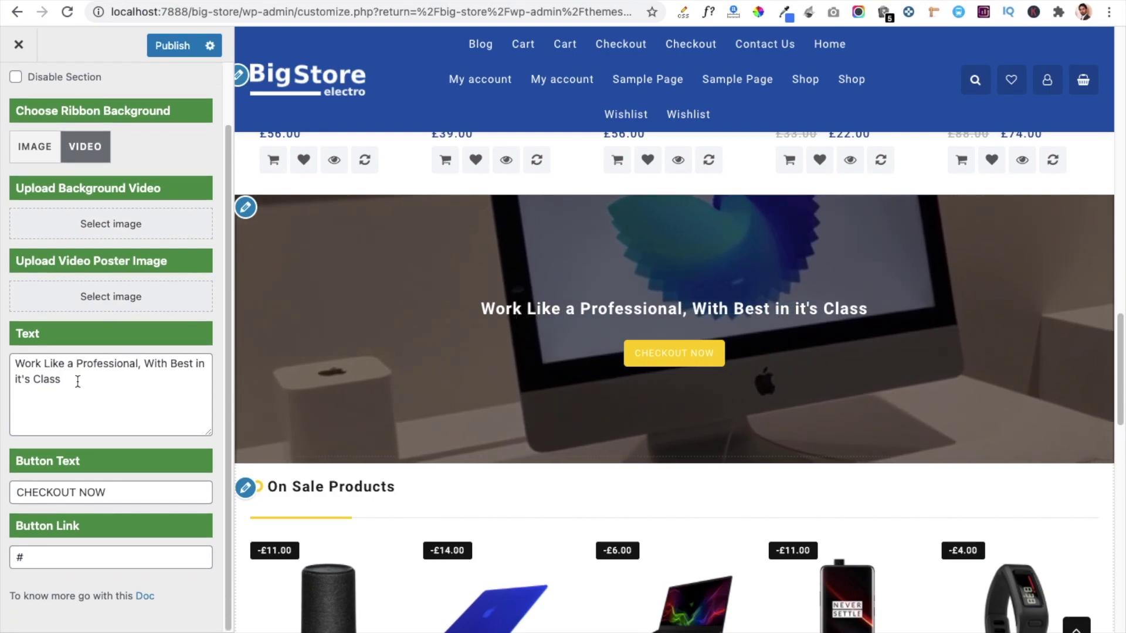
left_click(81, 397)
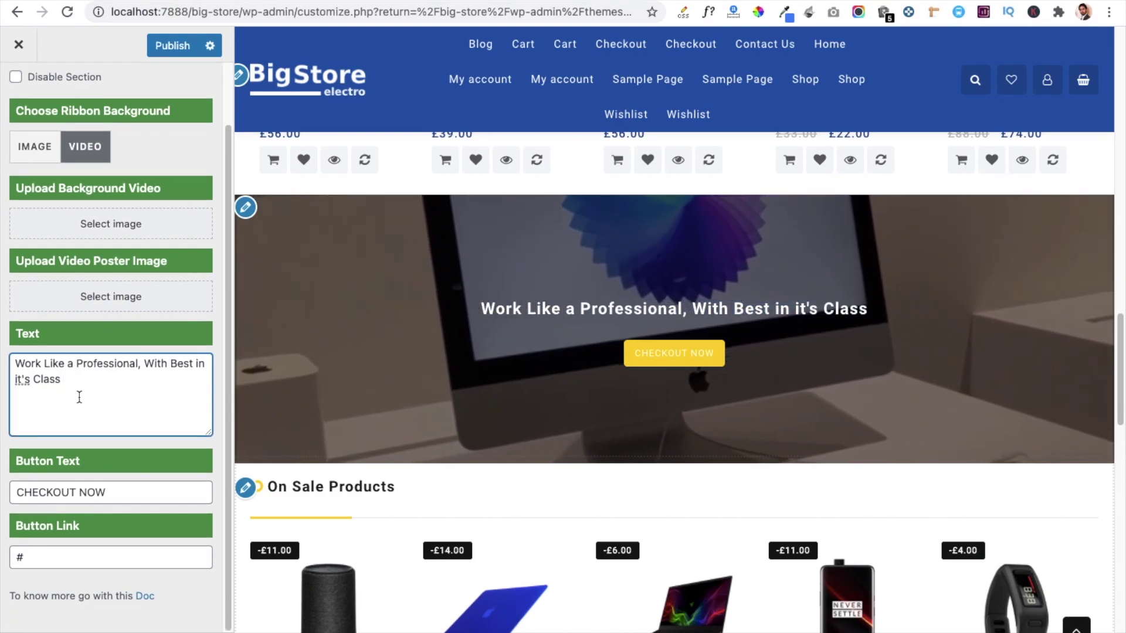
left_click(110, 493)
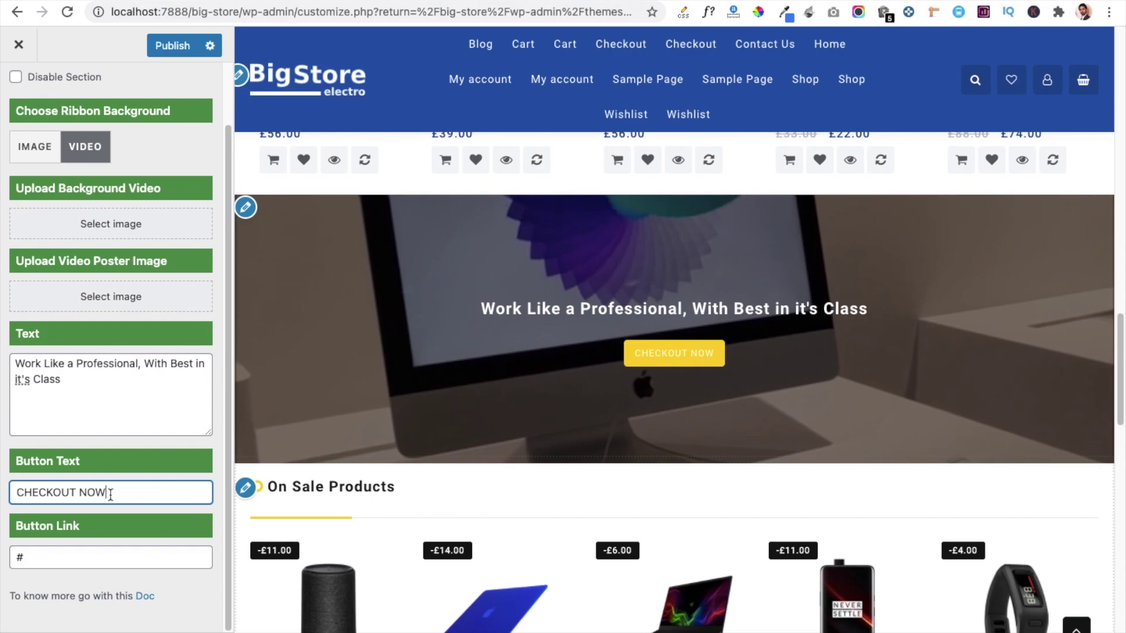
left_click(97, 554)
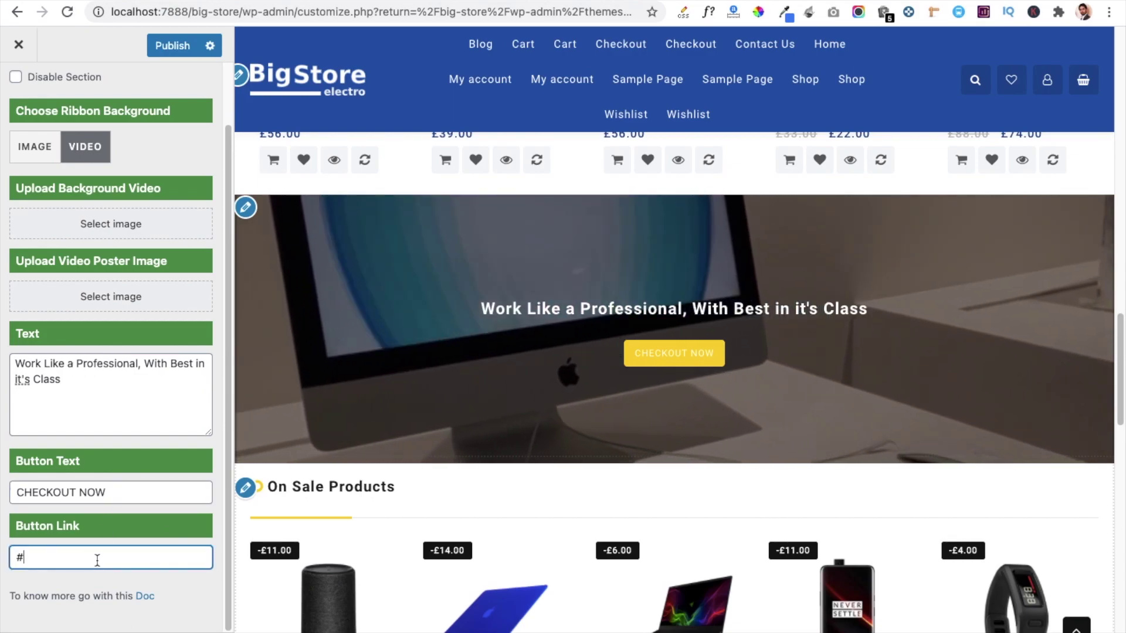
scroll(103, 398, "up", 2)
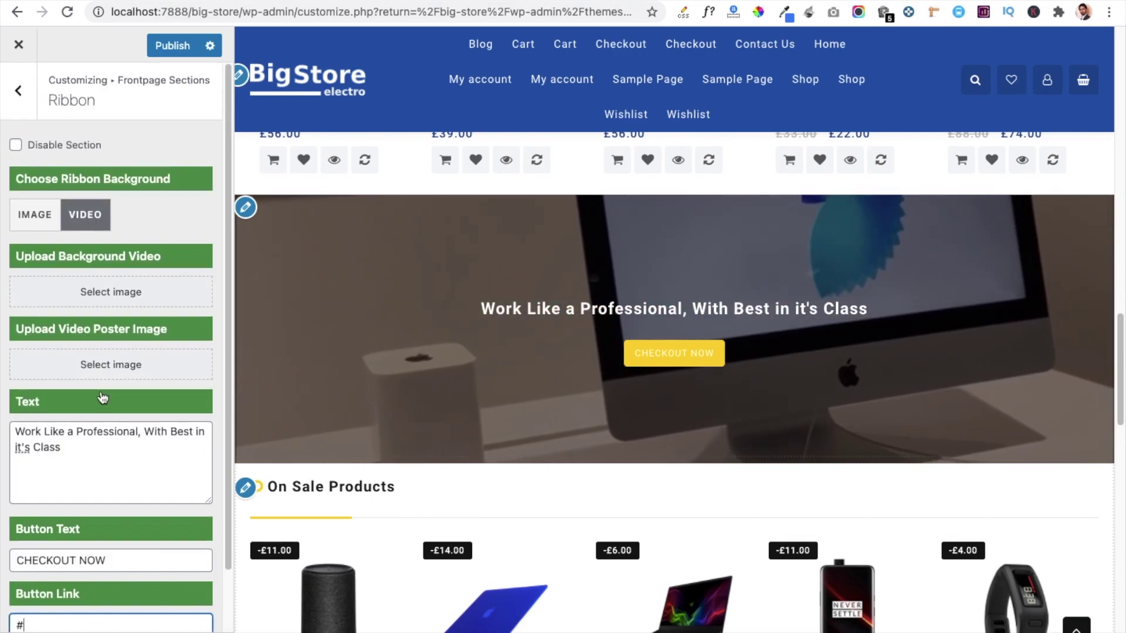
left_click(19, 94)
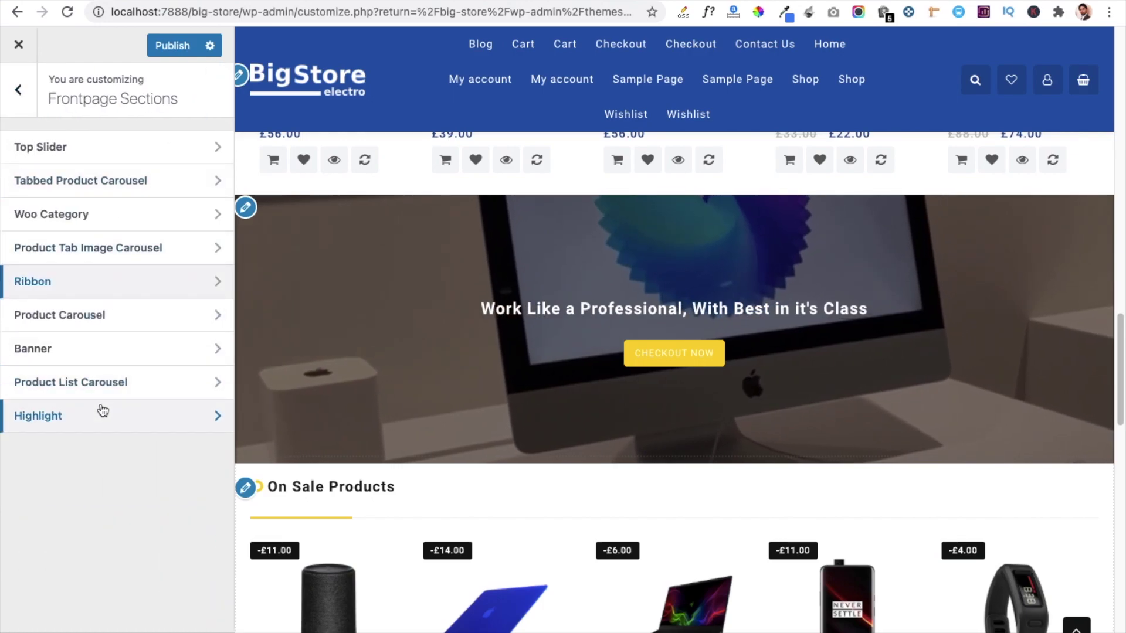
Examine the Product Carousel settings and its selectable categories, keeping On Sale, and return to Frontpage Sections.
left_click(90, 323)
mouse_move(439, 305)
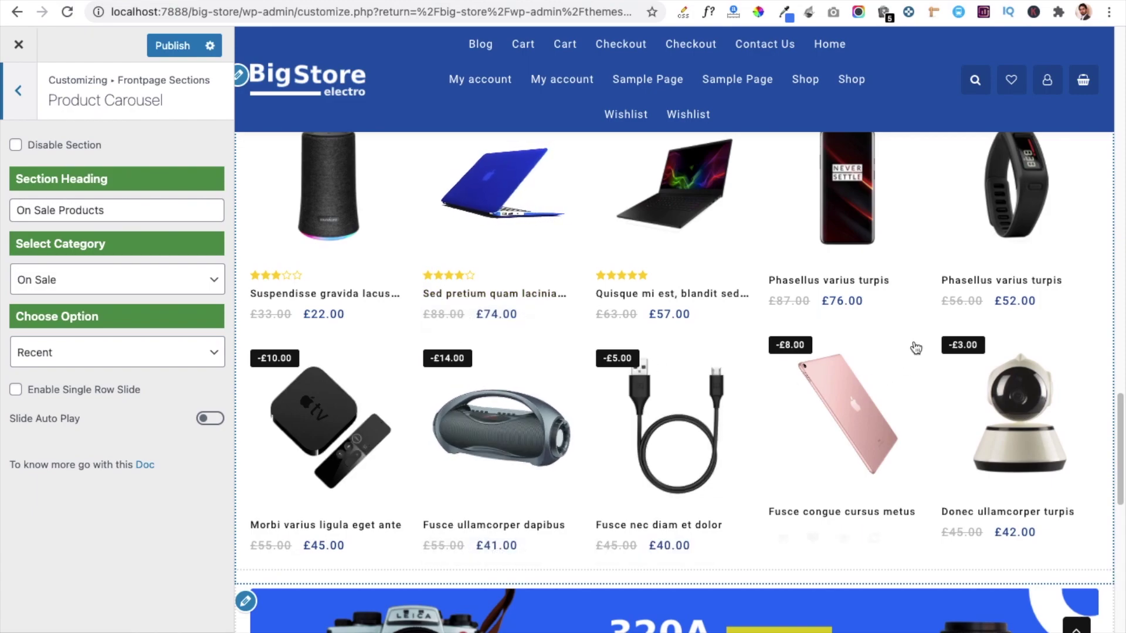
mouse_move(397, 308)
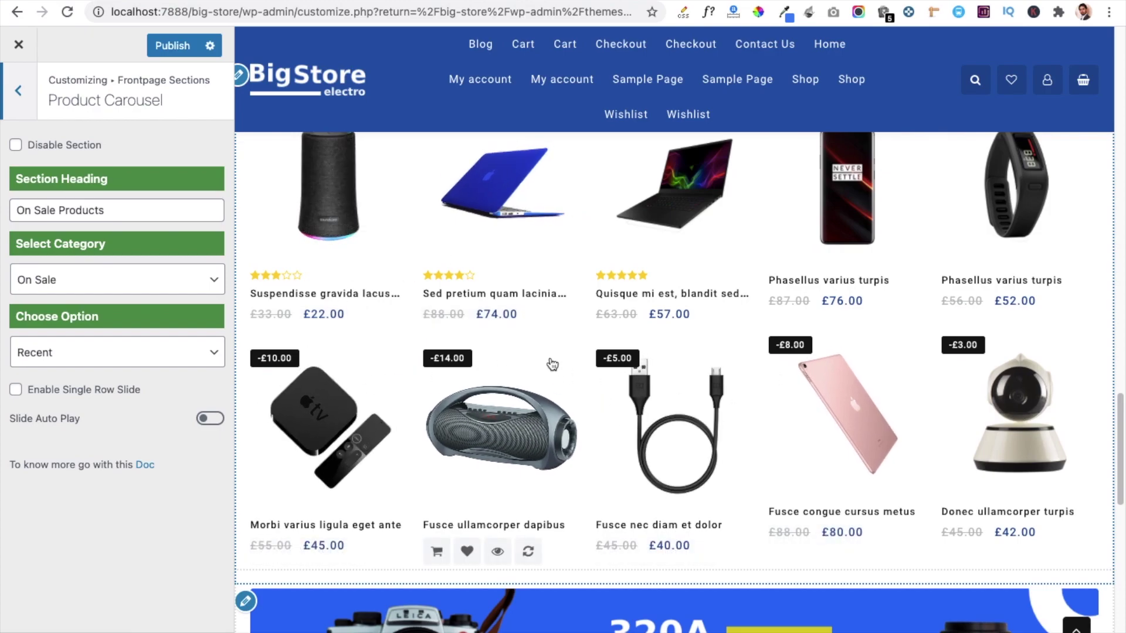
mouse_move(420, 278)
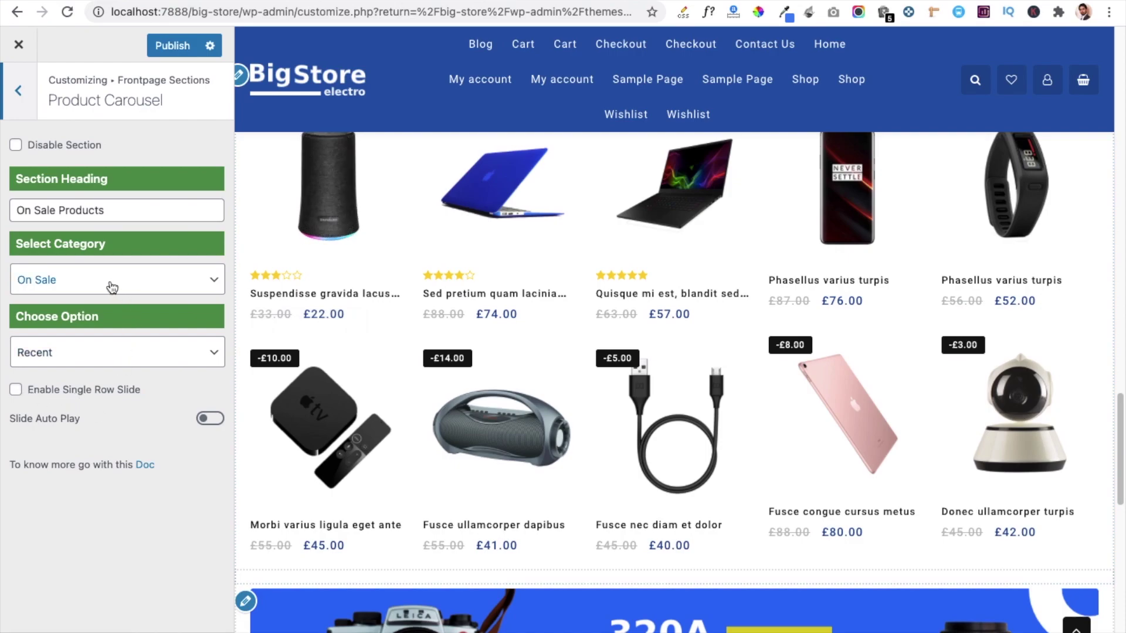
left_click(167, 291)
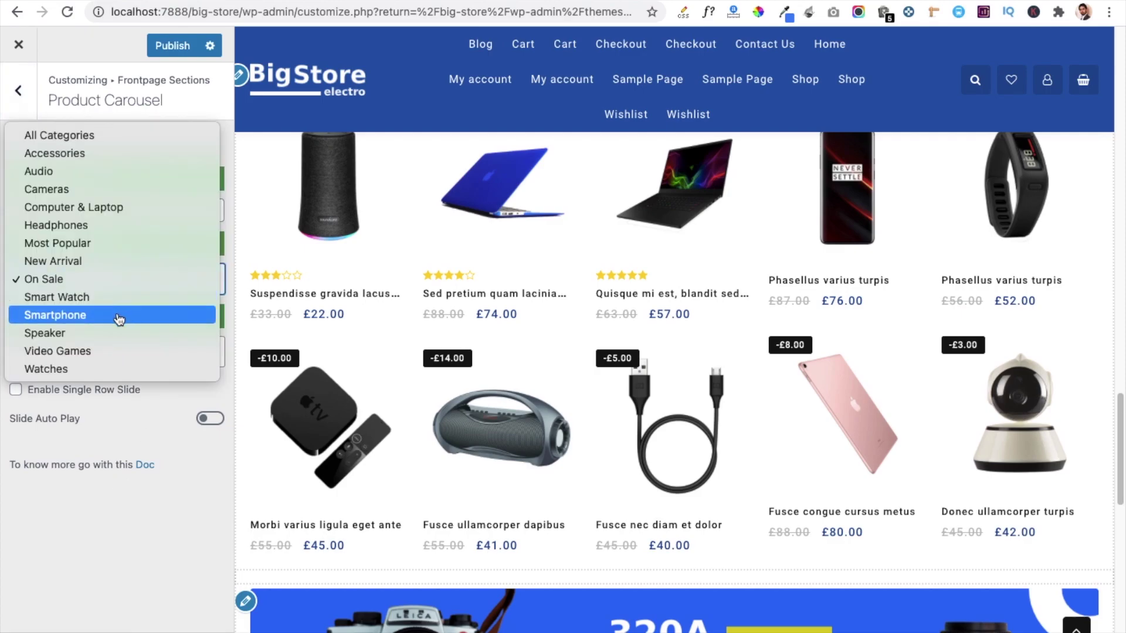
left_click(118, 544)
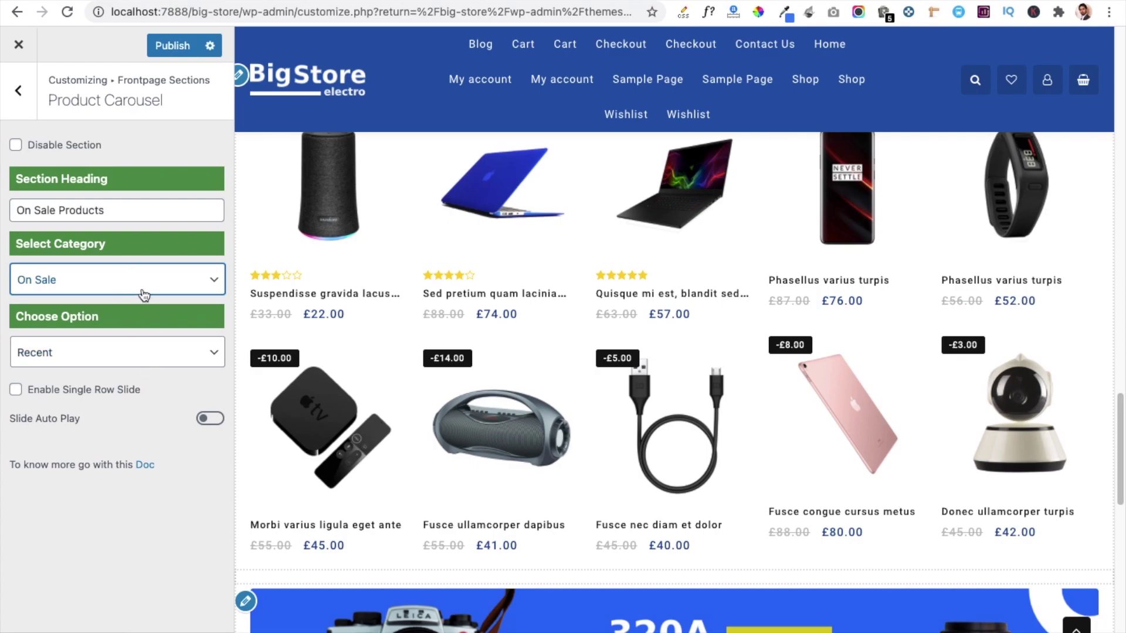
scroll(275, 411, "down", 3)
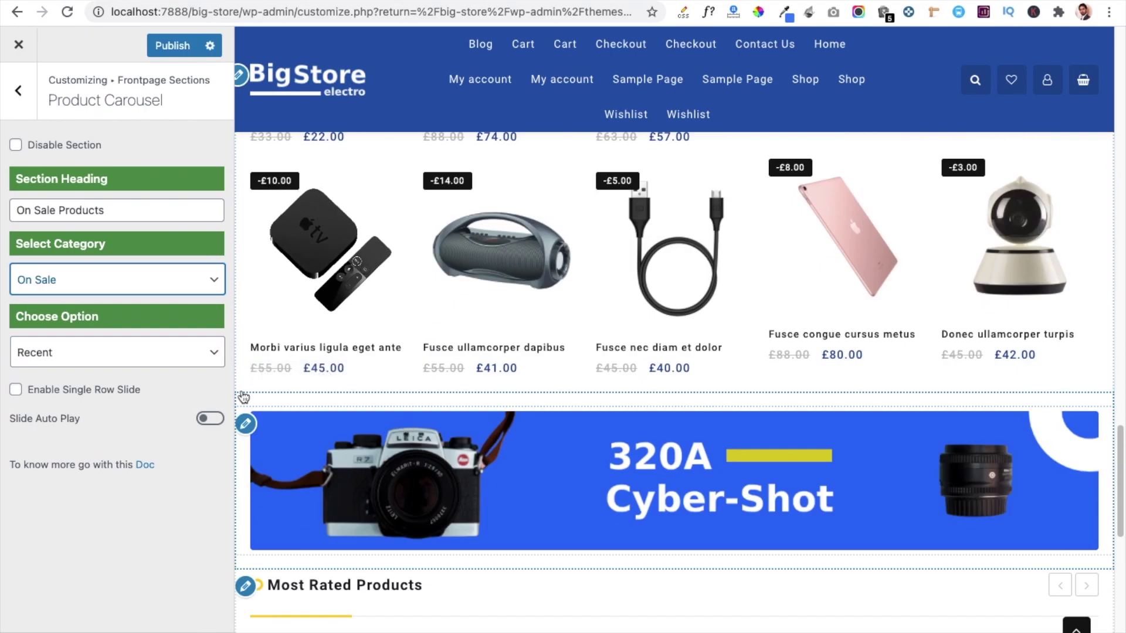
left_click(18, 92)
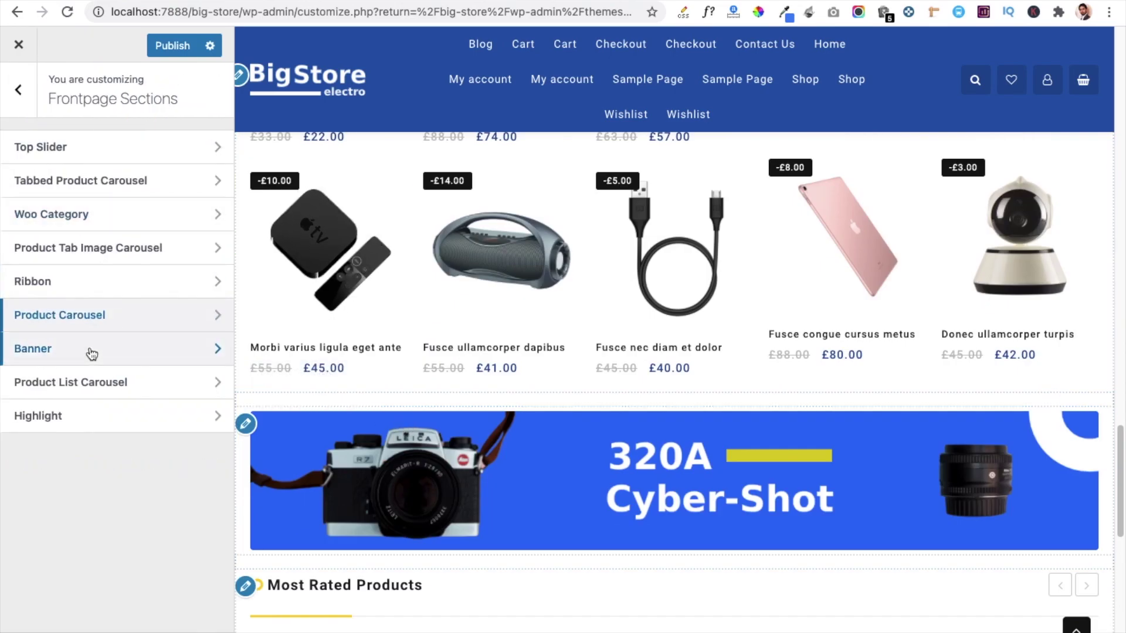
Review the Banner section's layout, image and URL settings alongside the banner in the site preview.
left_click(93, 350)
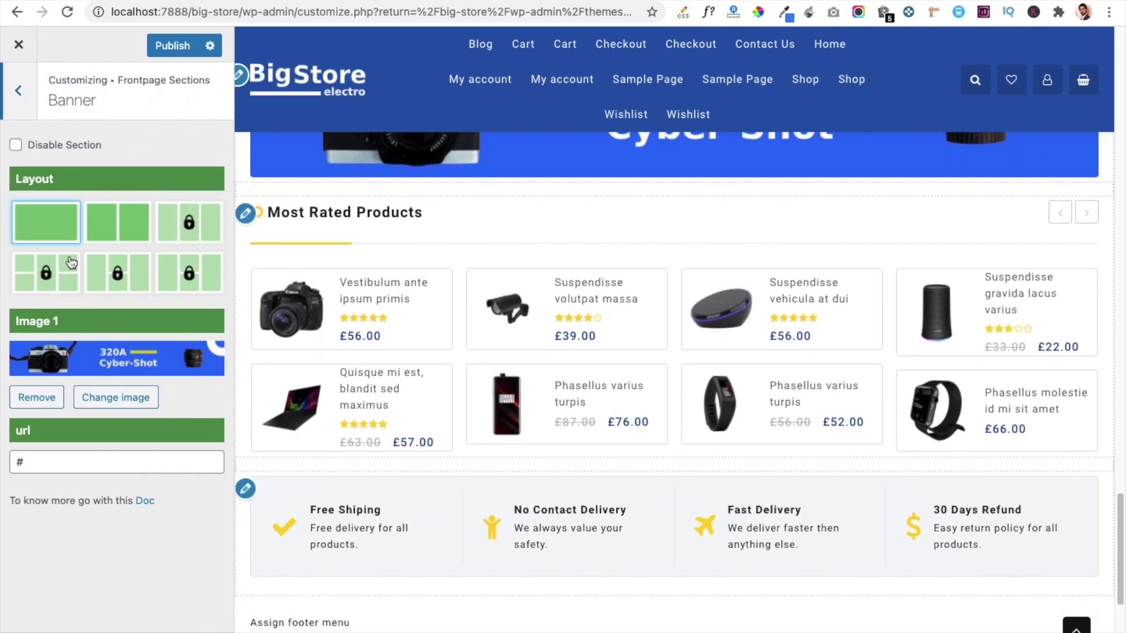
scroll(425, 340, "up", 4)
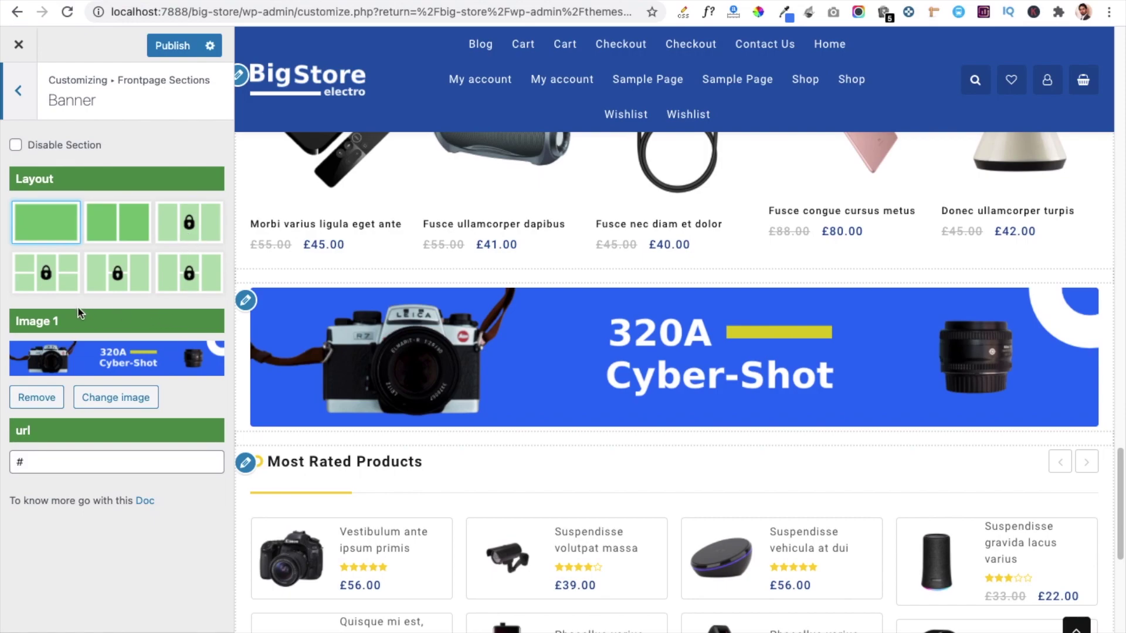
left_click(55, 465)
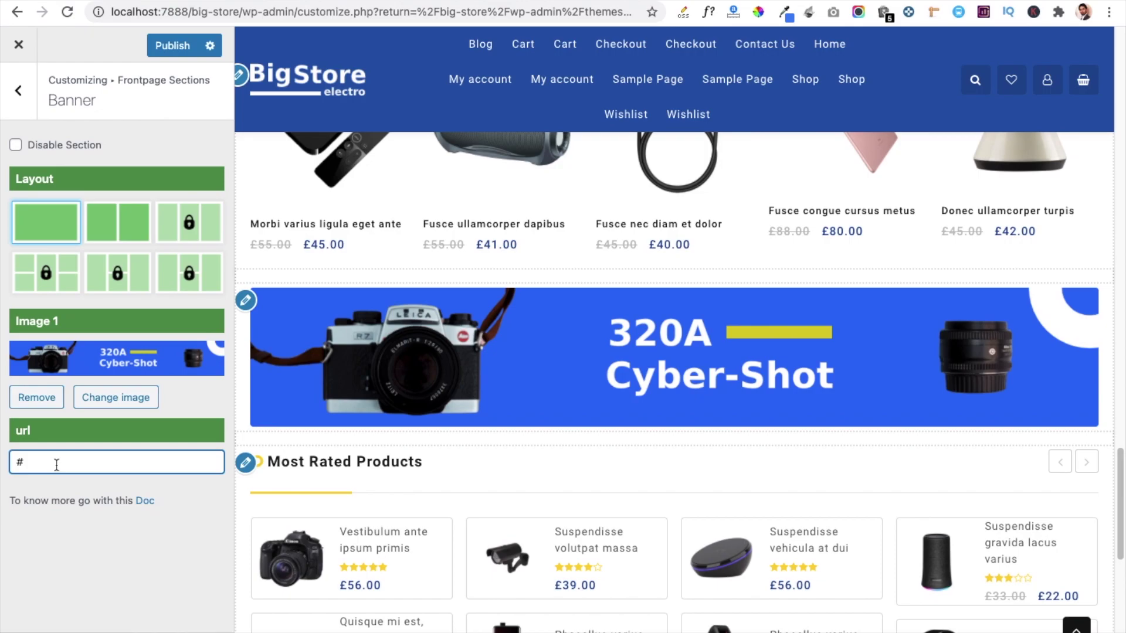
Examine the Product List Carousel settings and its selectable categories, keeping All Categories, and return to Frontpage Sections.
left_click(18, 89)
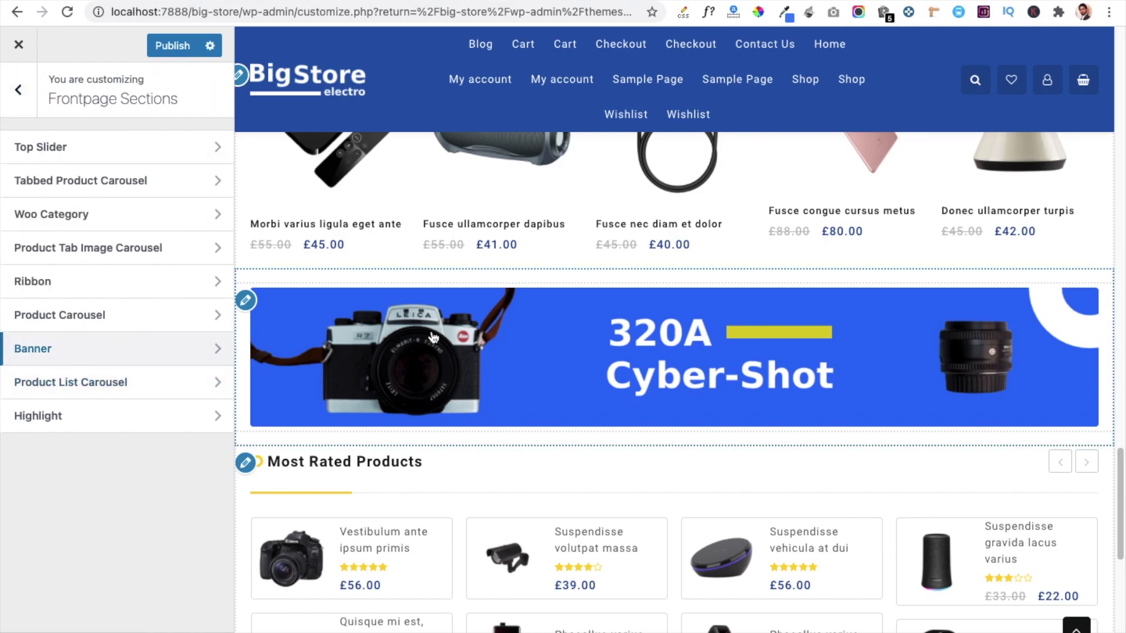
left_click(74, 393)
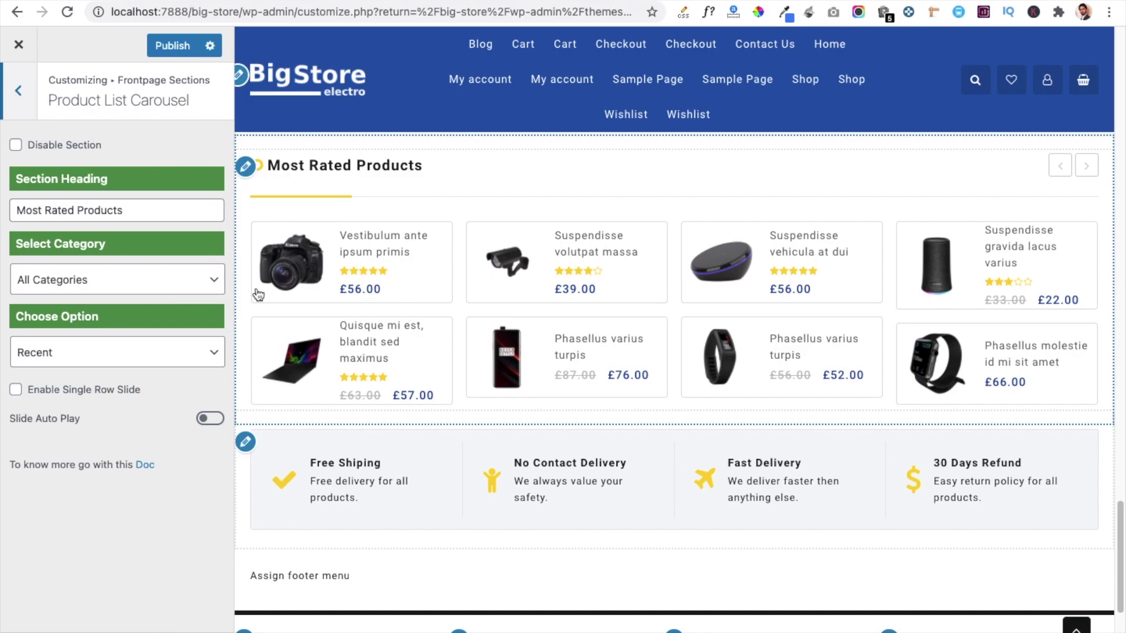
left_click(167, 289)
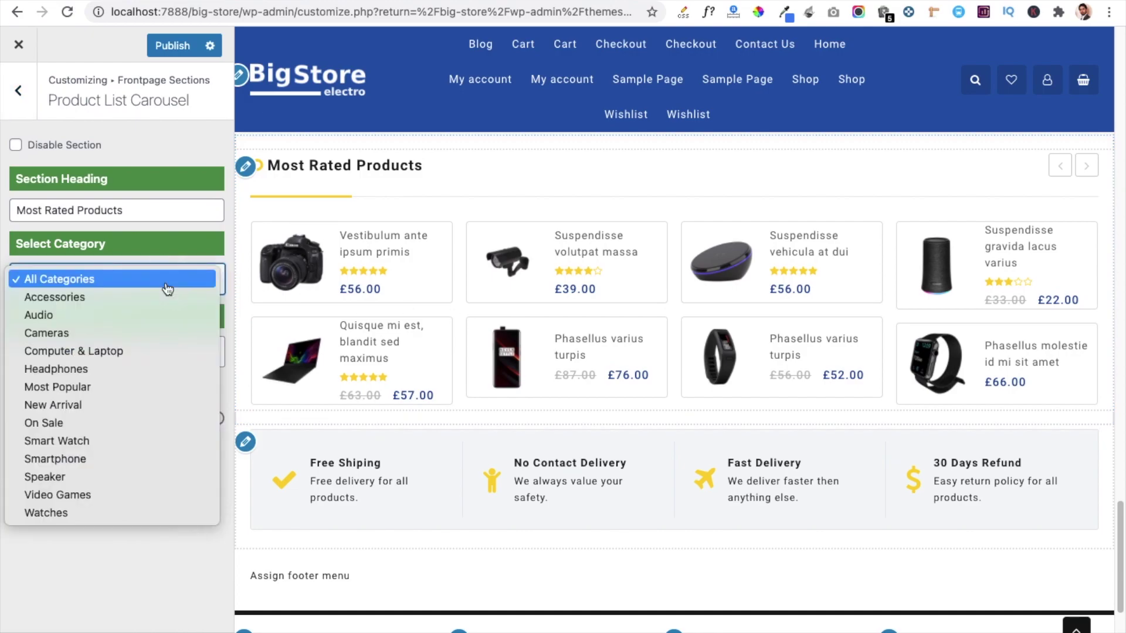
left_click(59, 574)
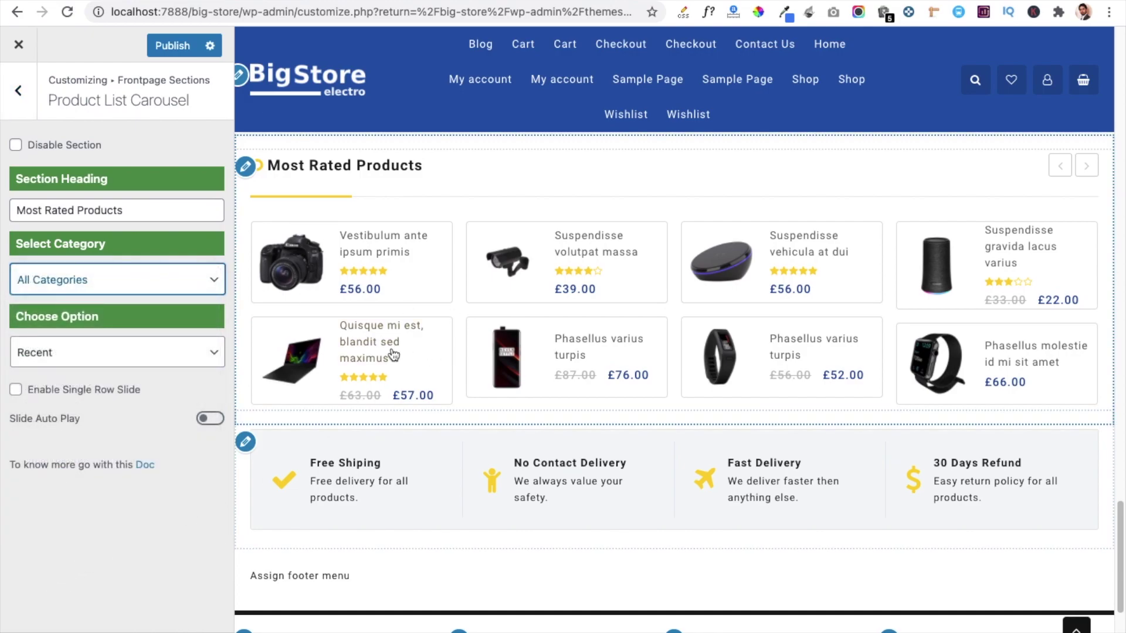
left_click(19, 93)
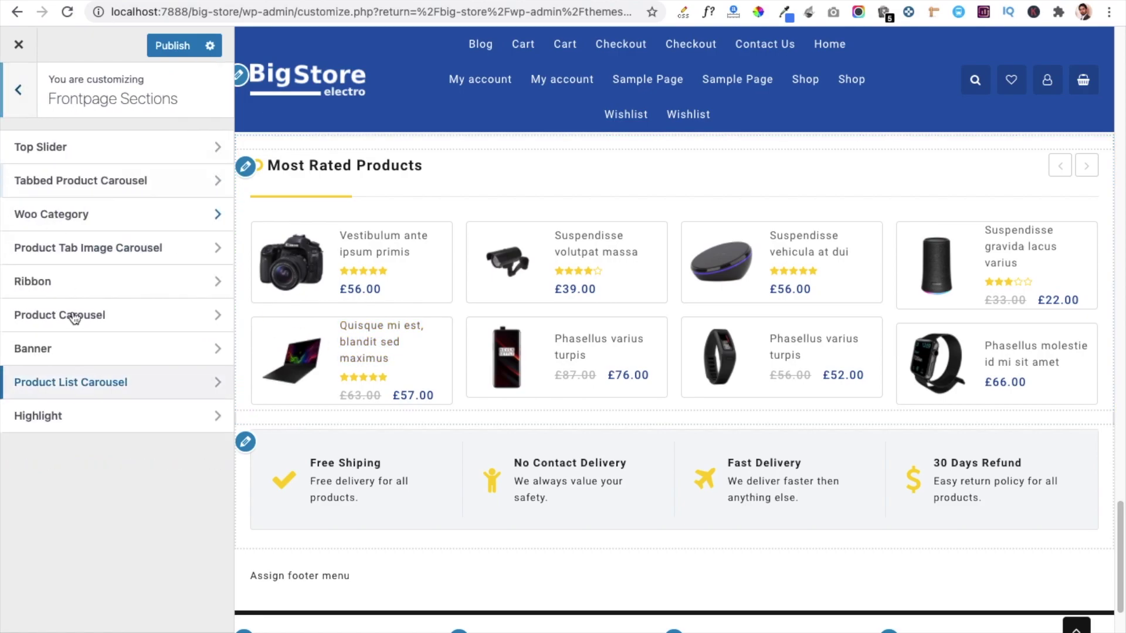
Review the Highlight section's feature content settings and return to the main list of Customizer options.
left_click(90, 431)
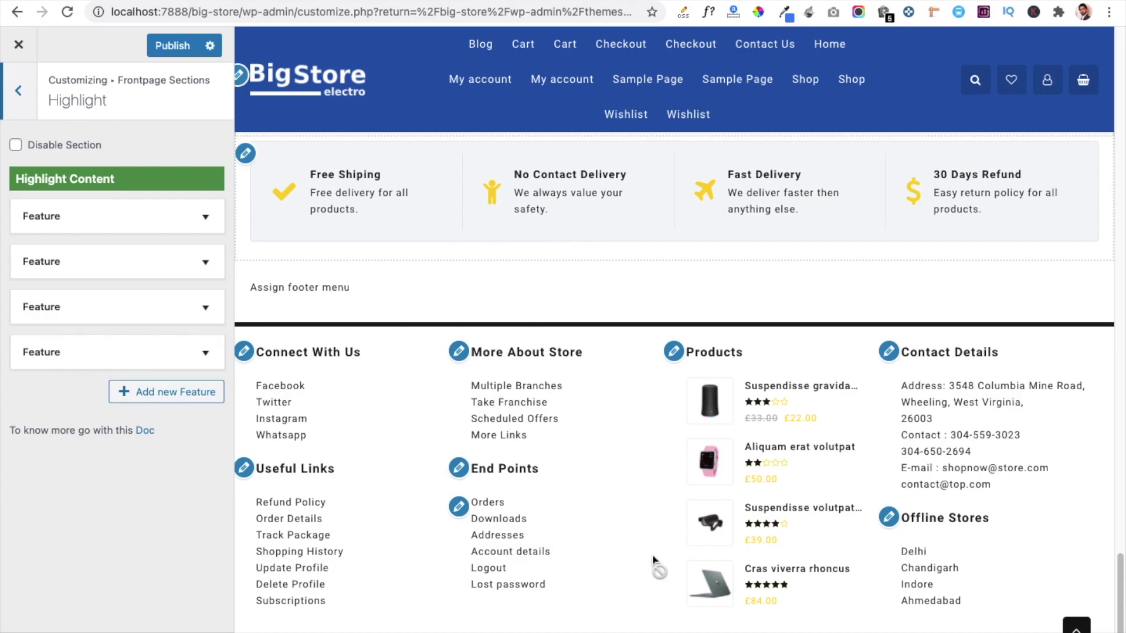
left_click(32, 113)
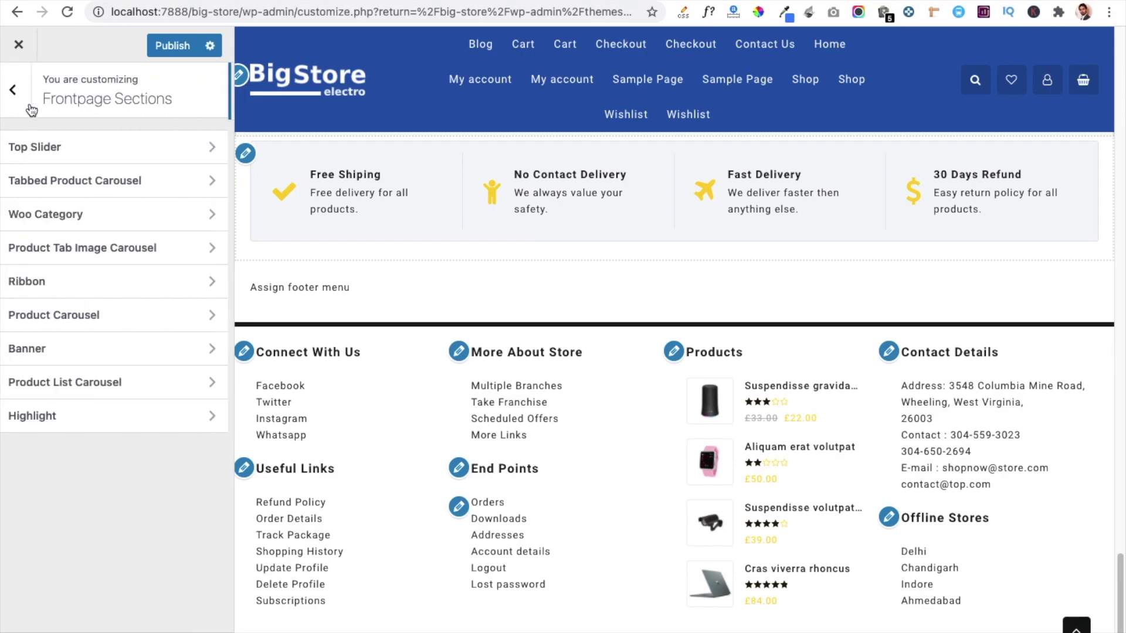
key("Escape")
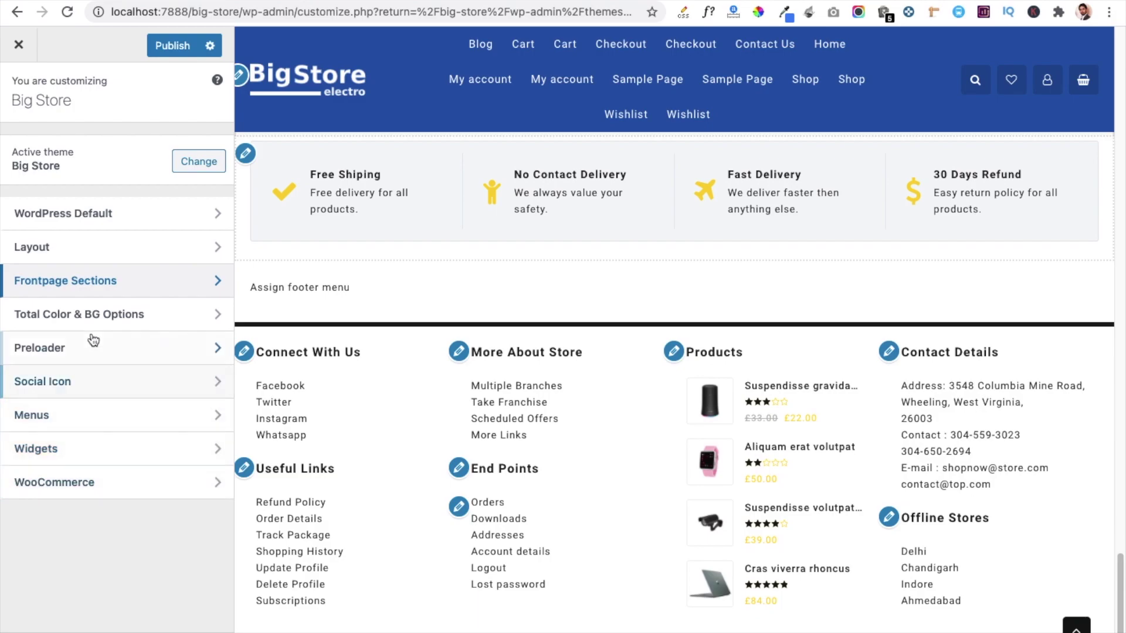
Examine the Total Color & BG Options, covering Global Colors and the Header color groups, and return to the main Customizer options.
left_click(87, 315)
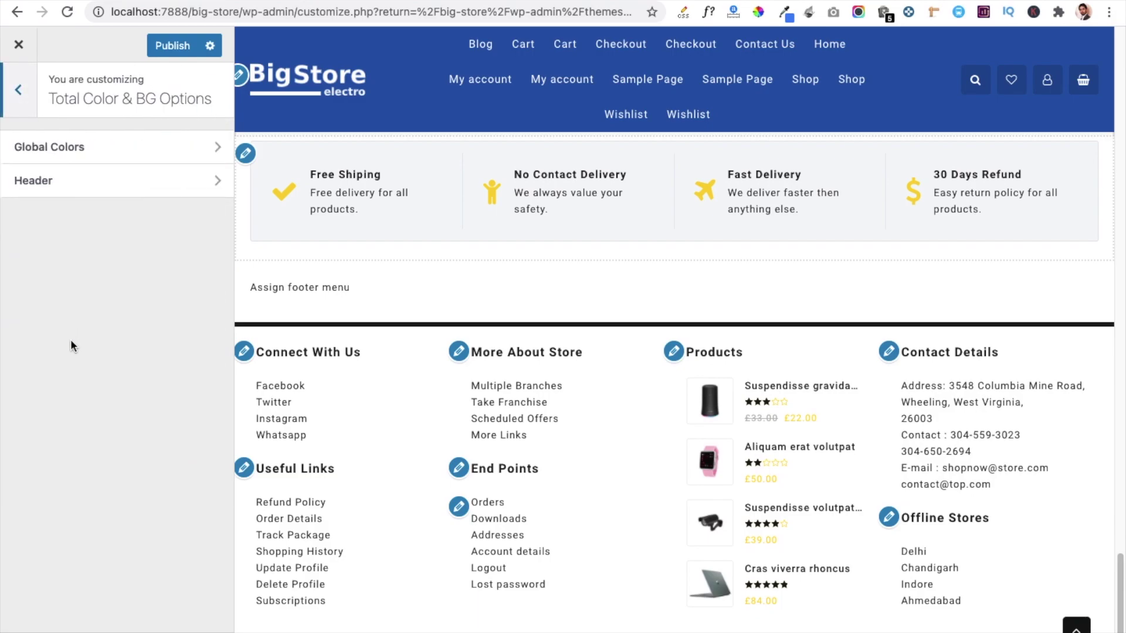
left_click(79, 159)
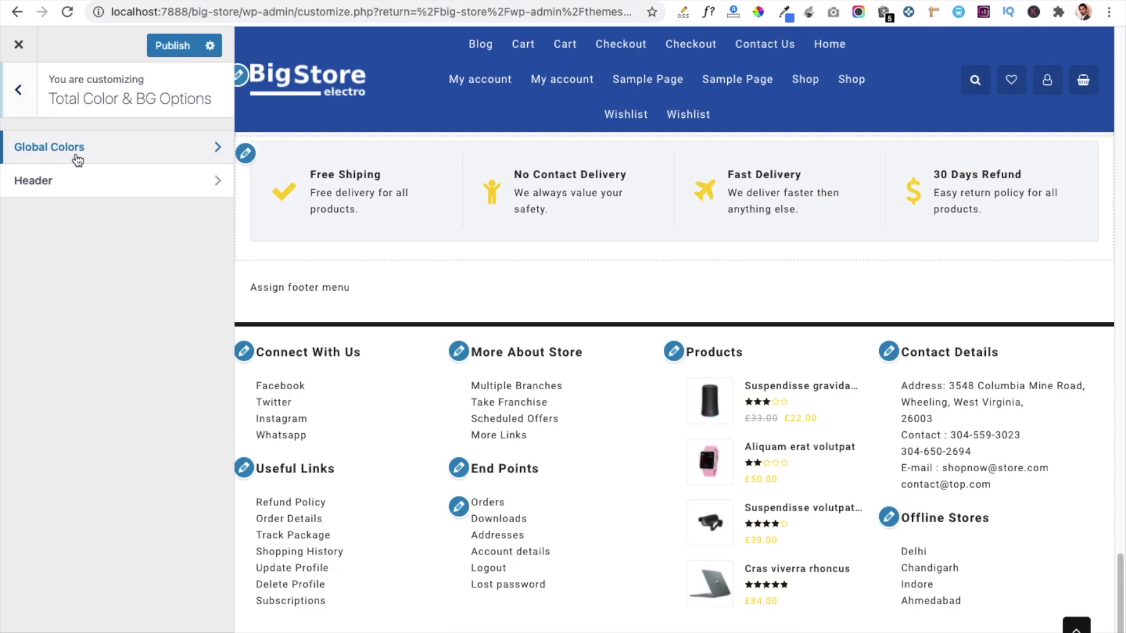
scroll(78, 393, "down", 2)
scroll(77, 393, "up", 2)
left_click(20, 89)
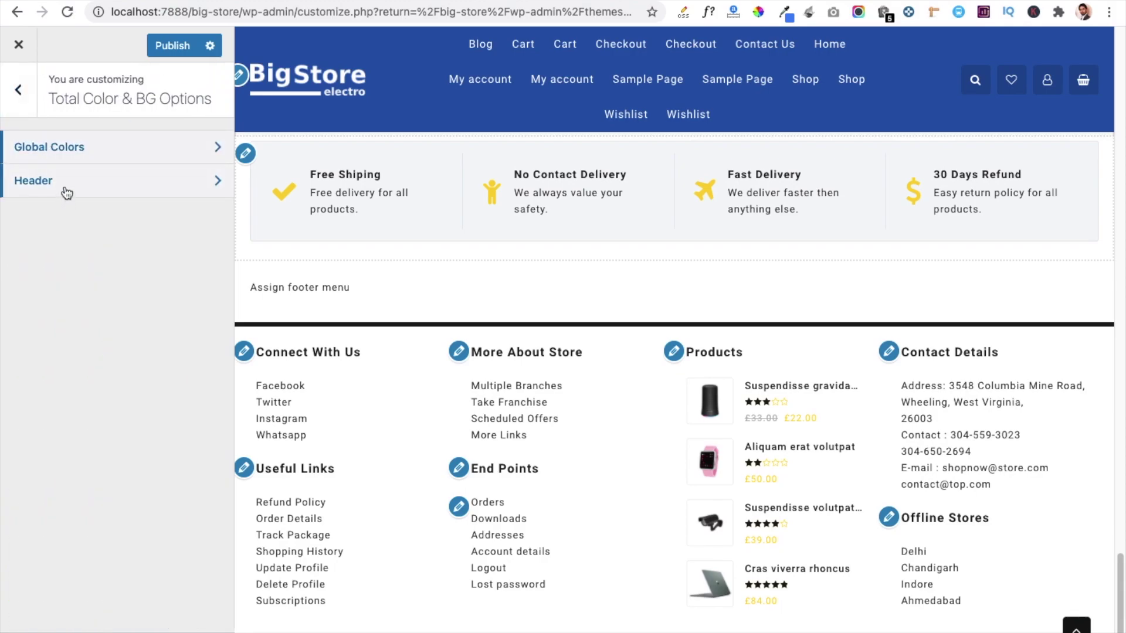
left_click(65, 185)
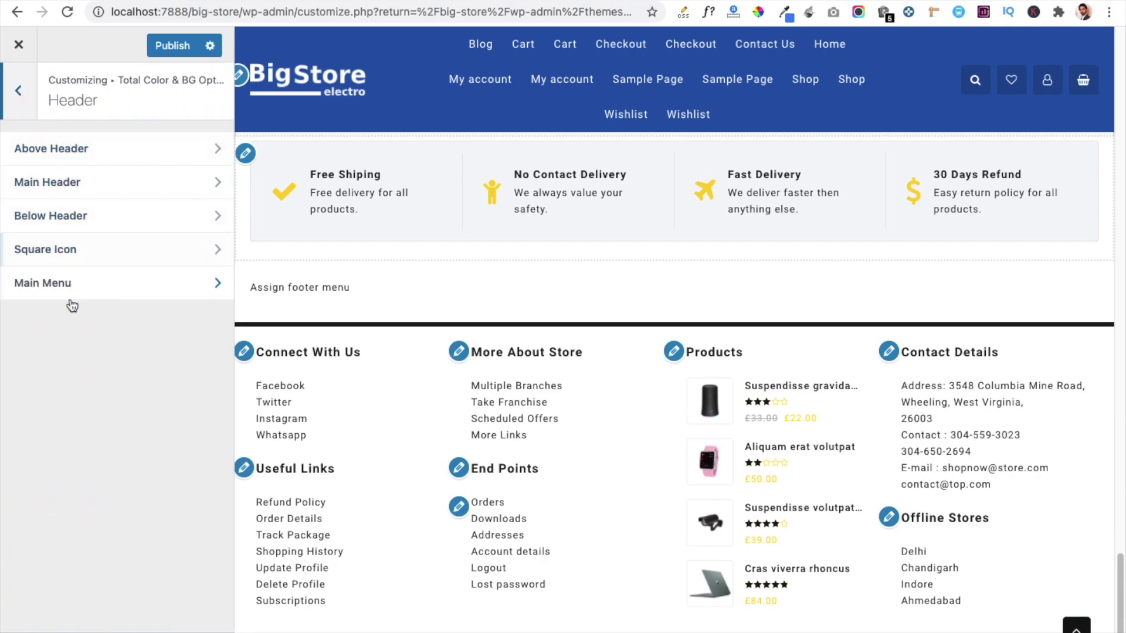
left_click(32, 108)
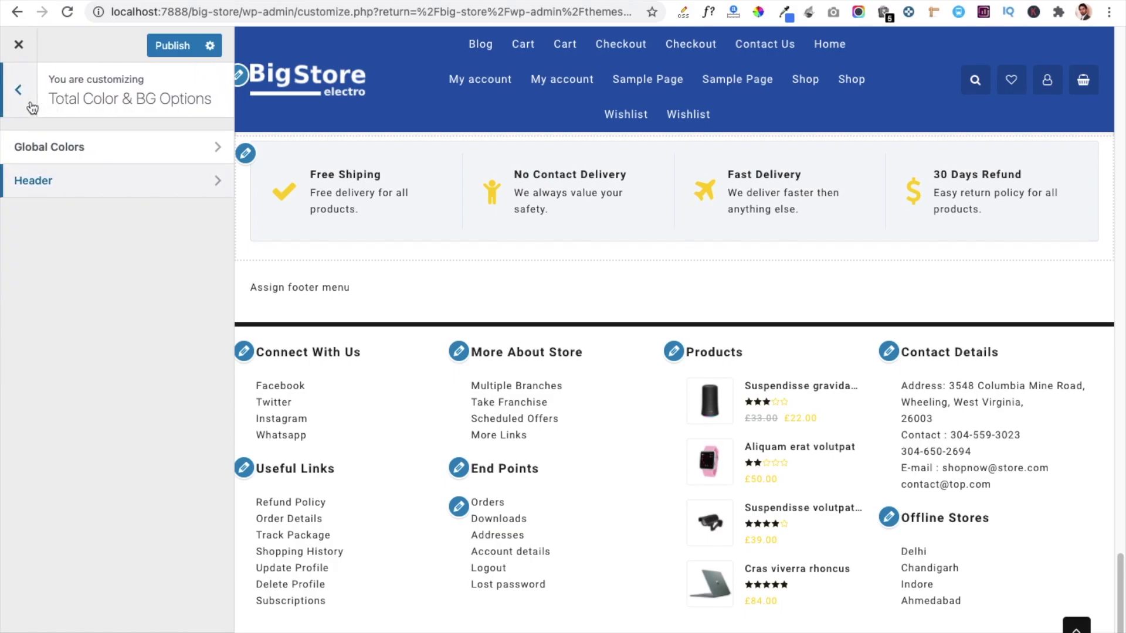
left_click(32, 109)
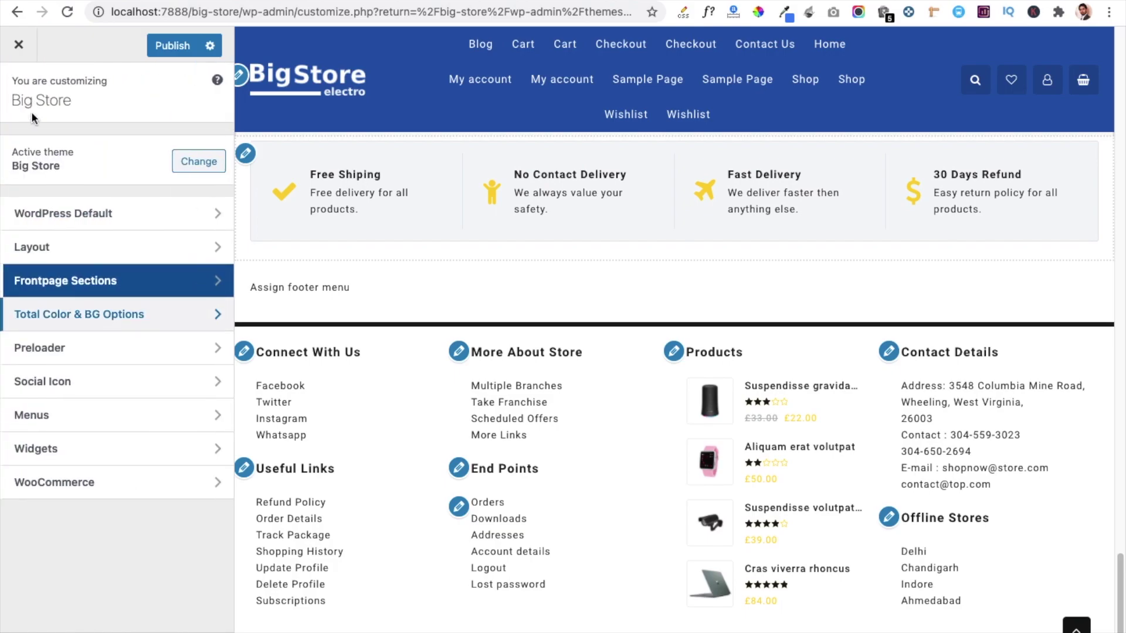
Review the Preloader's background color and image settings and the Social Icon URL fields, returning to the main Customizer options.
left_click(77, 355)
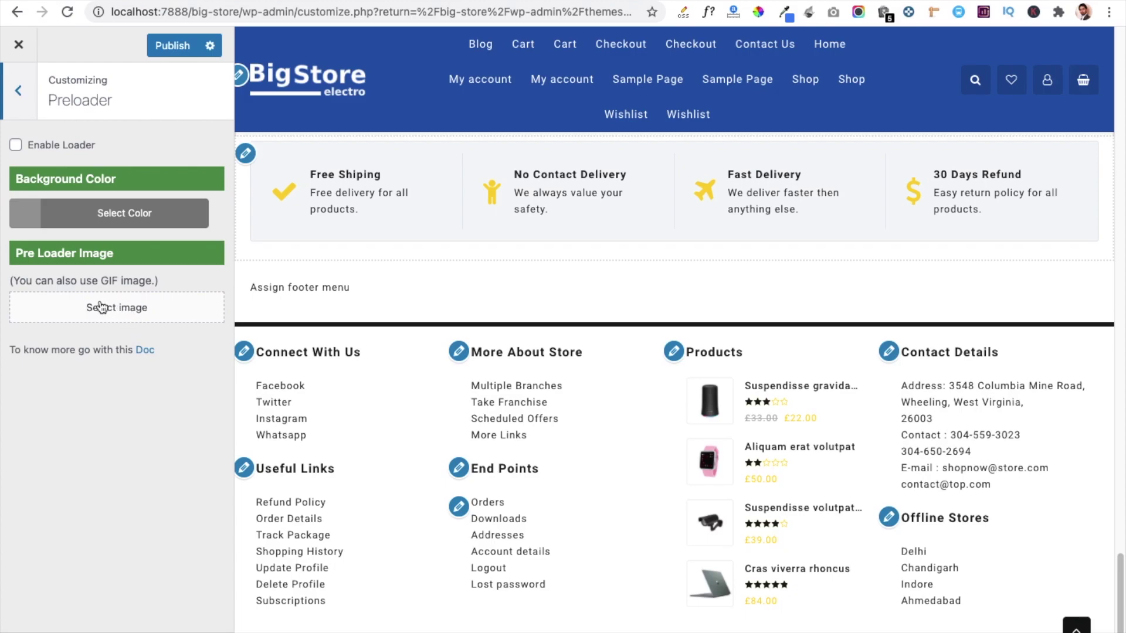
left_click(23, 105)
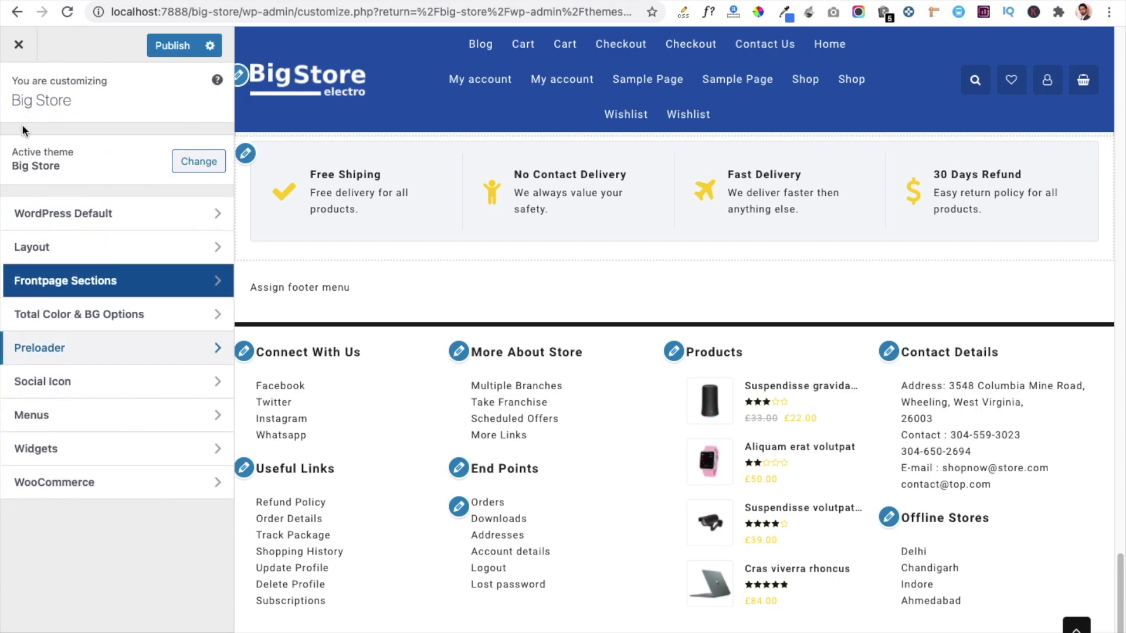
left_click(60, 392)
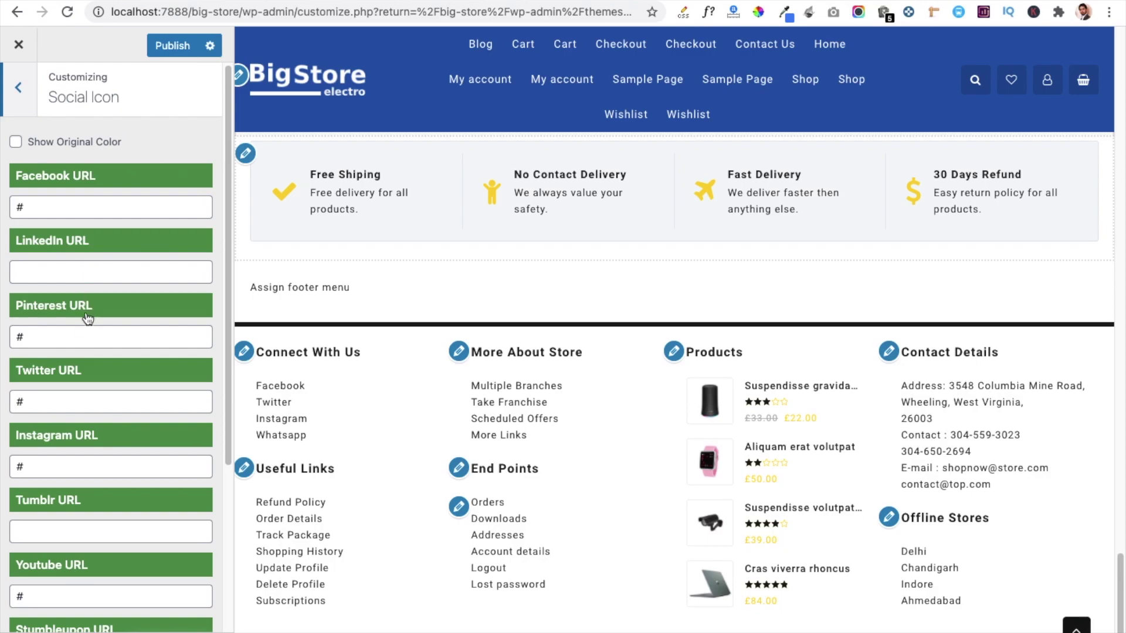
scroll(70, 339, "down", 5)
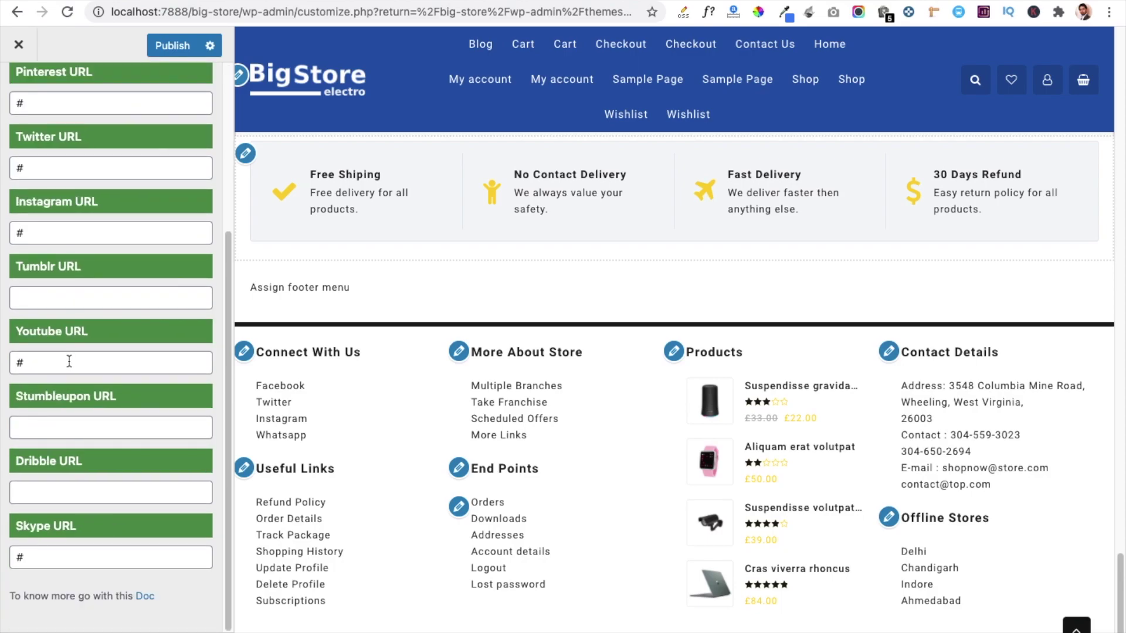
scroll(66, 363, "up", 5)
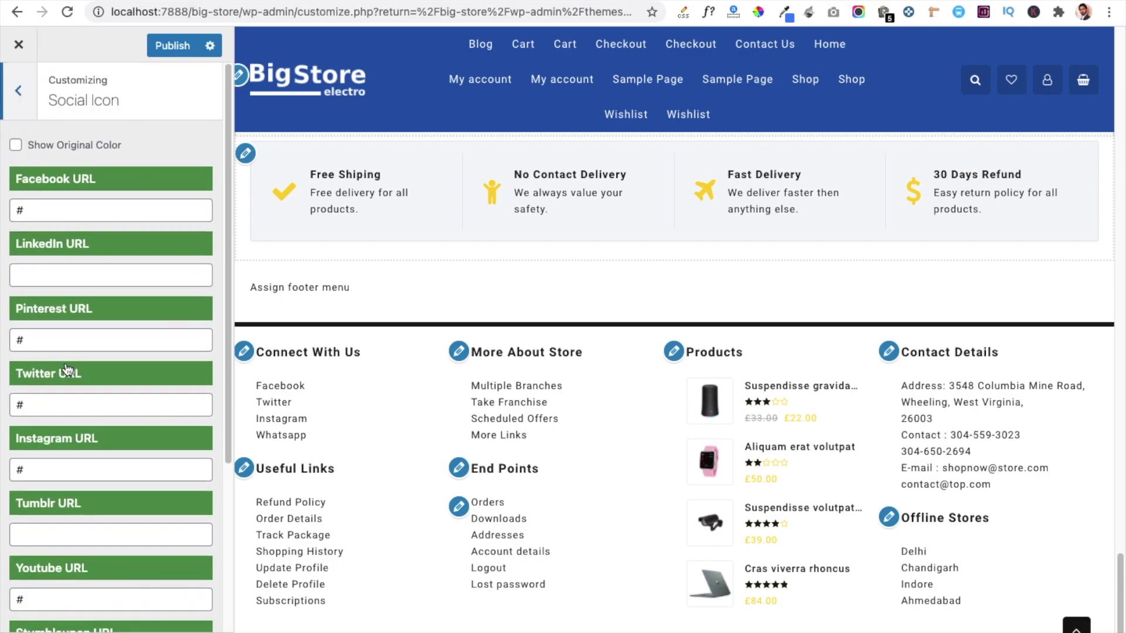
left_click(31, 107)
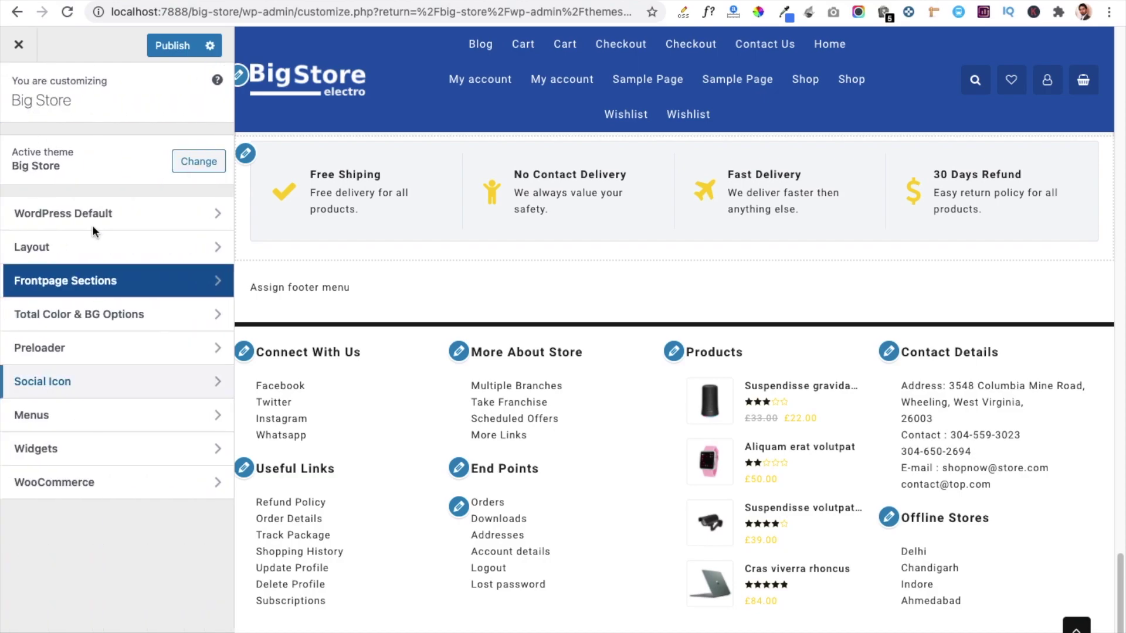
Leave the Customizer, discarding the unsaved changes, and open the list of all site pages.
left_click(19, 45)
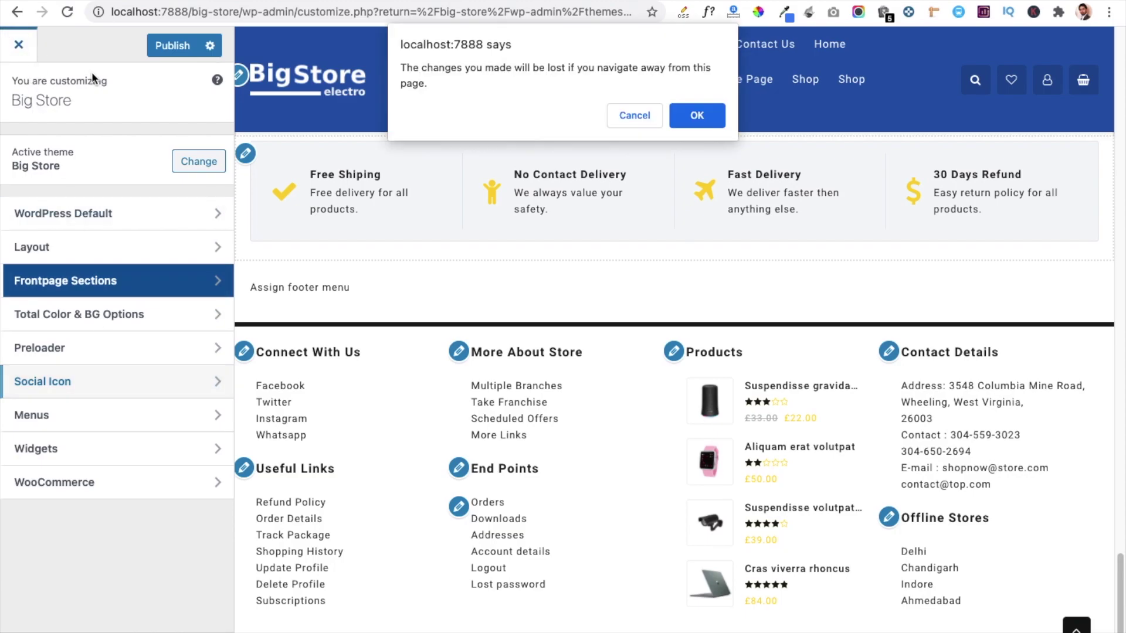
left_click(682, 119)
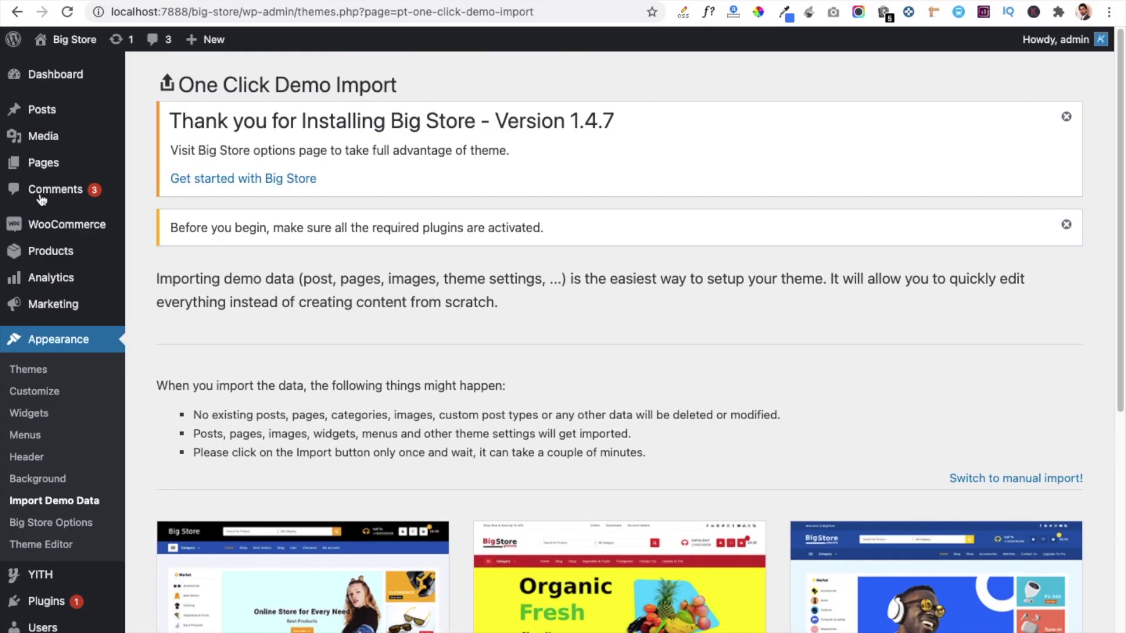
mouse_move(71, 176)
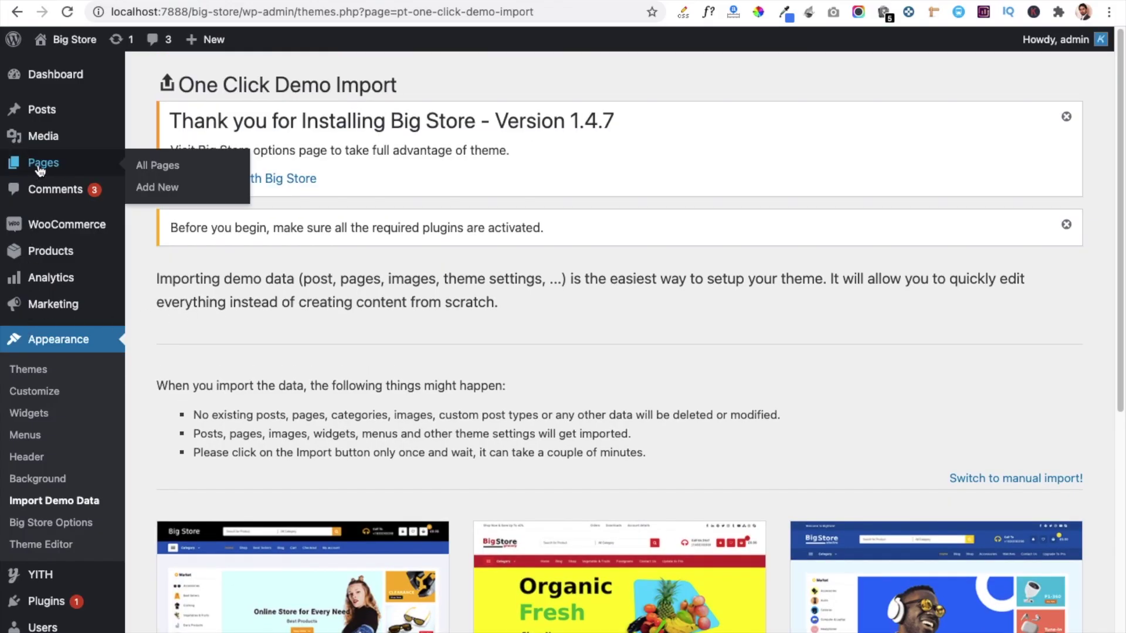
left_click(159, 170)
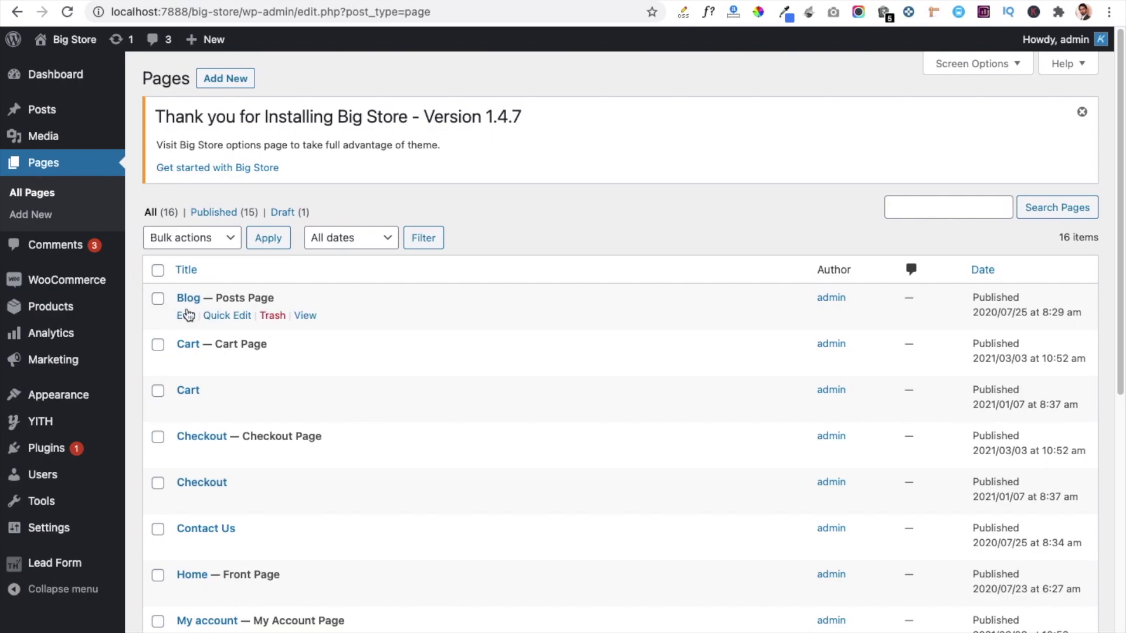
Look through the pages list, inspect the WooCommerce cart shortcode in the assigned Cart Page's editor, and return to all pages.
scroll(137, 329, "down", 1)
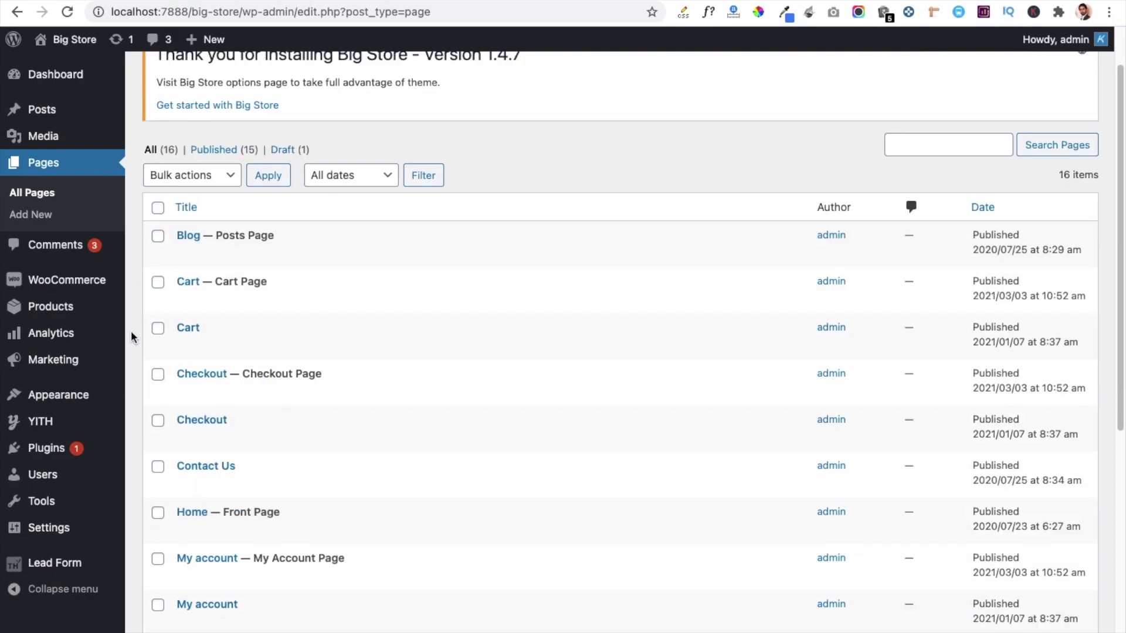
scroll(132, 330, "down", 1)
mouse_move(125, 350)
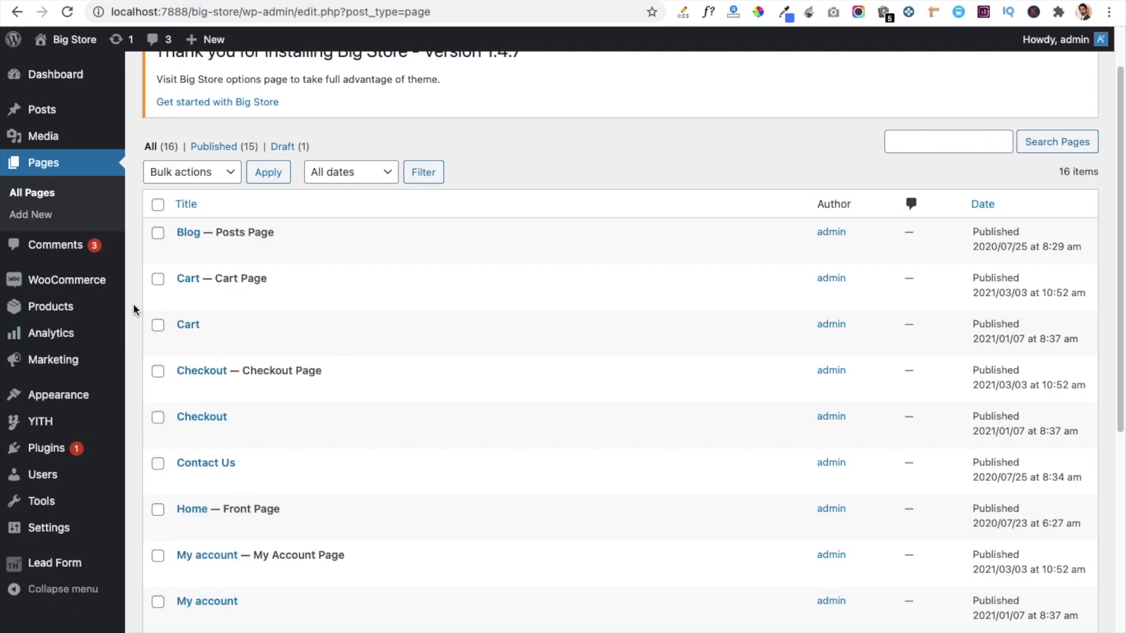
scroll(132, 303, "down", 1)
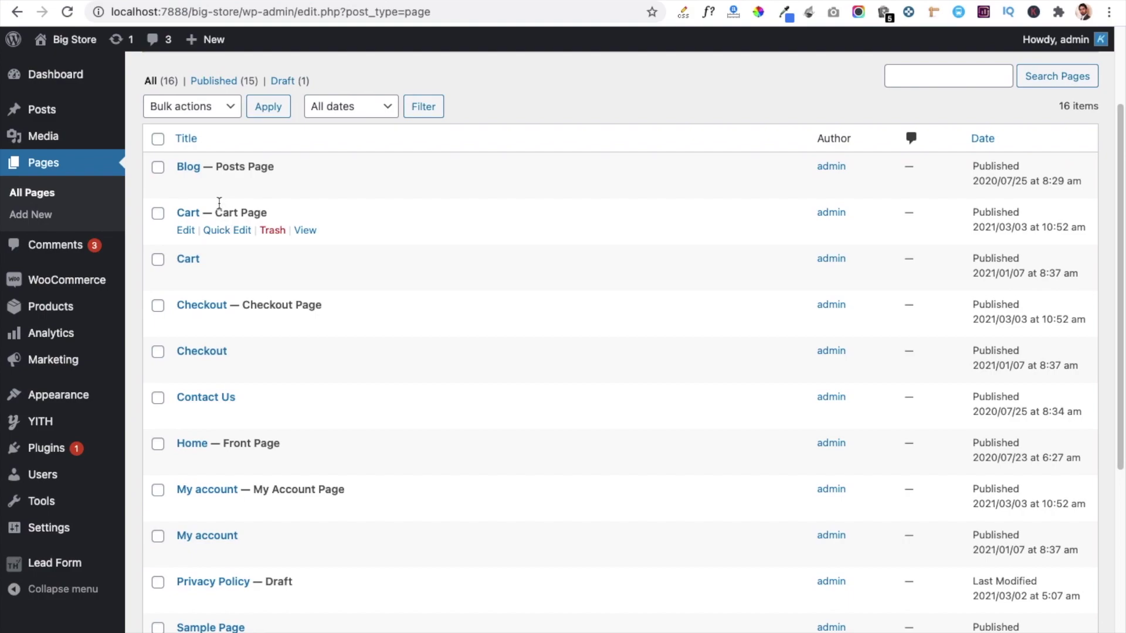
left_click(185, 231)
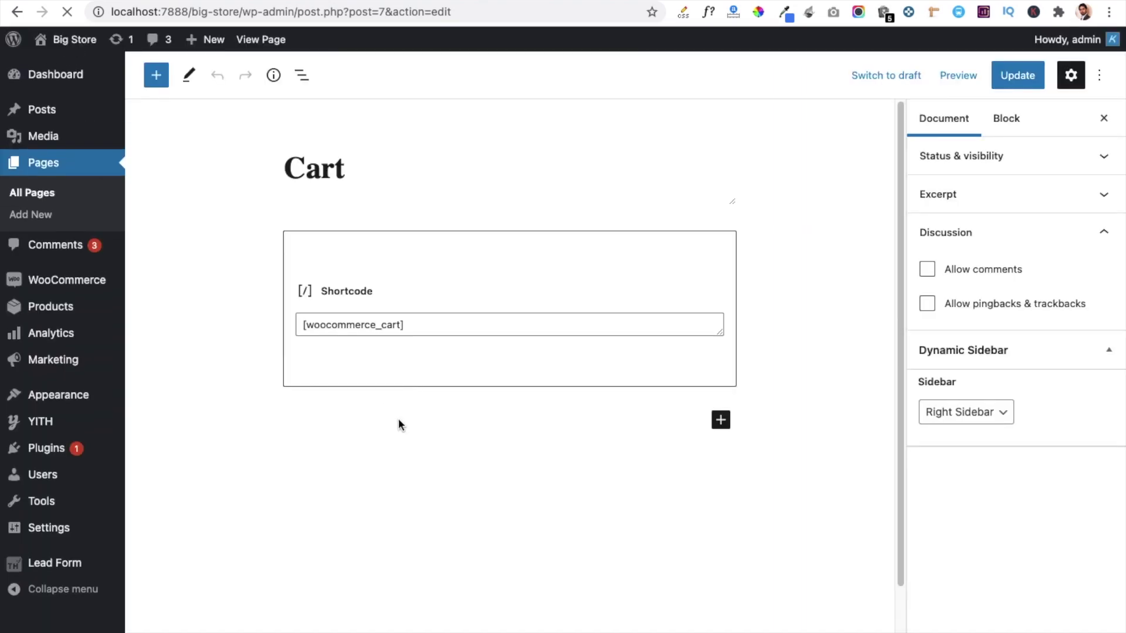
left_click_drag(303, 325, 411, 325)
left_click(428, 325)
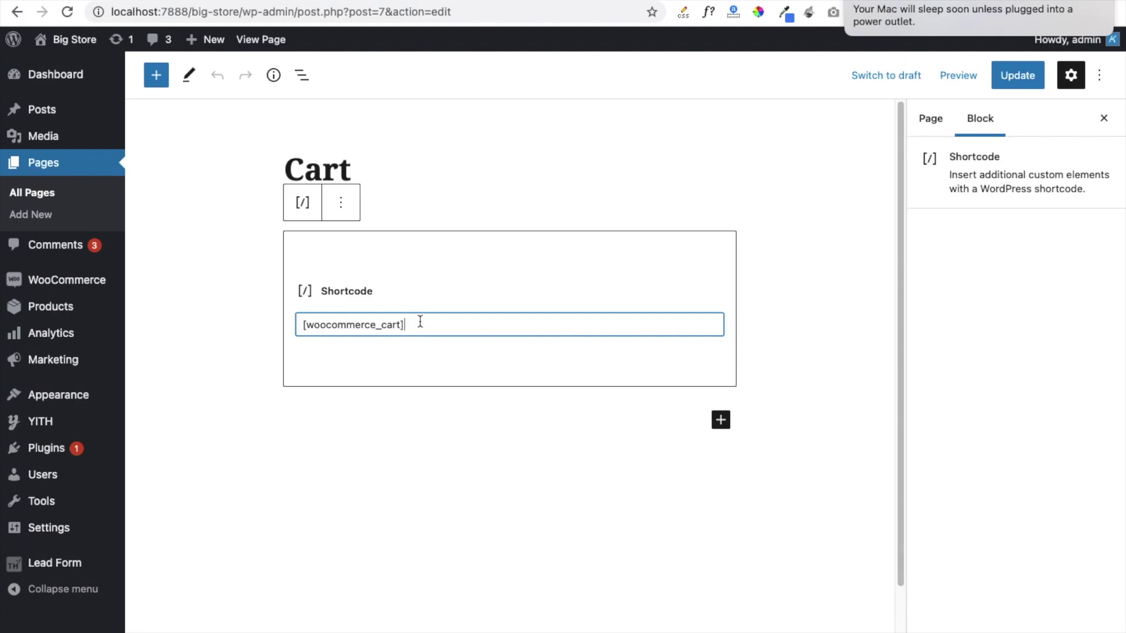
left_click(32, 192)
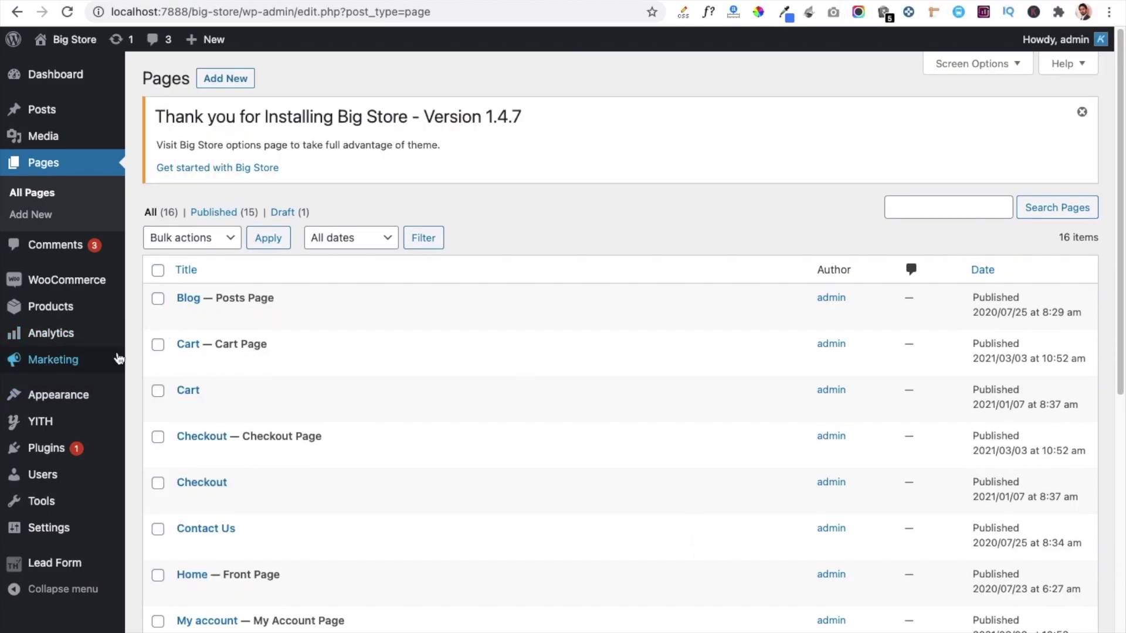
Start adding a new store product and name it "New product".
mouse_move(130, 362)
mouse_move(41, 310)
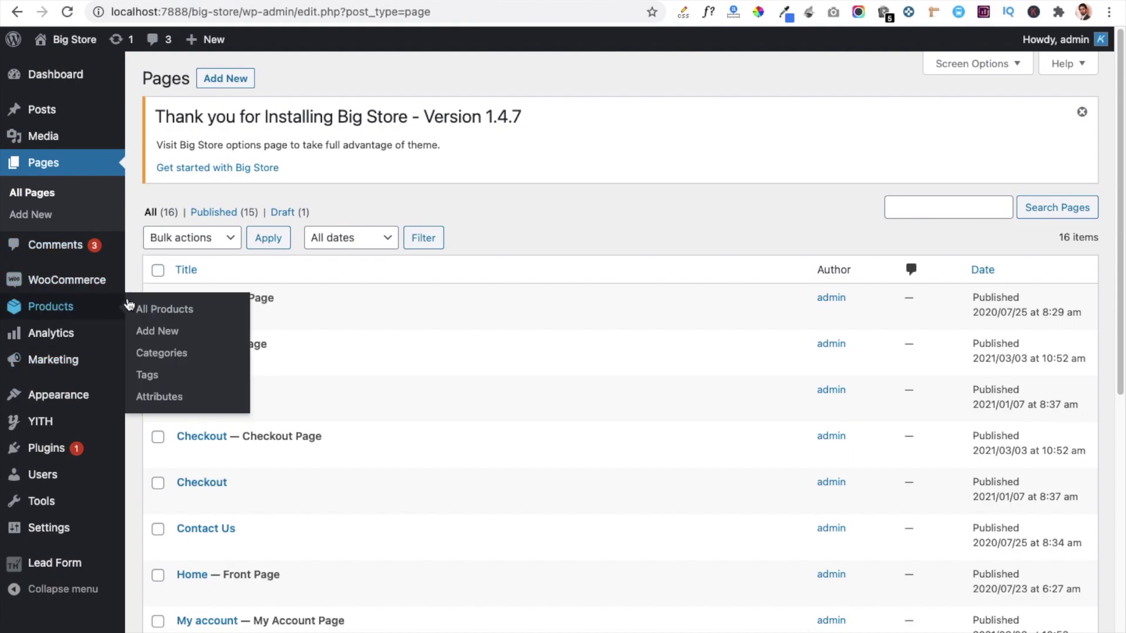
left_click(157, 330)
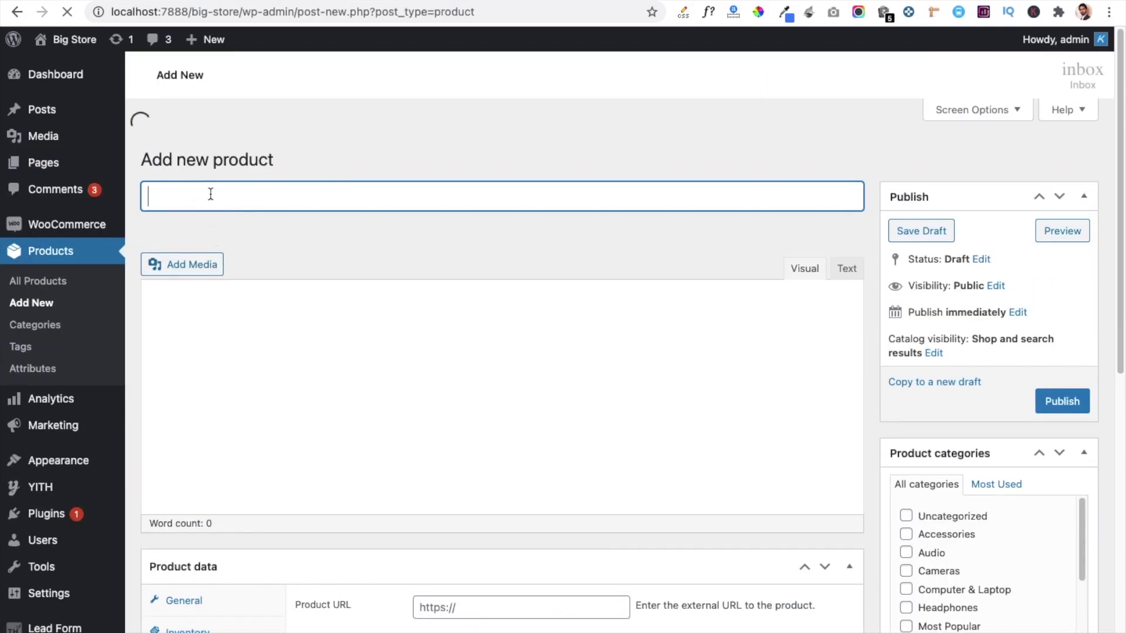
left_click(215, 196)
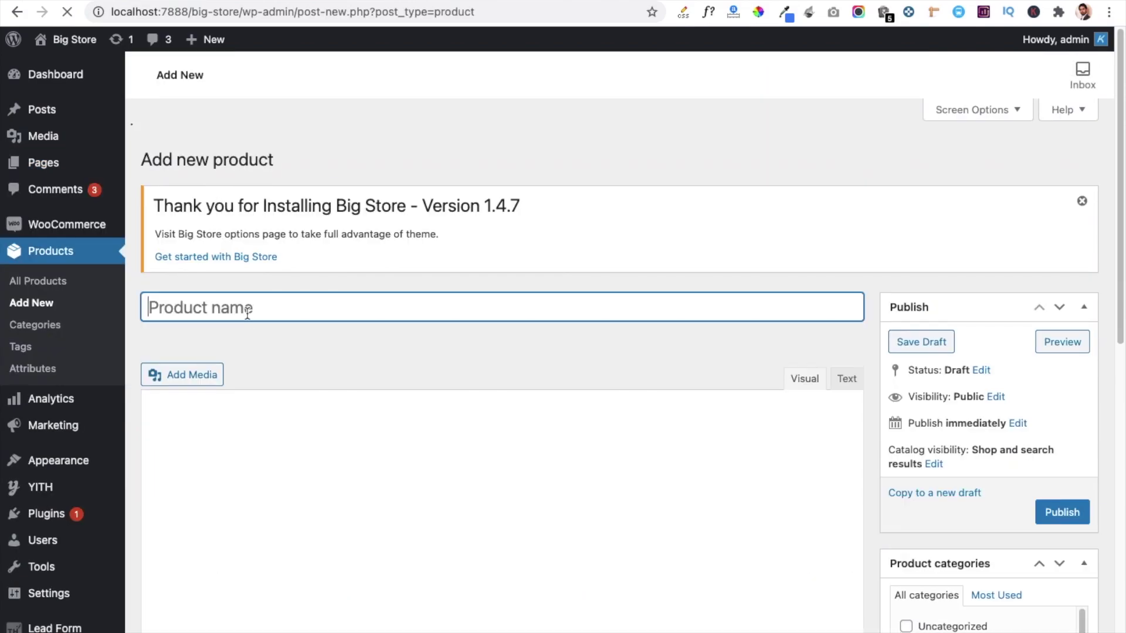
type("Ne")
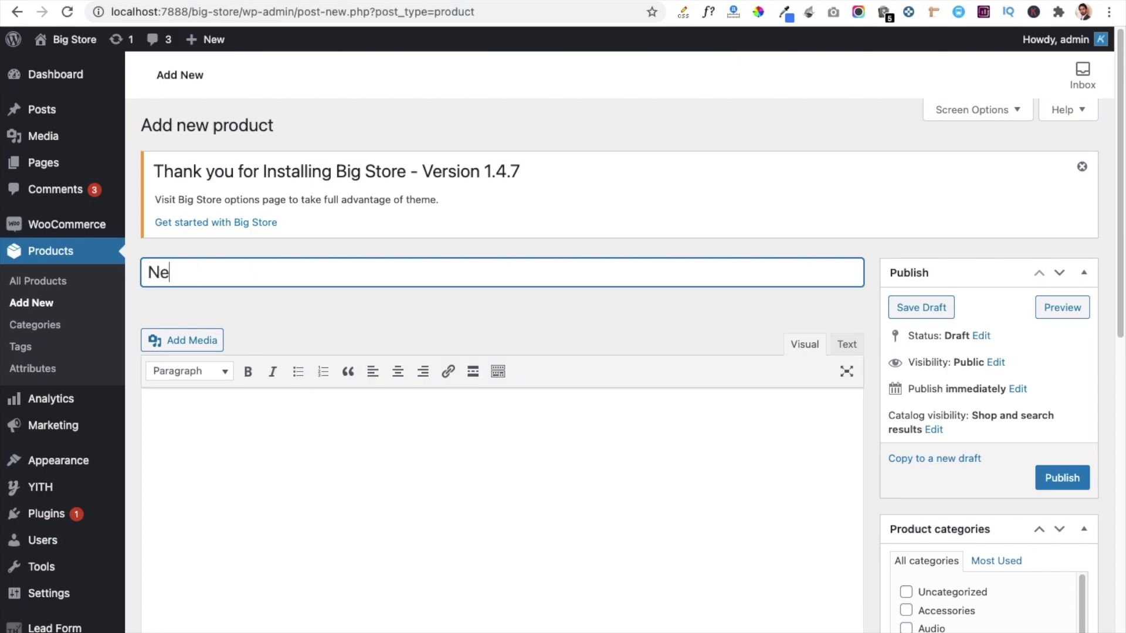
type("w product")
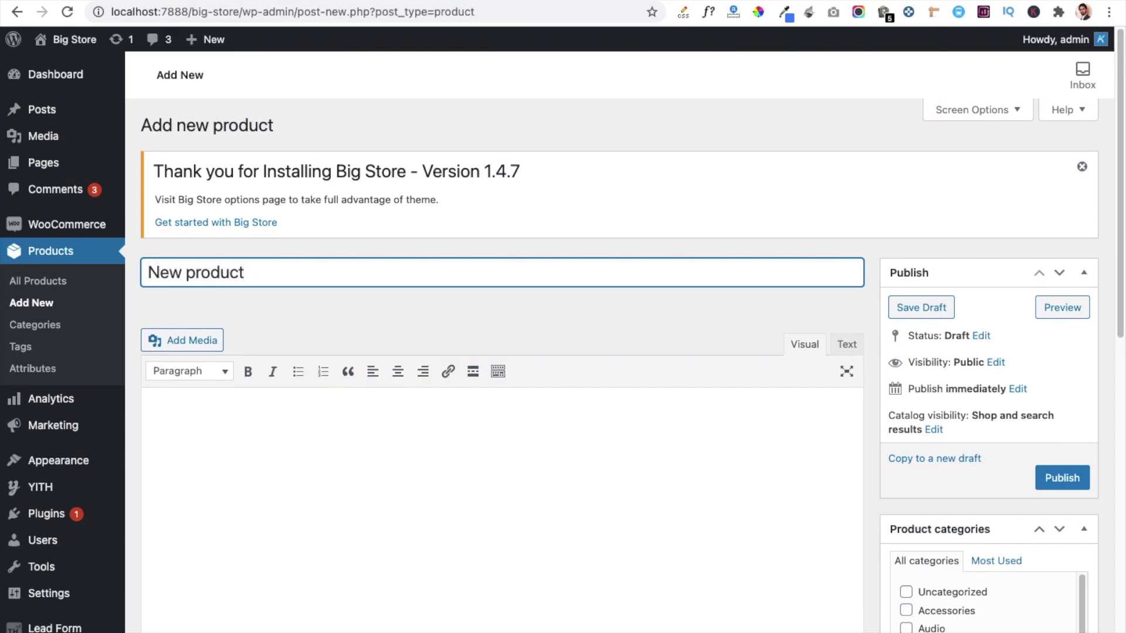
Enter "Main description of products" as the new product's main description.
left_click(278, 417)
scroll(276, 410, "down", 5)
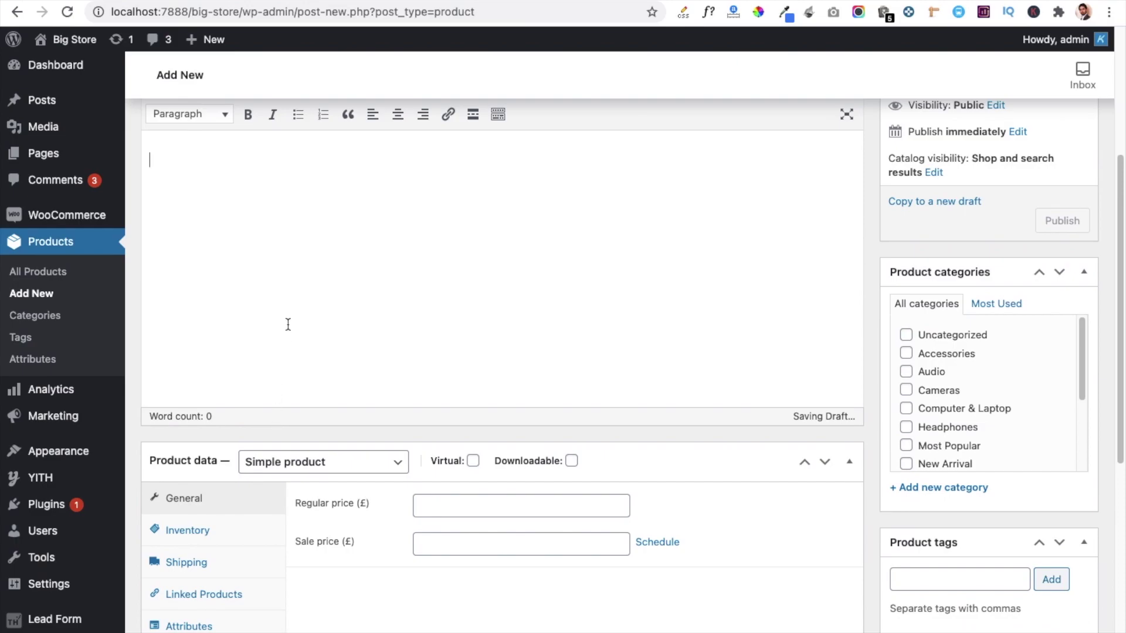
scroll(294, 327, "down", 8)
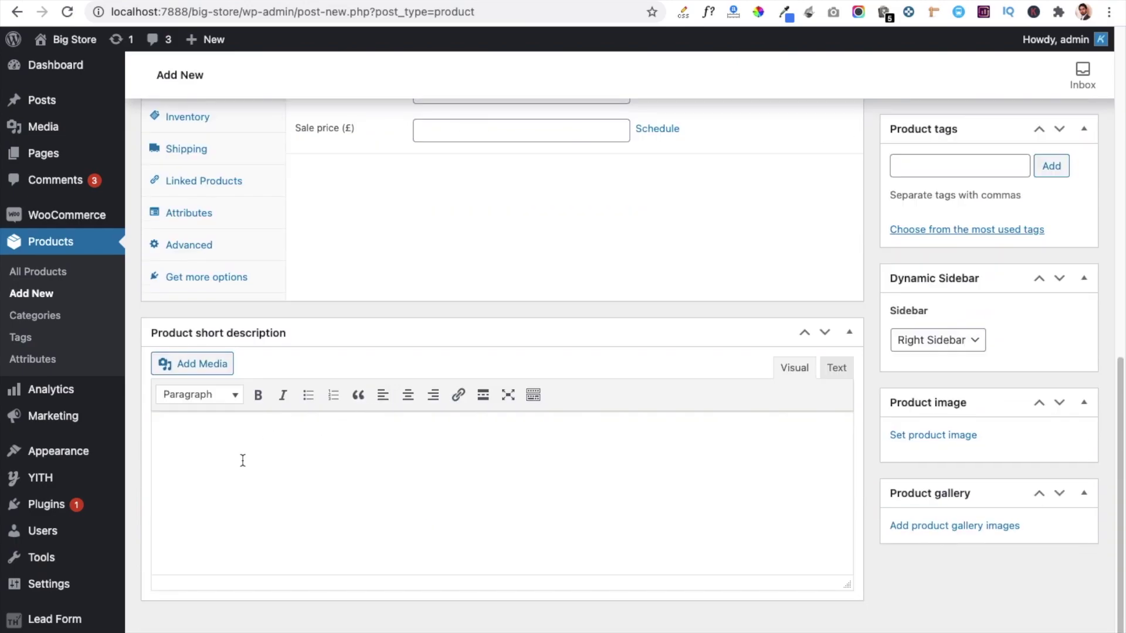
left_click(231, 456)
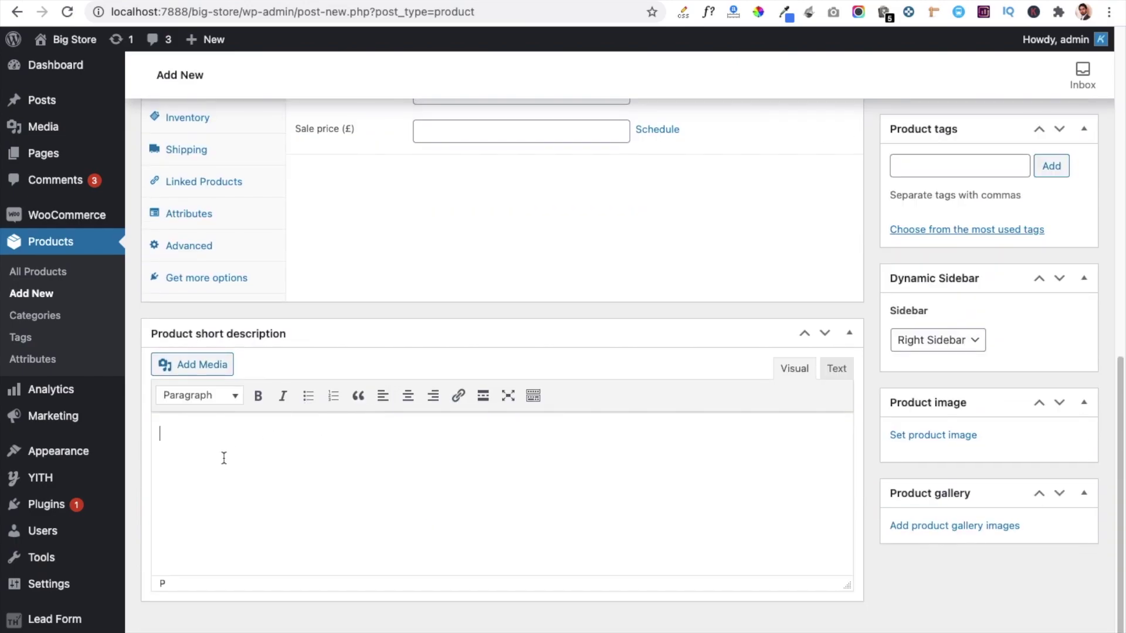
scroll(224, 458, "up", 12)
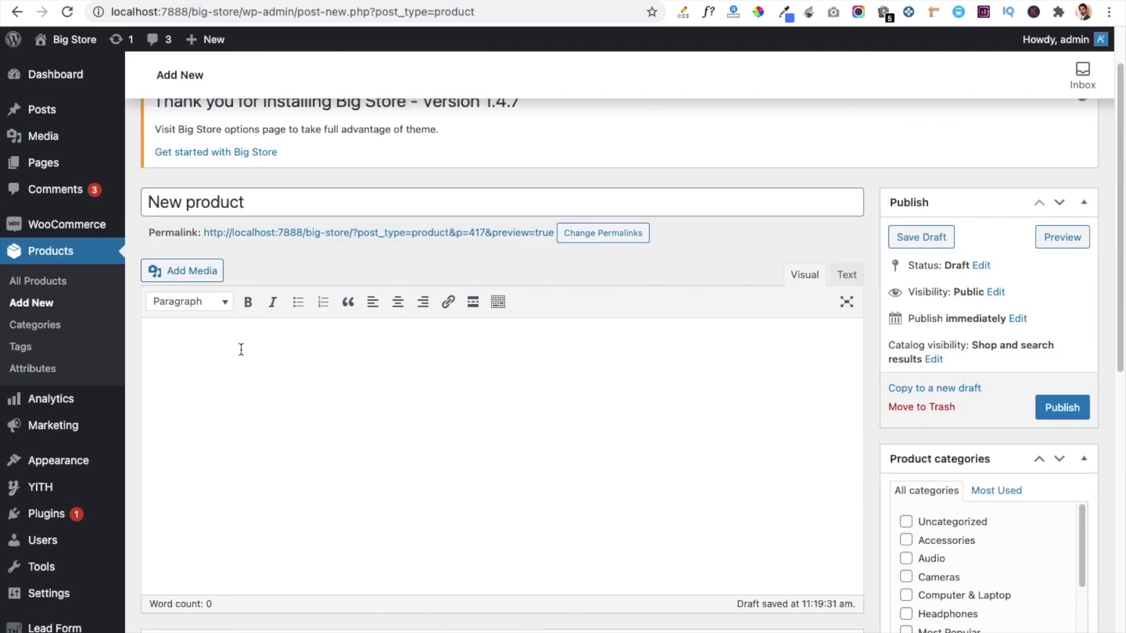
left_click(247, 357)
type("Main description of products")
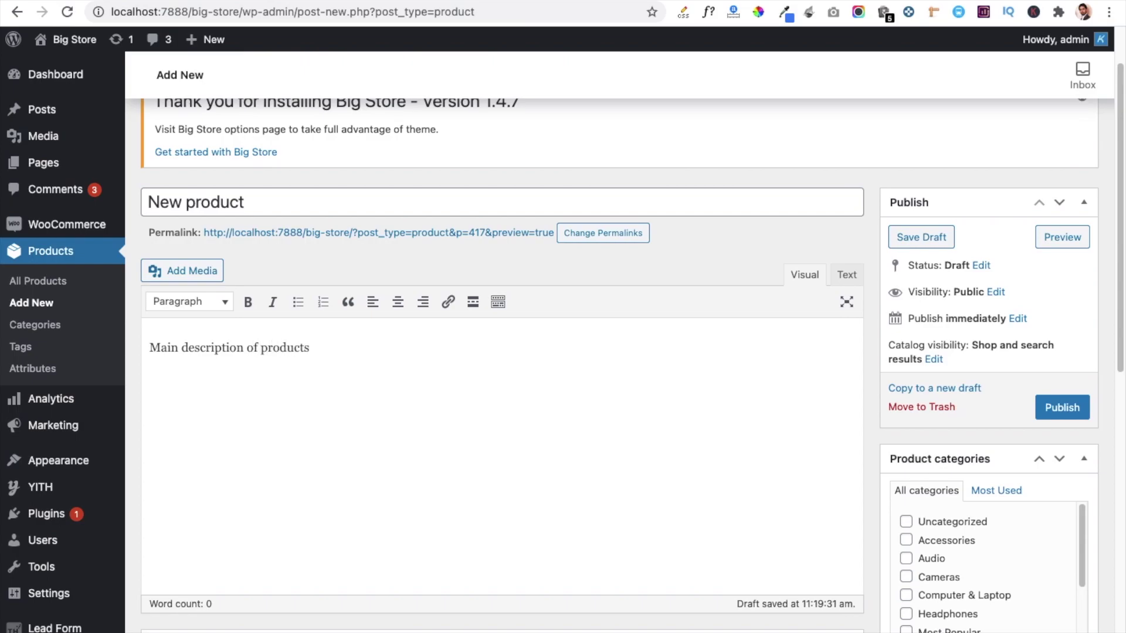
Enter "Short description of product" as the product's short description.
scroll(282, 505, "down", 10)
left_click(300, 505)
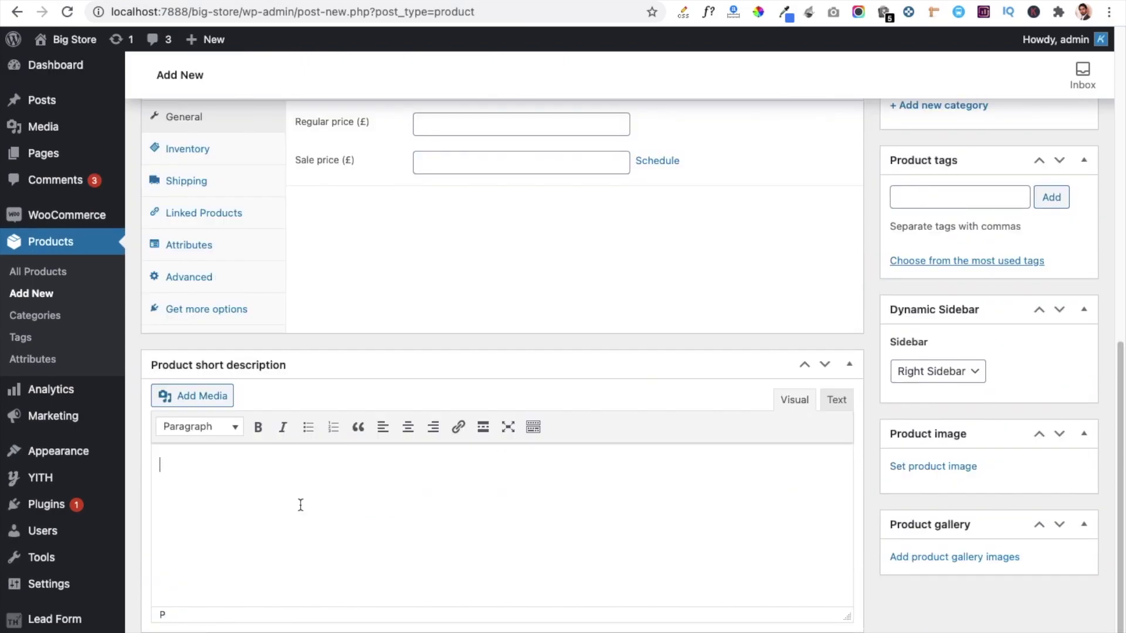
type("Short description of product")
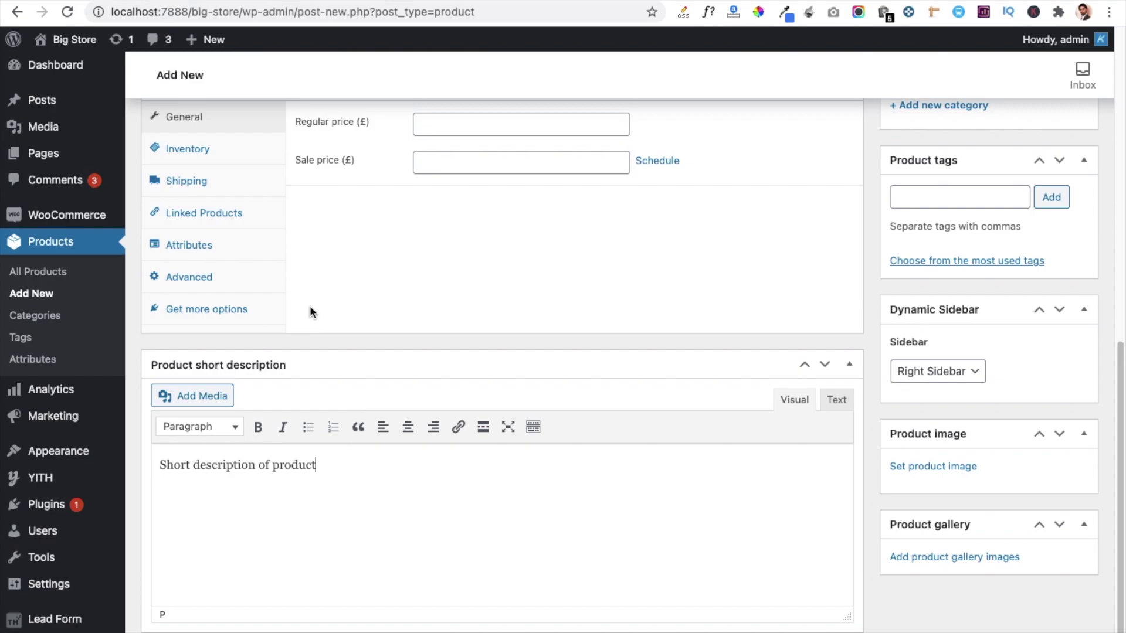
Set the product's regular price to £100 and its sale price to £95.
scroll(359, 267, "up", 3)
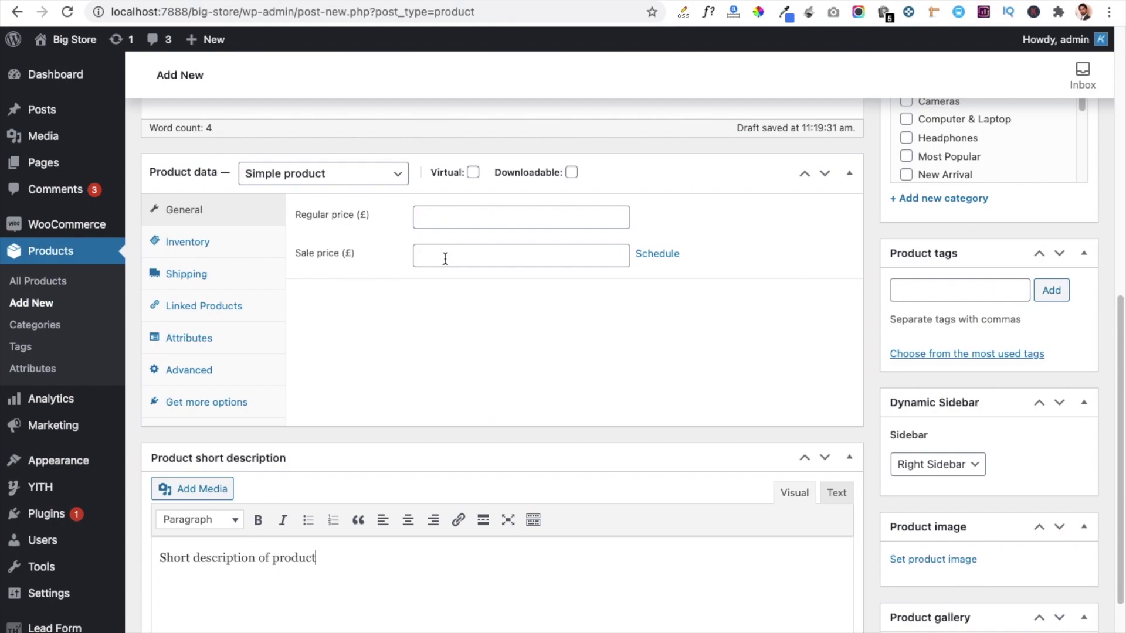
left_click(452, 220)
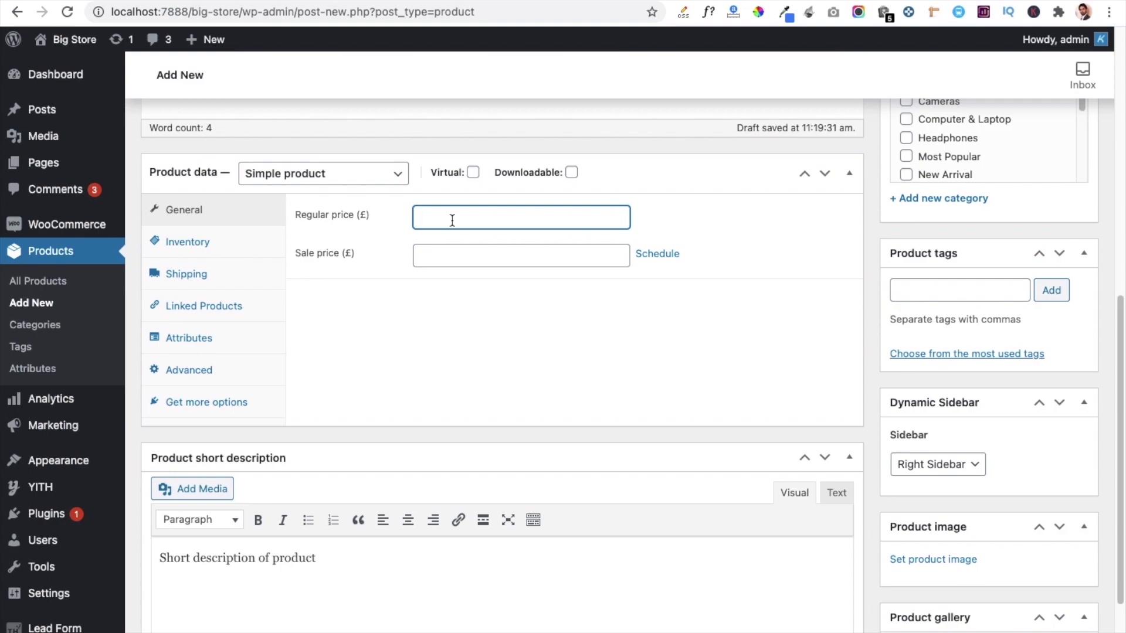
type("100")
left_click(438, 256)
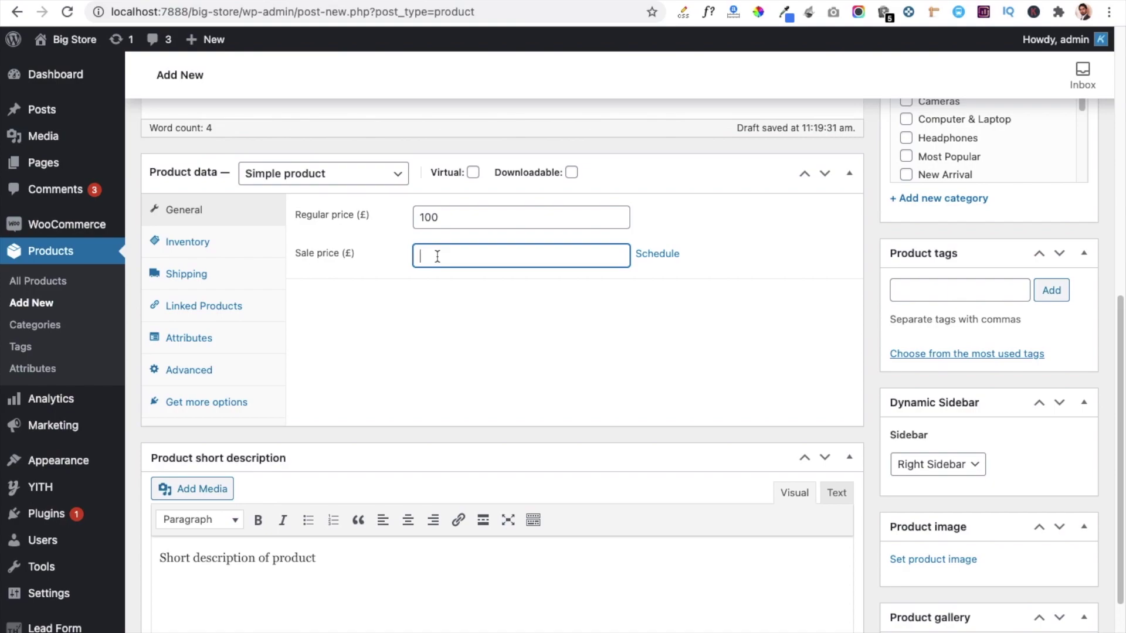
type("95")
Assign the product to the Cameras category and set the vintage camera picture p2-1.jpg from the media library as its product image.
scroll(862, 271, "up", 5)
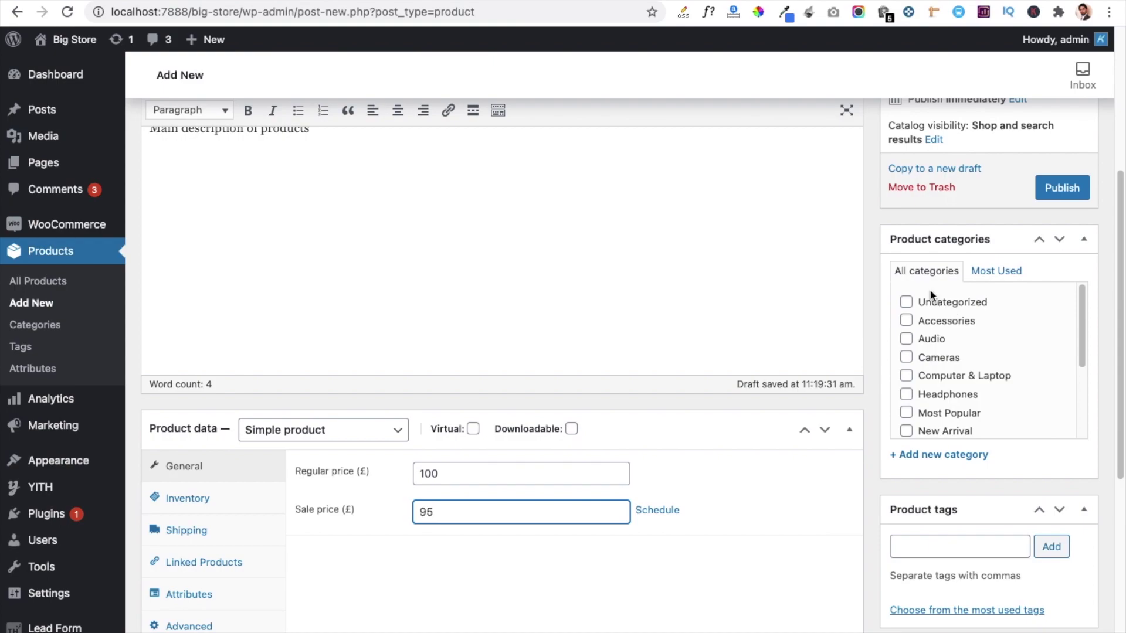
left_click(905, 358)
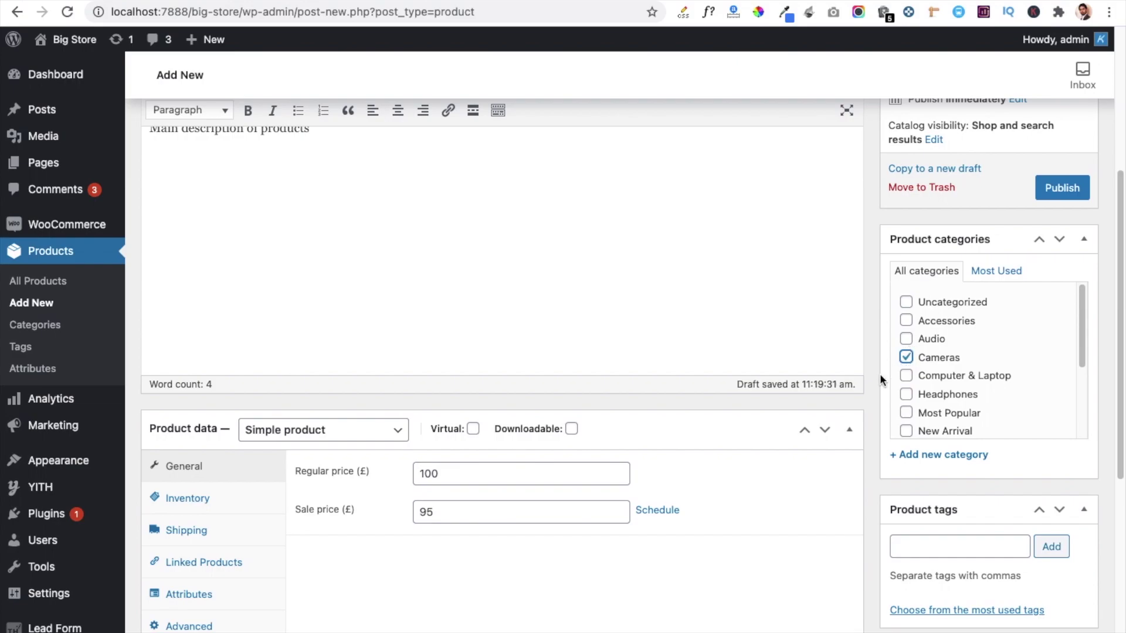
scroll(873, 384, "down", 5)
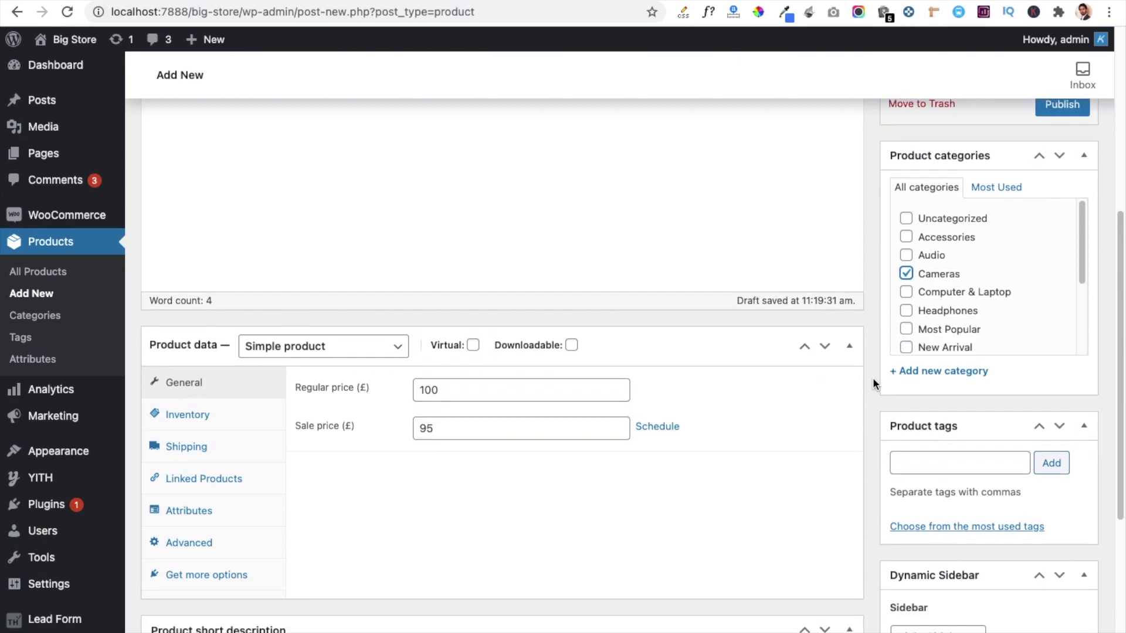
scroll(874, 384, "down", 7)
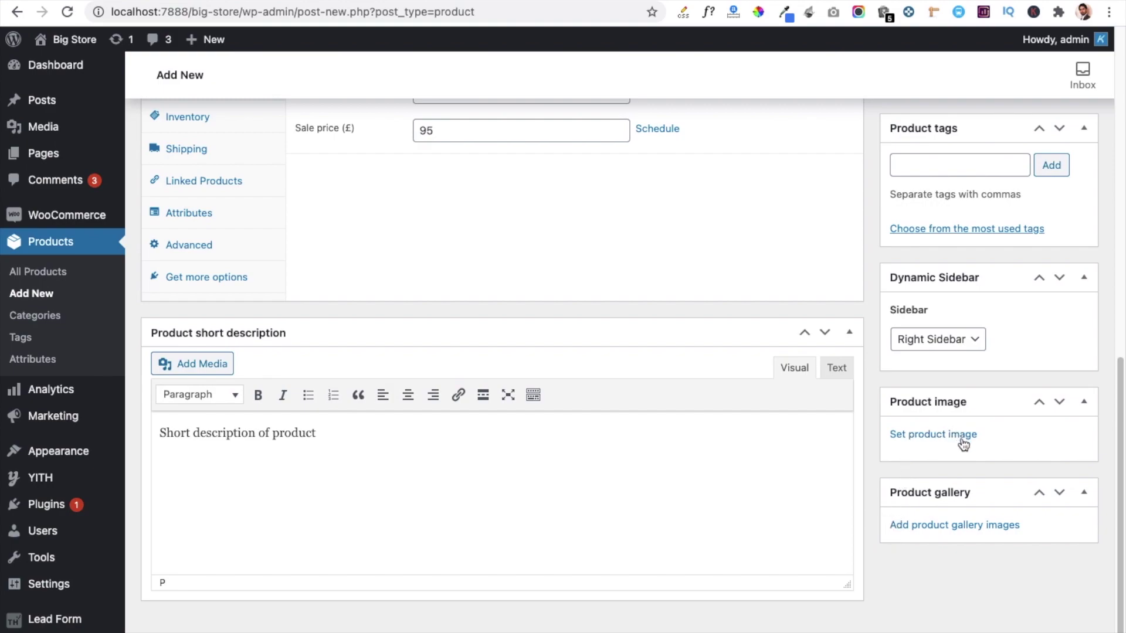
left_click(910, 435)
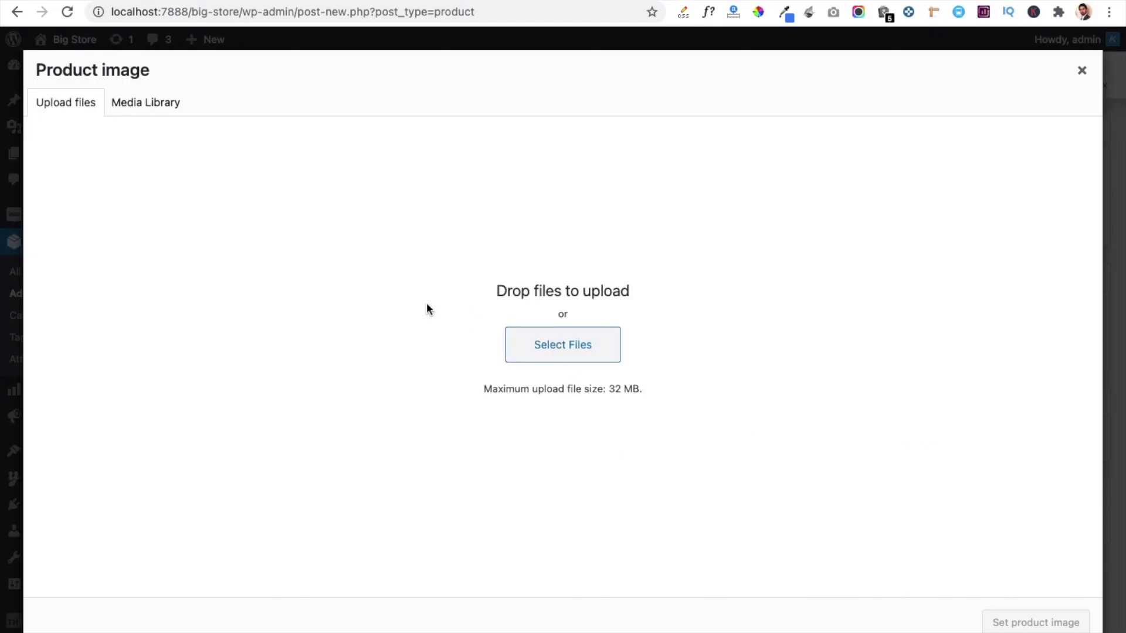
left_click(136, 106)
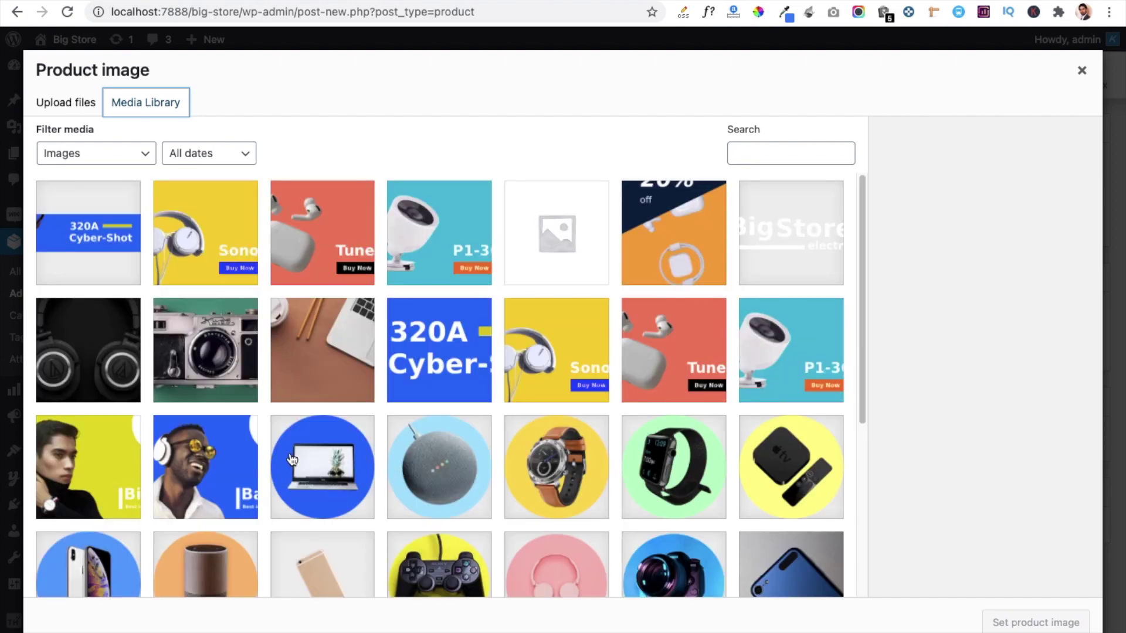
left_click(215, 367)
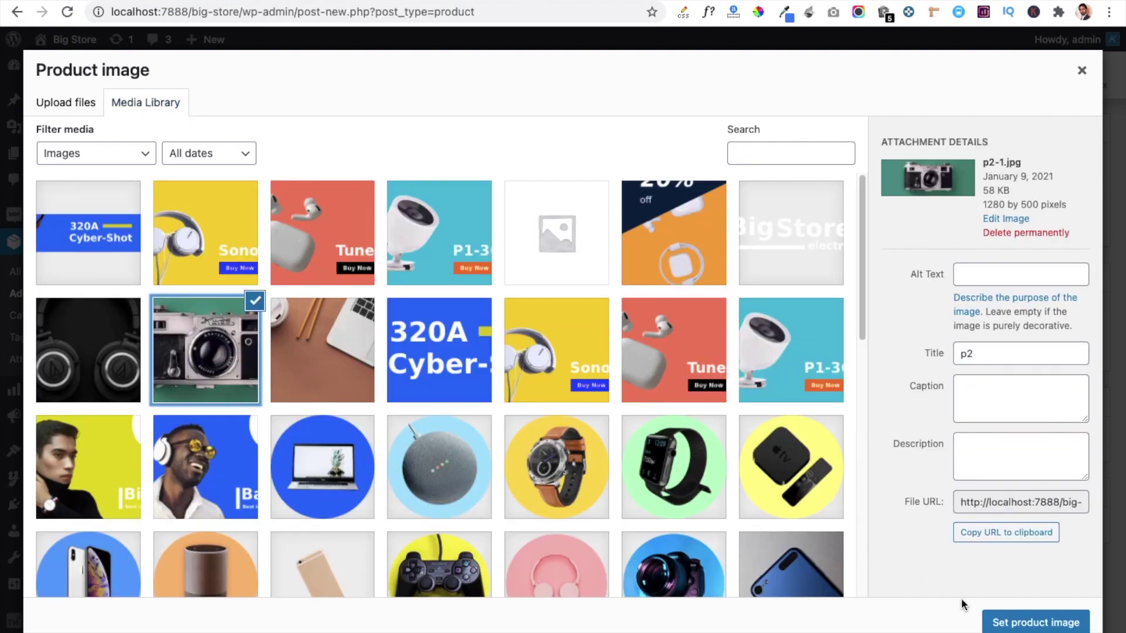
left_click(1004, 624)
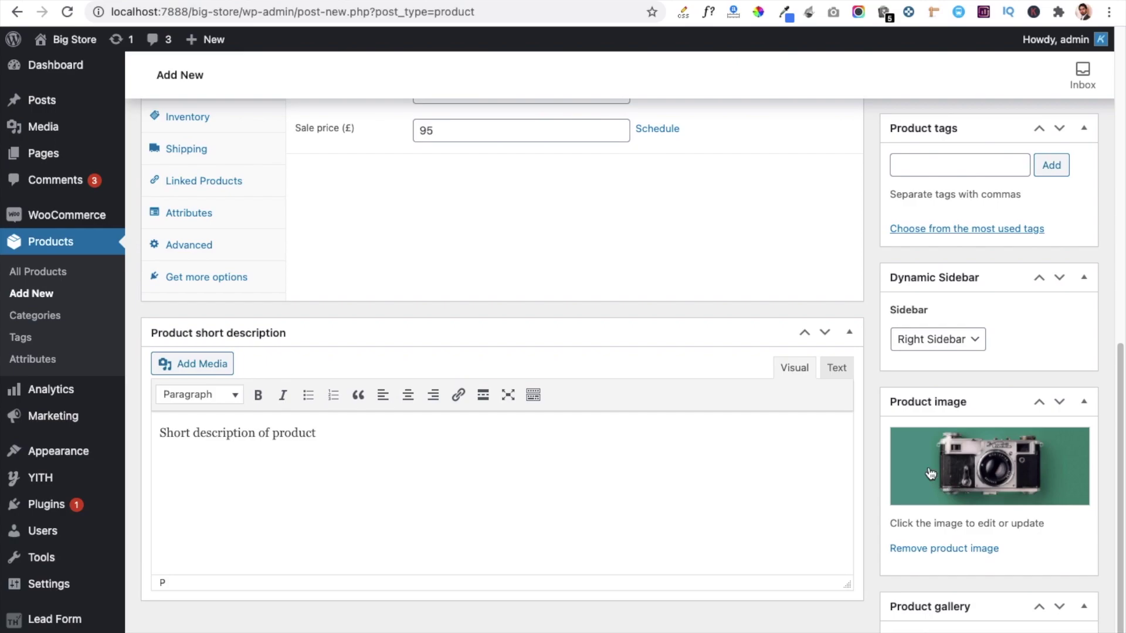
Publish the new product.
scroll(874, 423, "up", 1)
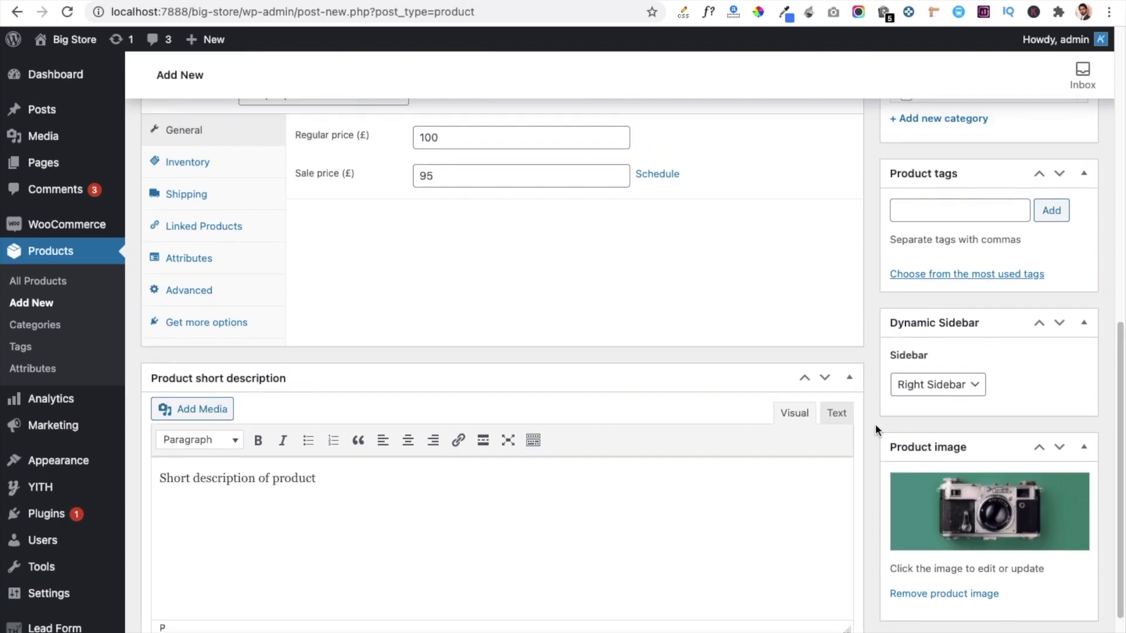
scroll(875, 423, "up", 10)
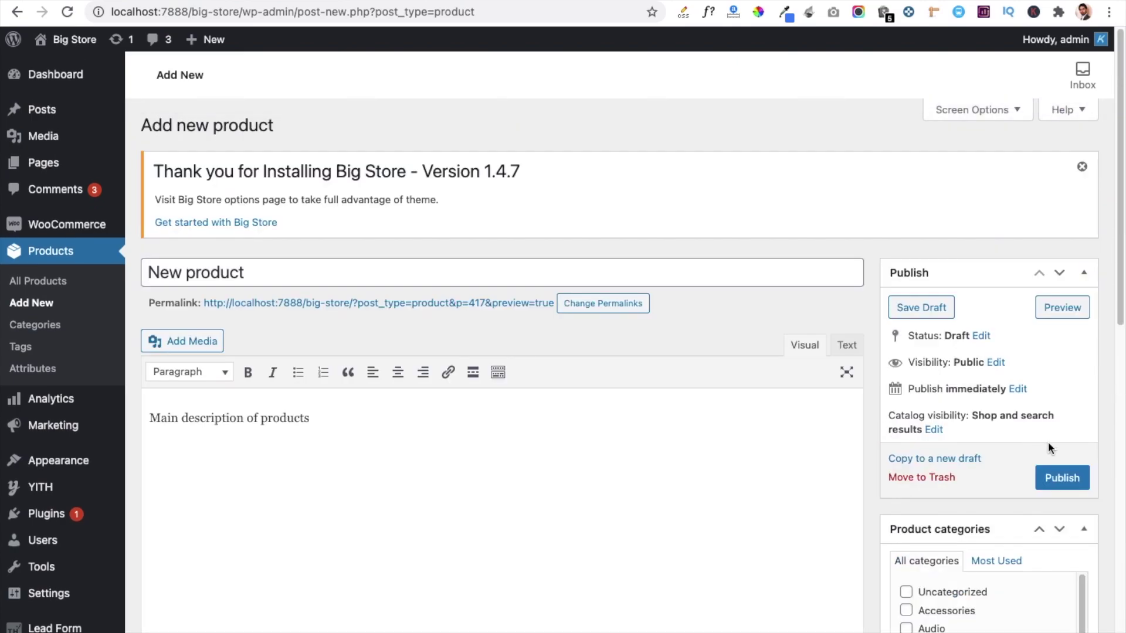
left_click(1062, 483)
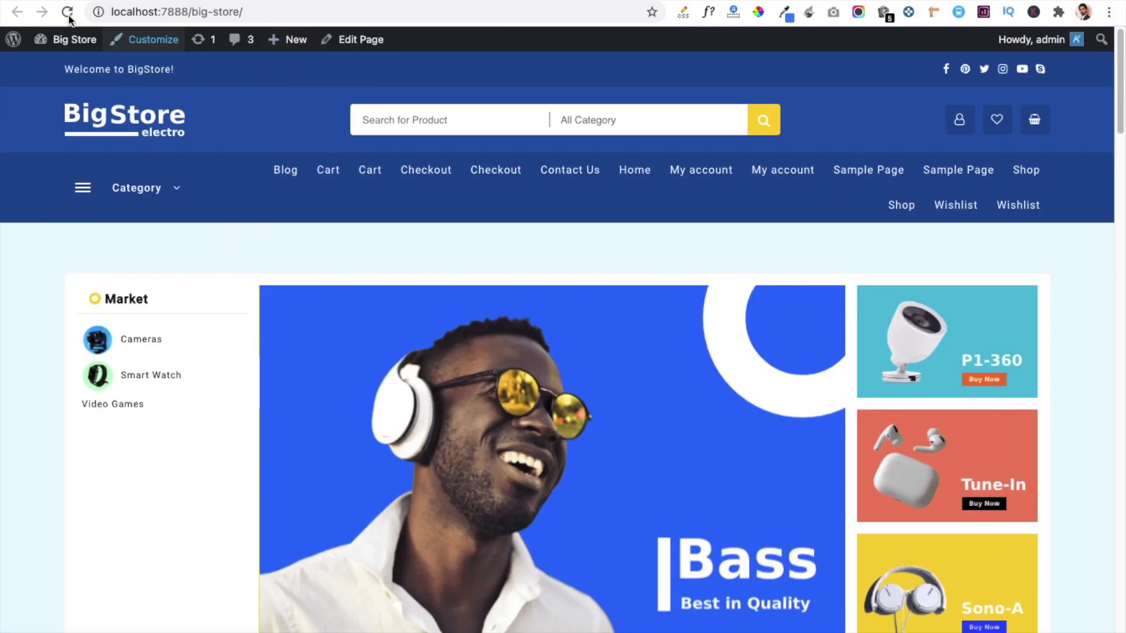
Reload the storefront home page, show the Cameras products under Latest Tech, and open the page of "New product".
left_click(68, 14)
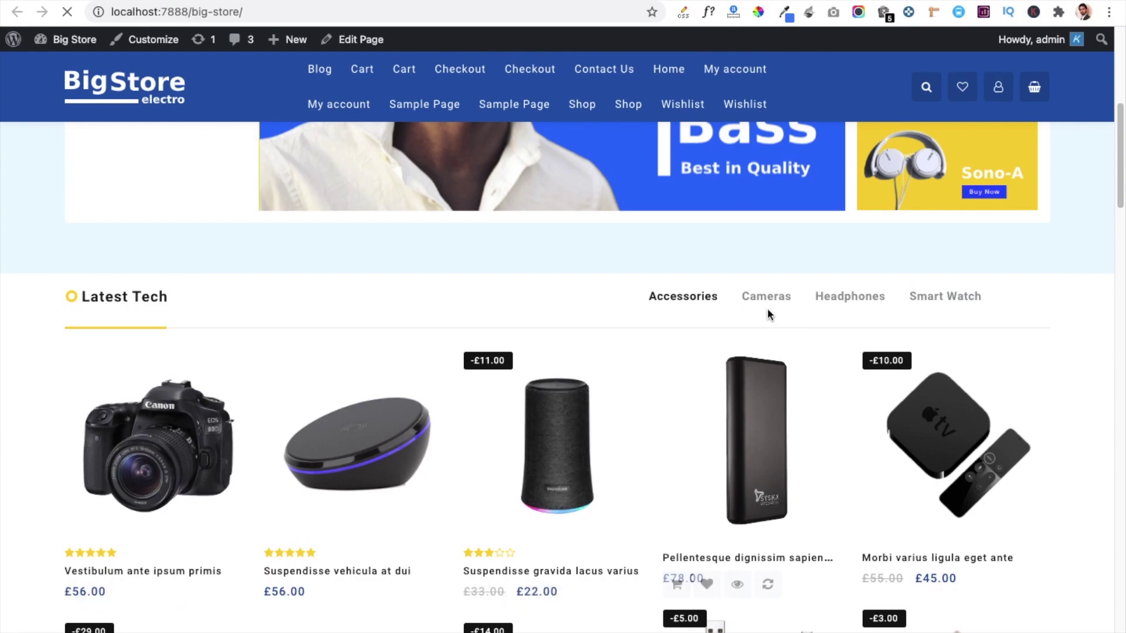
left_click(765, 304)
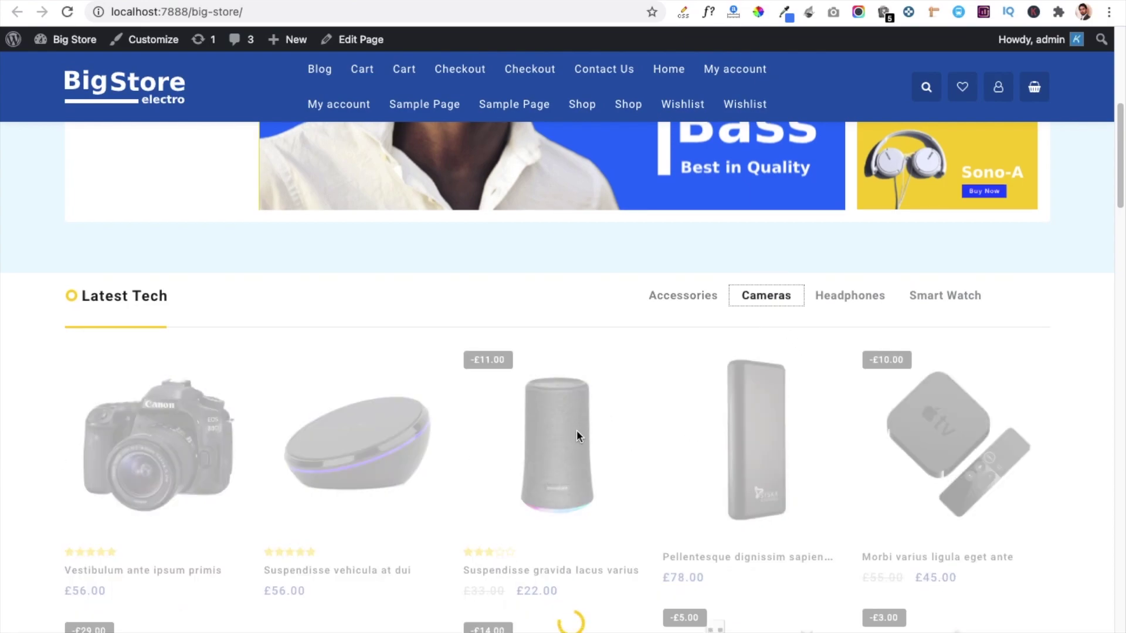
scroll(548, 440, "down", 1)
scroll(548, 441, "down", 3)
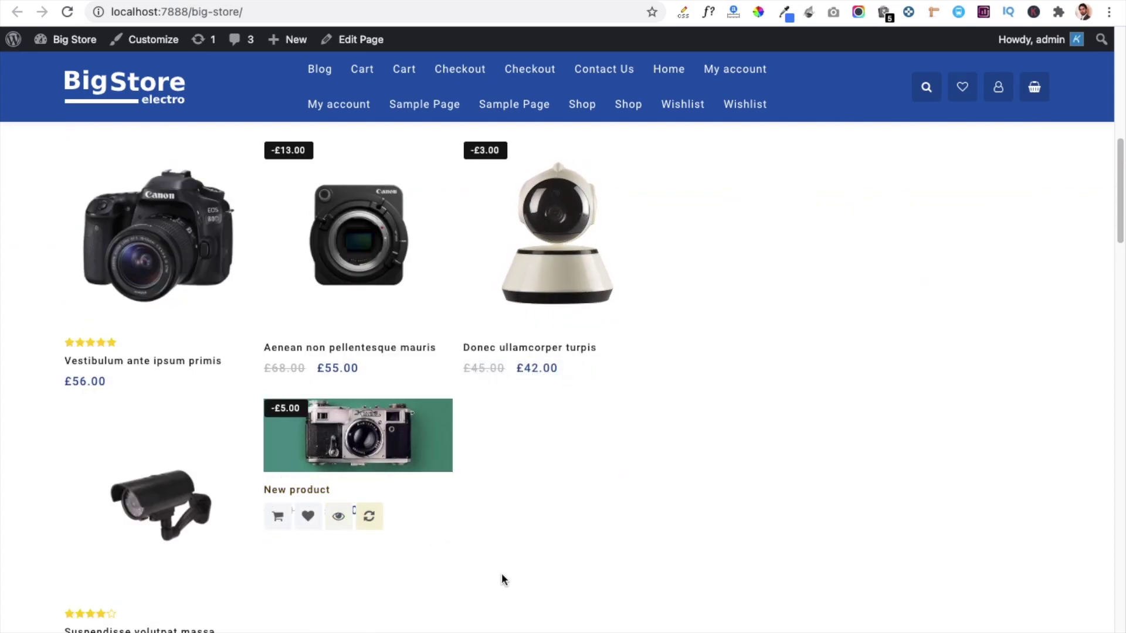
left_click(308, 498)
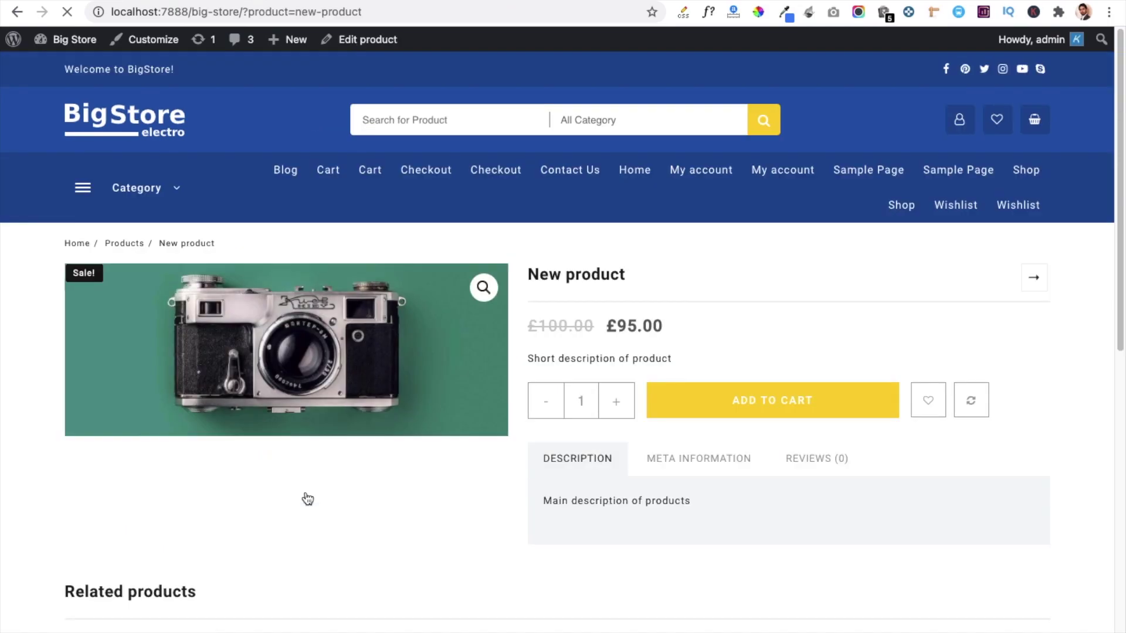
Check the main and short descriptions on the product's store page, and go back from it.
left_click_drag(544, 503, 693, 505)
scroll(508, 503, "down", 3)
scroll(509, 503, "up", 3)
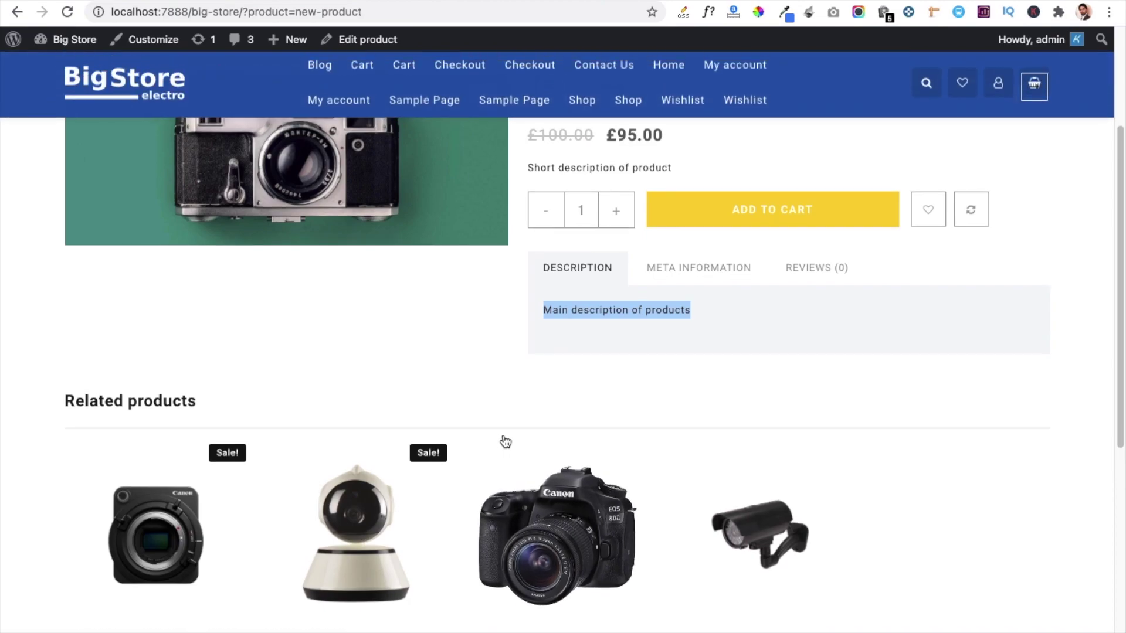
left_click_drag(529, 232, 680, 247)
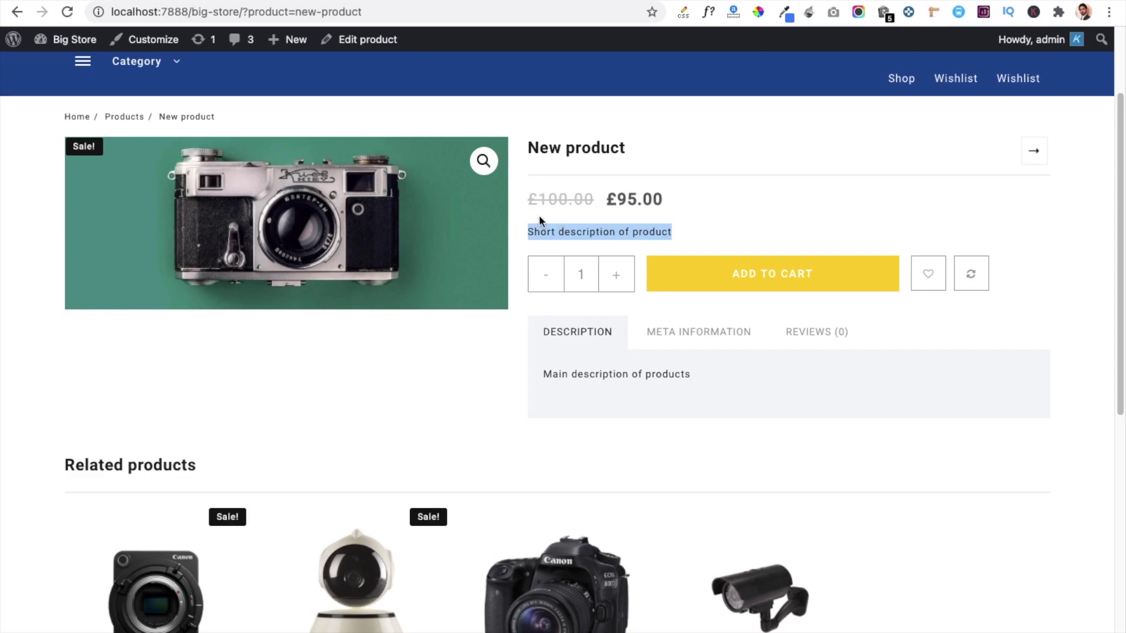
left_click(17, 13)
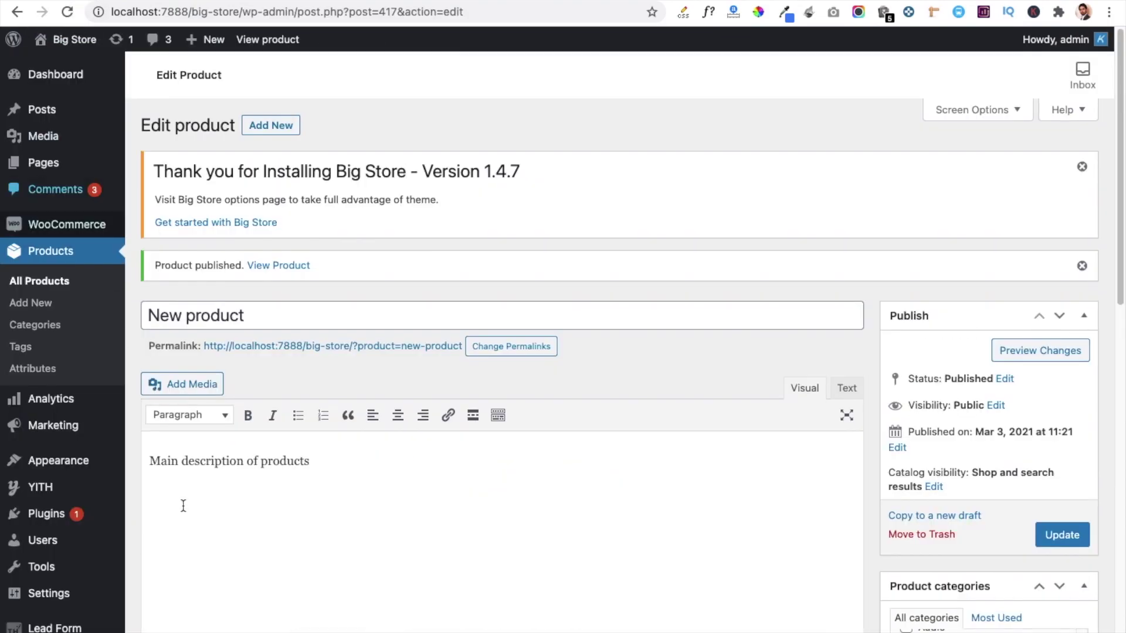
Open the WooCommerce general settings in the admin area and review the store address, selling and shipping location options.
mouse_move(76, 229)
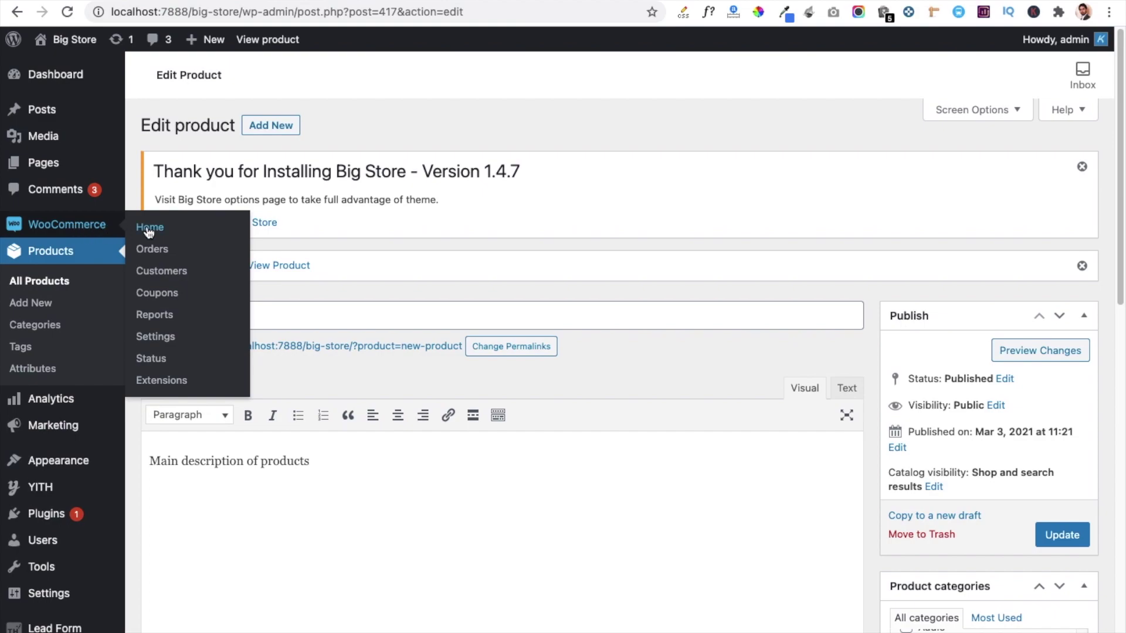
left_click(160, 341)
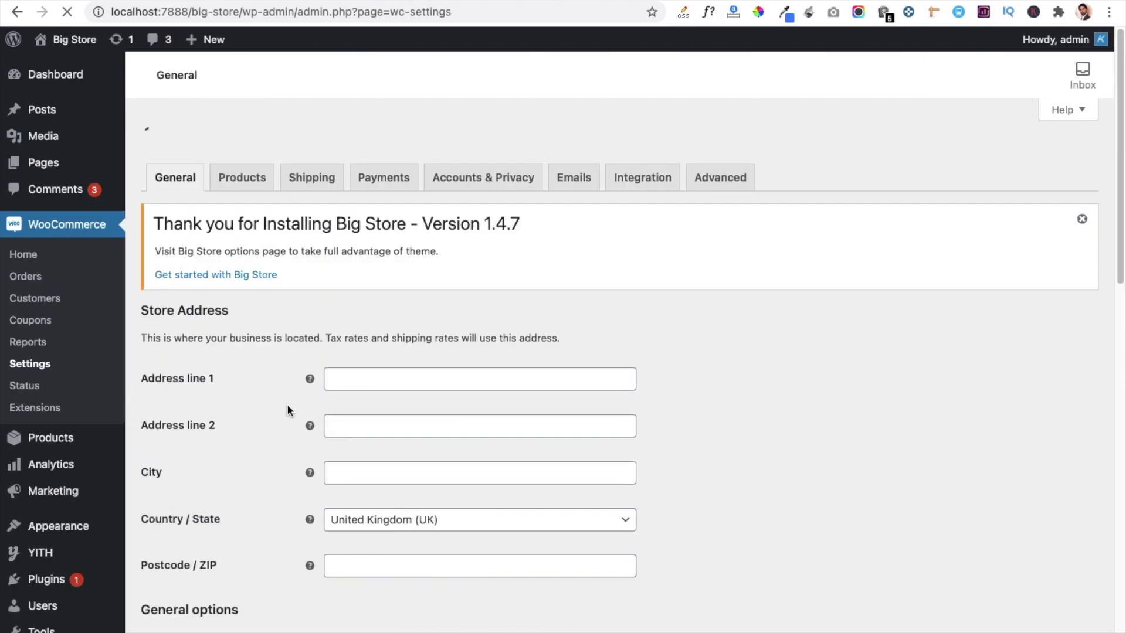
scroll(286, 432, "down", 3)
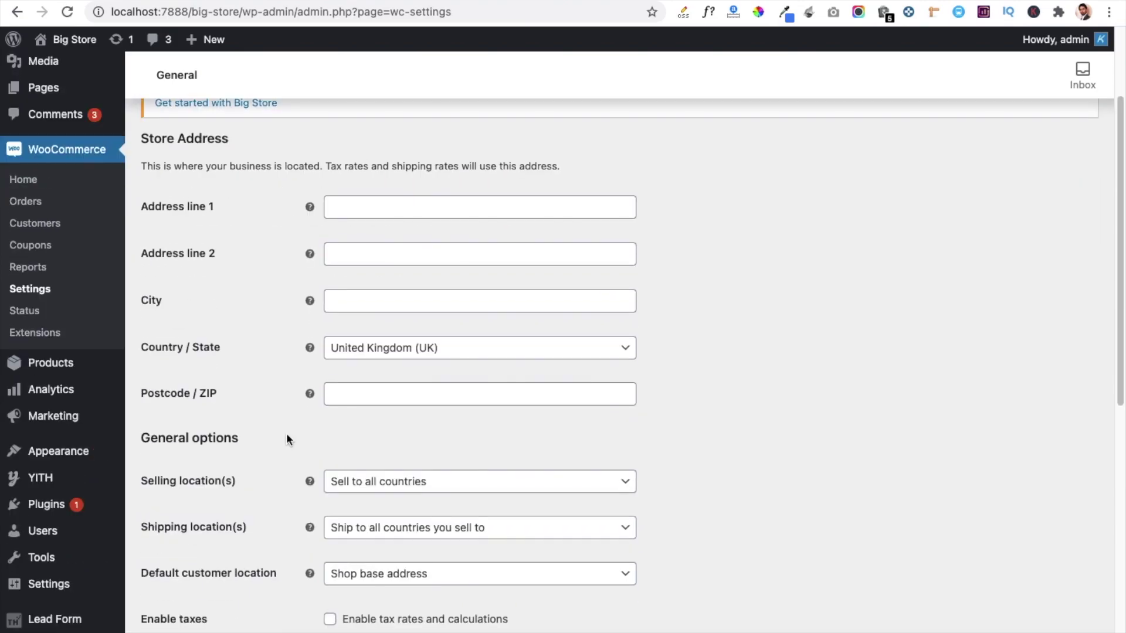
scroll(286, 432, "down", 1)
scroll(286, 434, "down", 1)
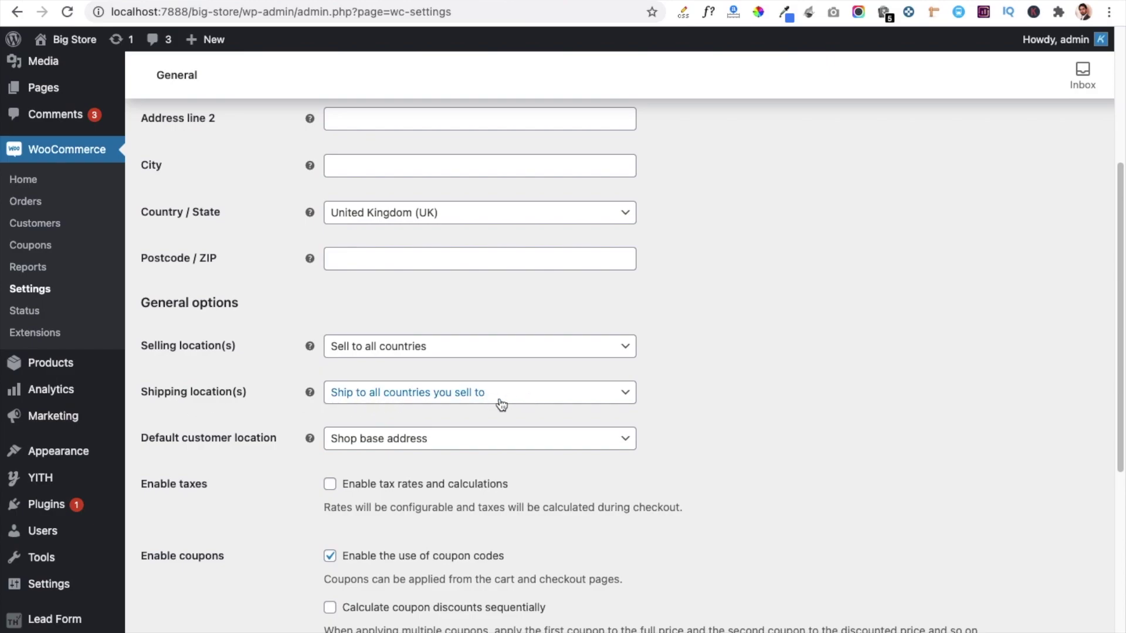
Set the store currency to United States (US) dollar ($) and look through the currency position choices without changing them.
scroll(246, 485, "down", 7)
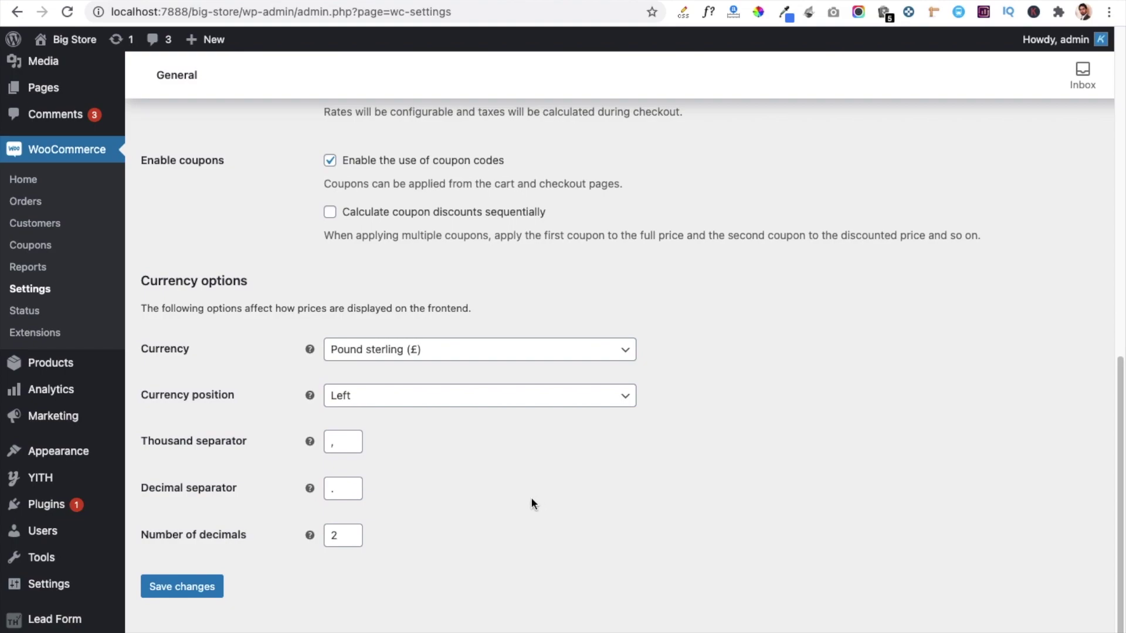
left_click_drag(142, 281, 260, 310)
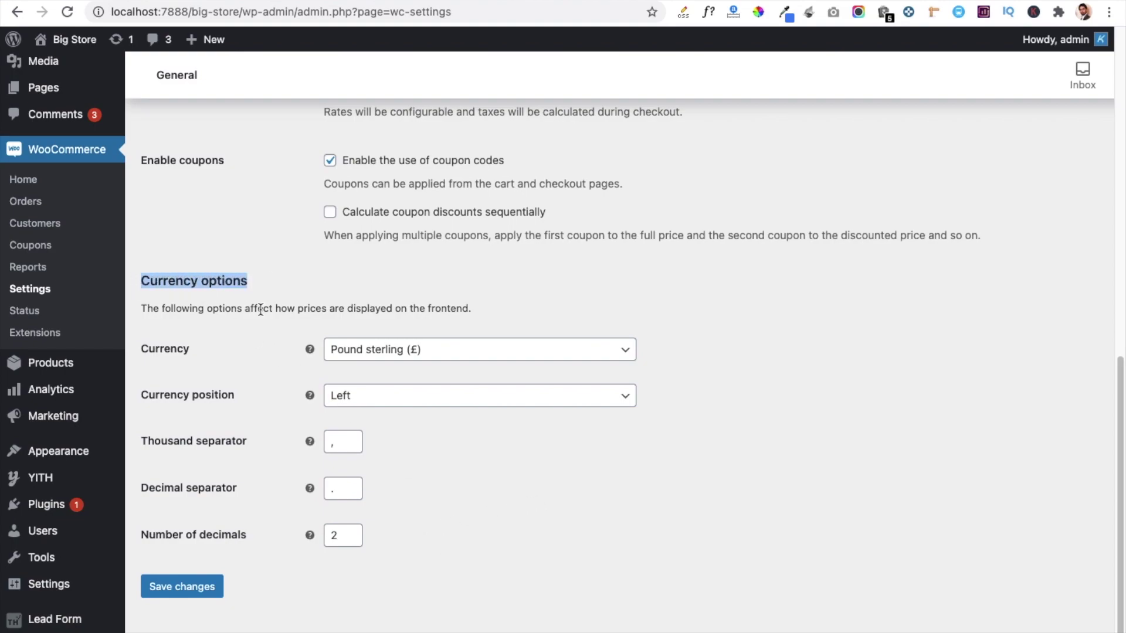
left_click(610, 356)
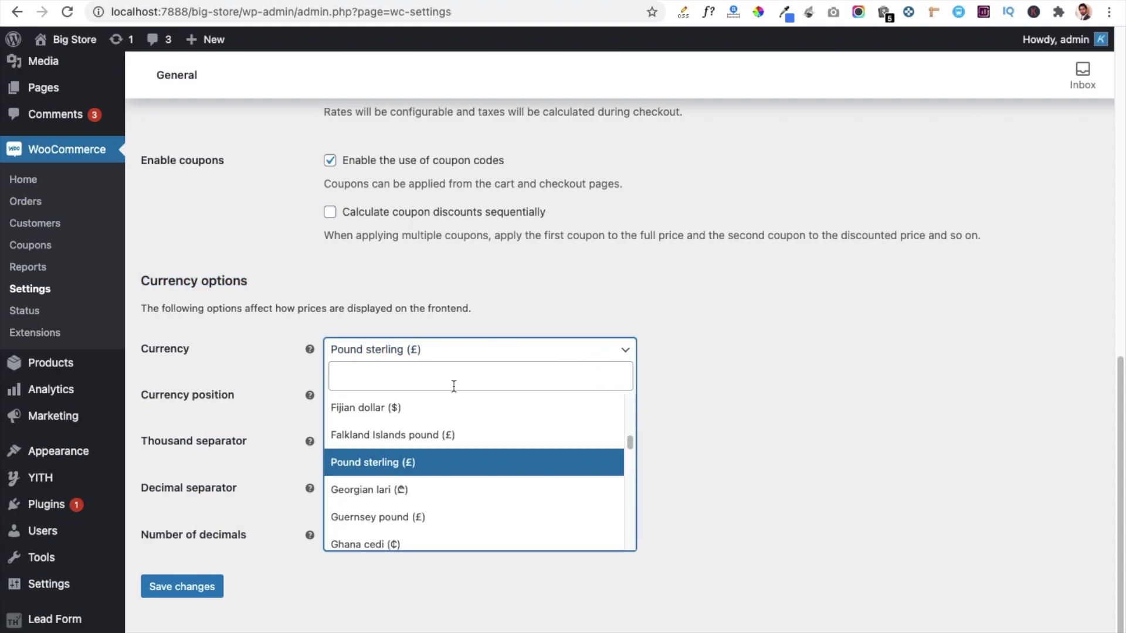
type("Us")
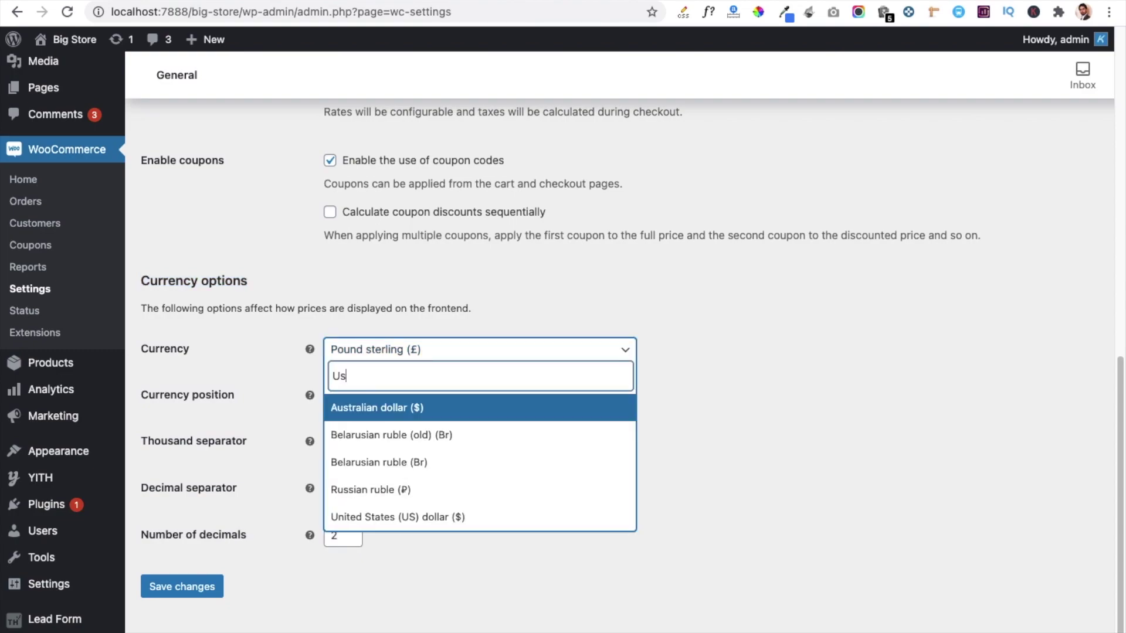
type("dol")
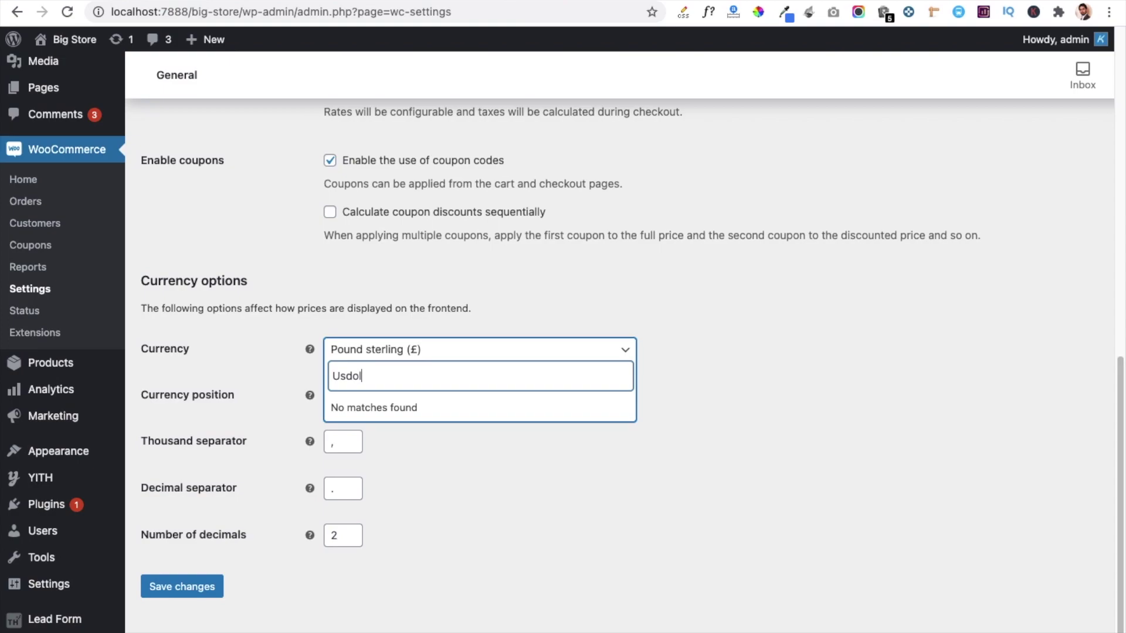
key("BackSpace")
key("BackSpace")
key("BackSpace")
type("Dolla")
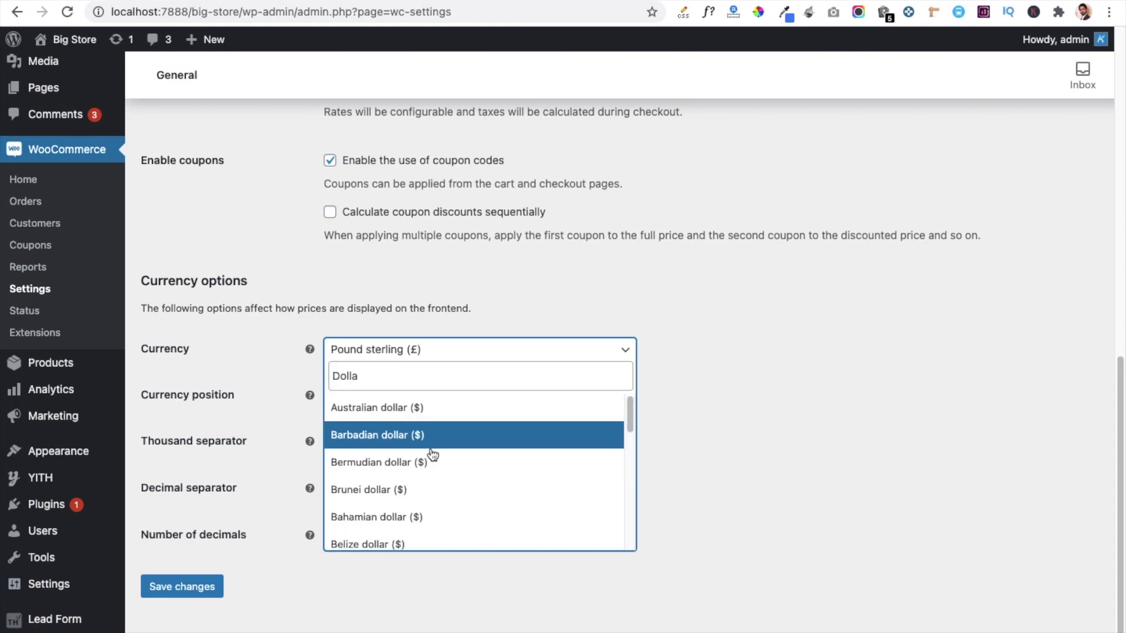
scroll(429, 465, "down", 5)
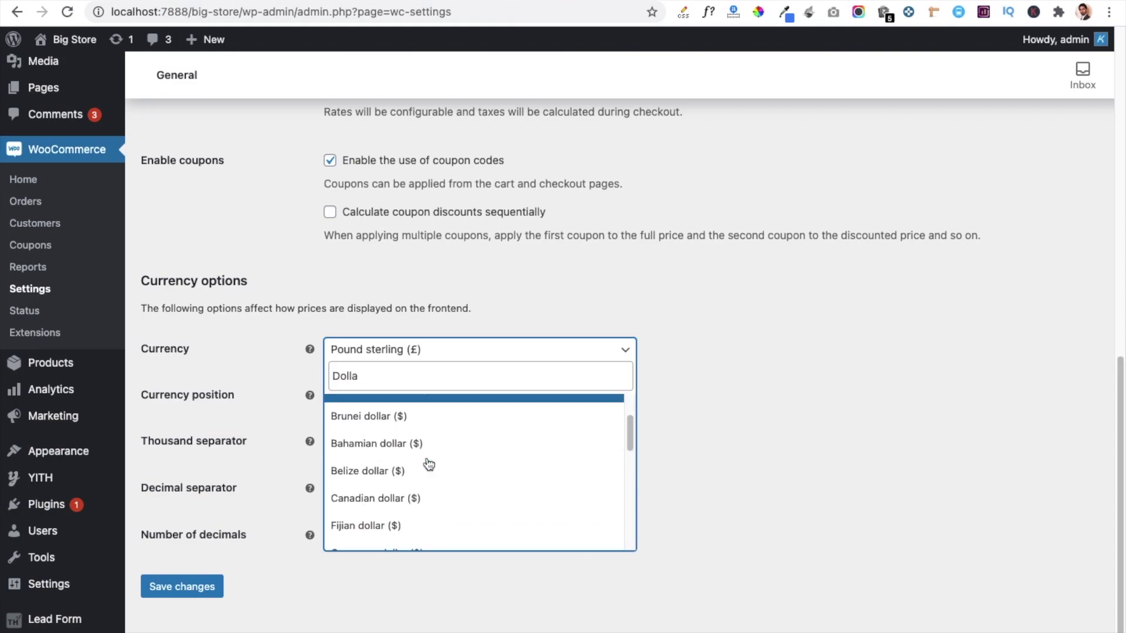
scroll(428, 465, "down", 5)
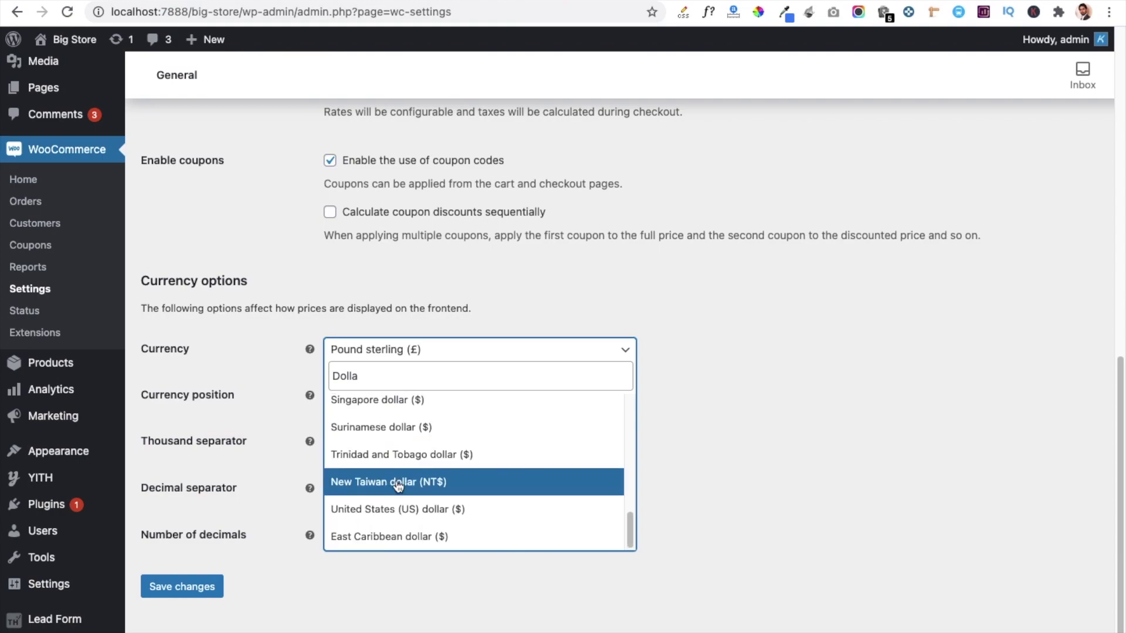
left_click(382, 510)
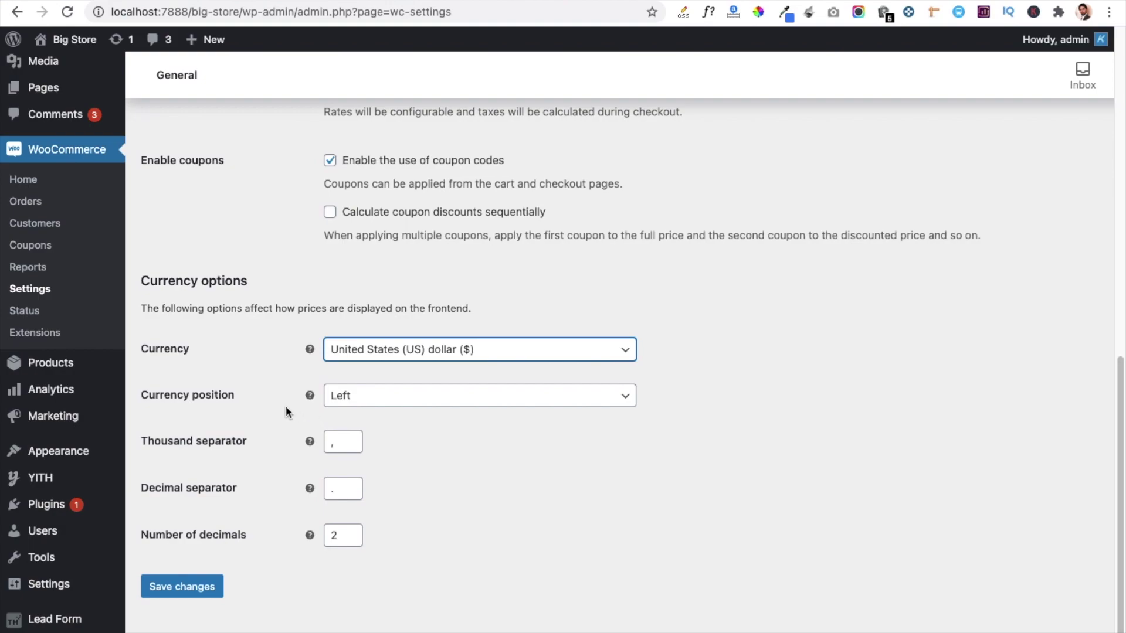
left_click(387, 402)
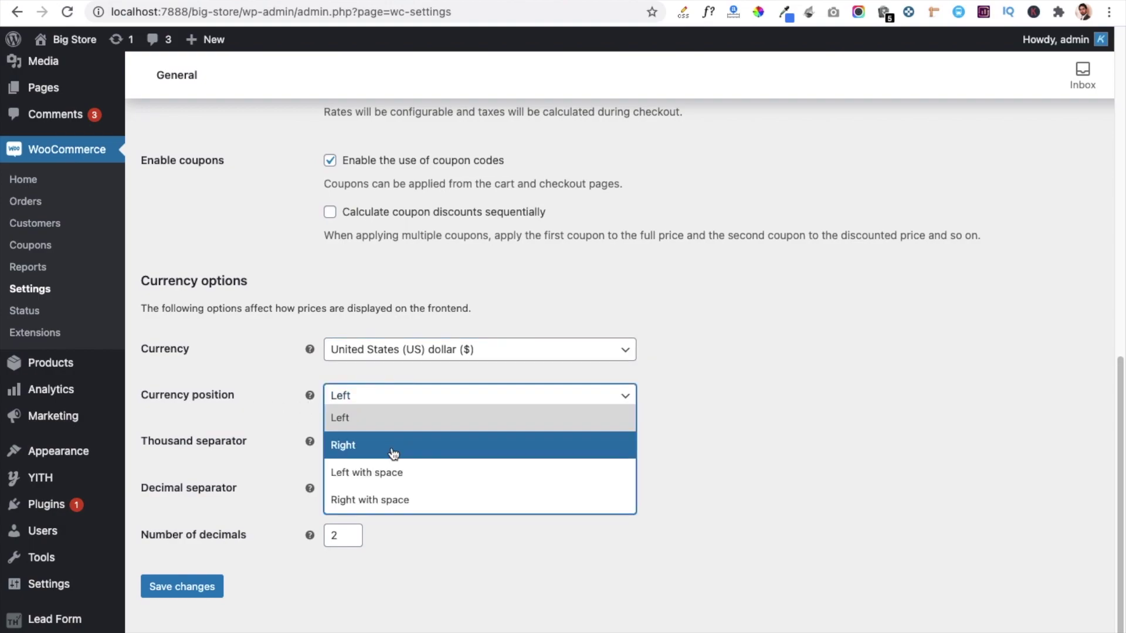
left_click(423, 566)
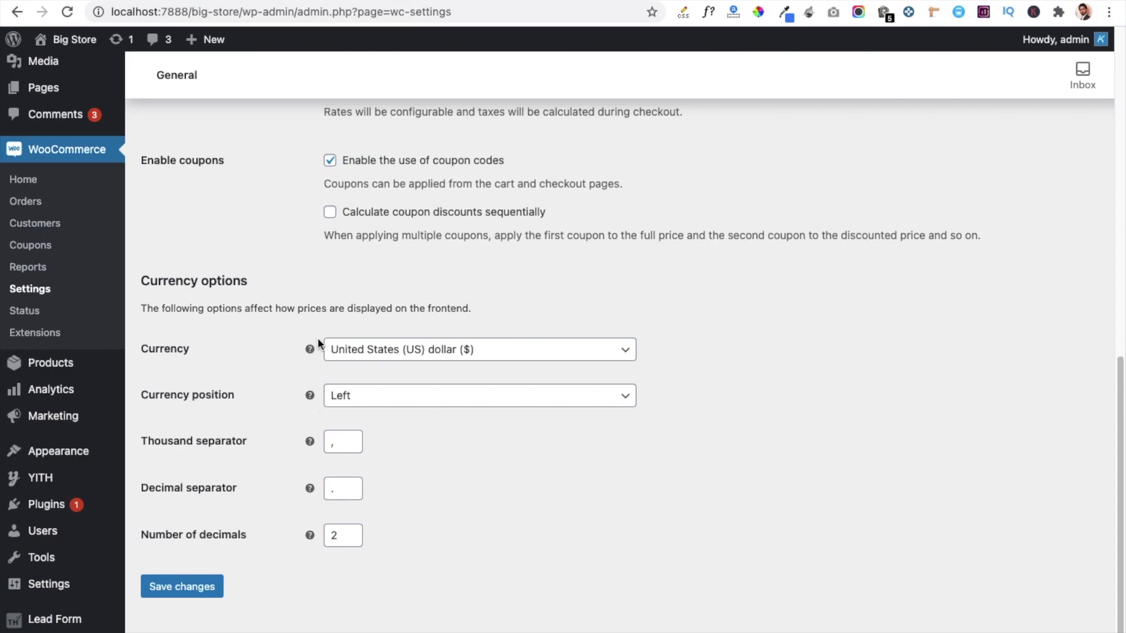
Open the WooCommerce product settings and check which pages can be chosen as the shop page.
scroll(318, 340, "up", 15)
left_click(233, 151)
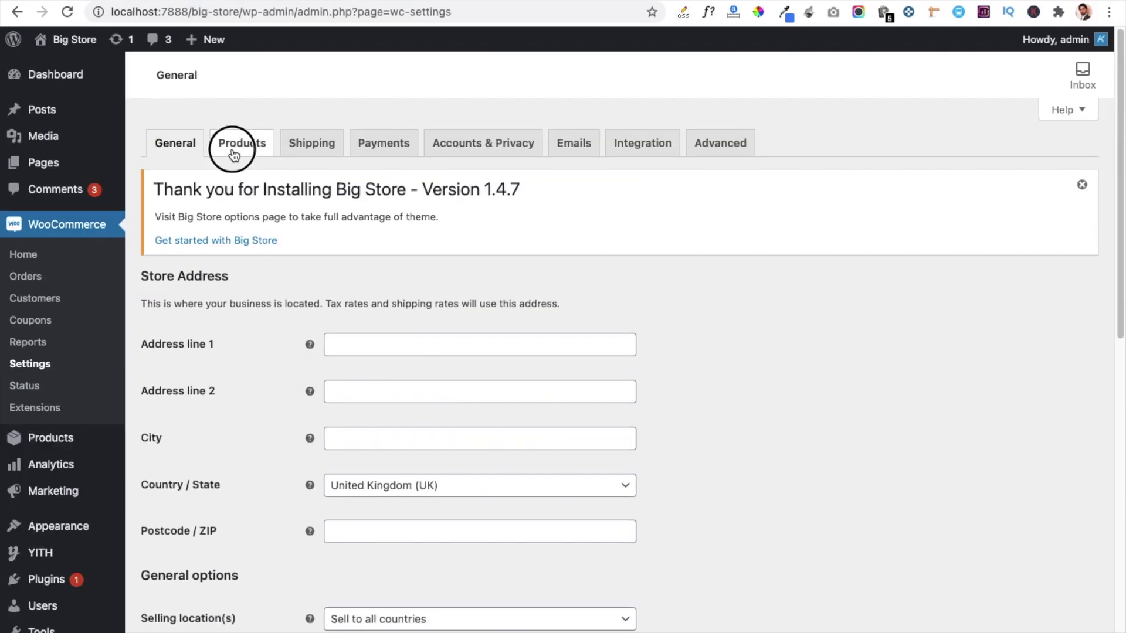
left_click(604, 246)
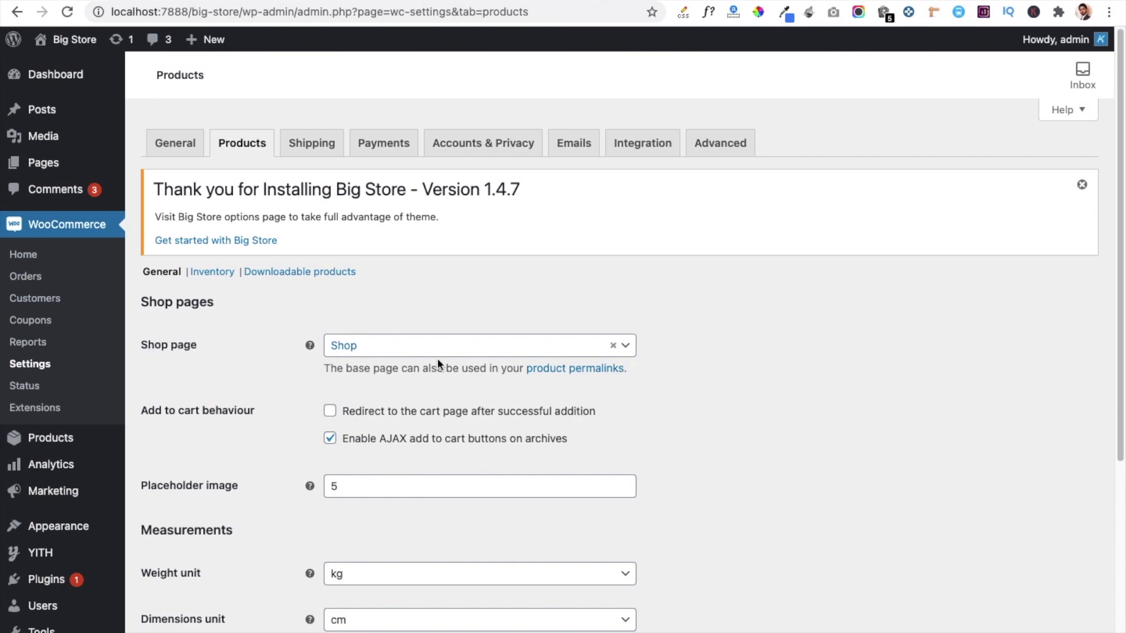
left_click(625, 347)
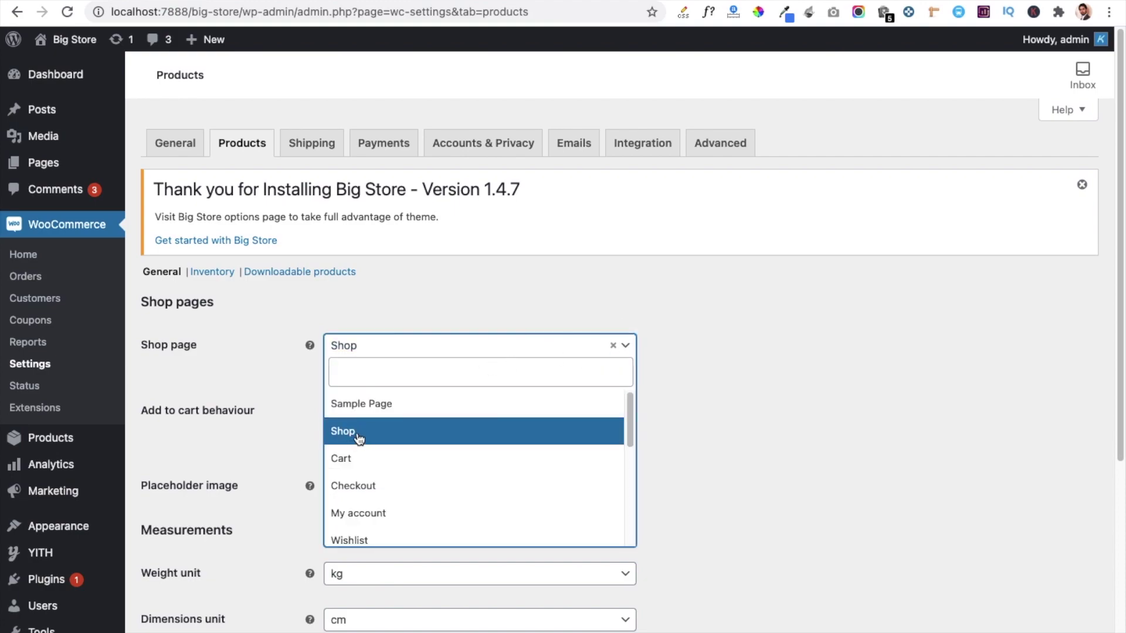
left_click(264, 382)
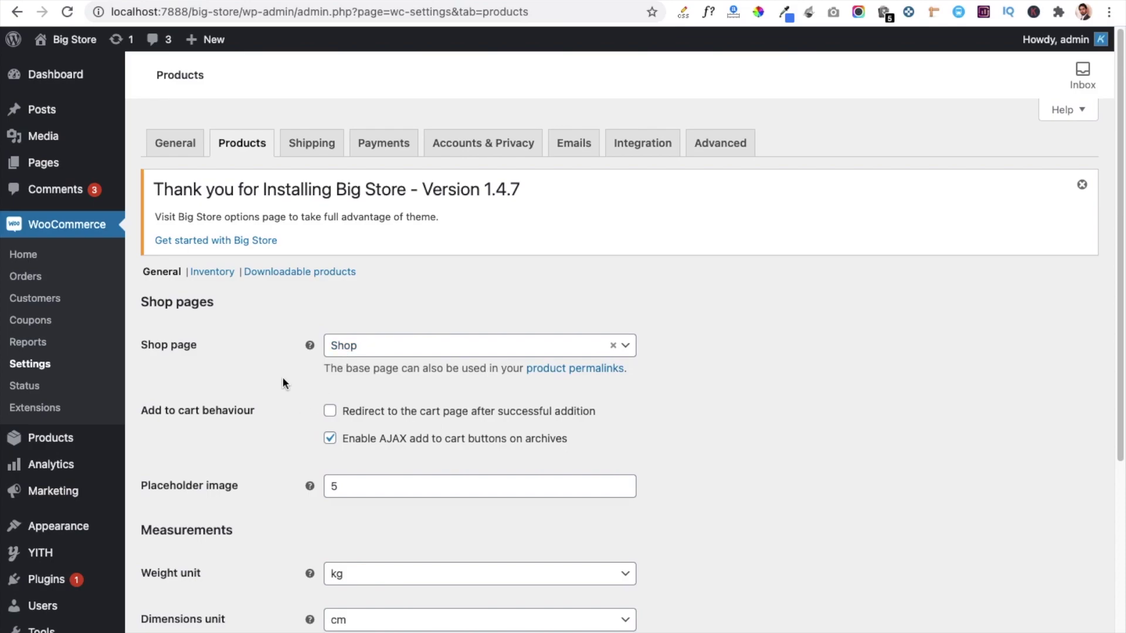
Review the add to cart, measurement and review options in the product settings, including the available weight units.
scroll(290, 424, "down", 3)
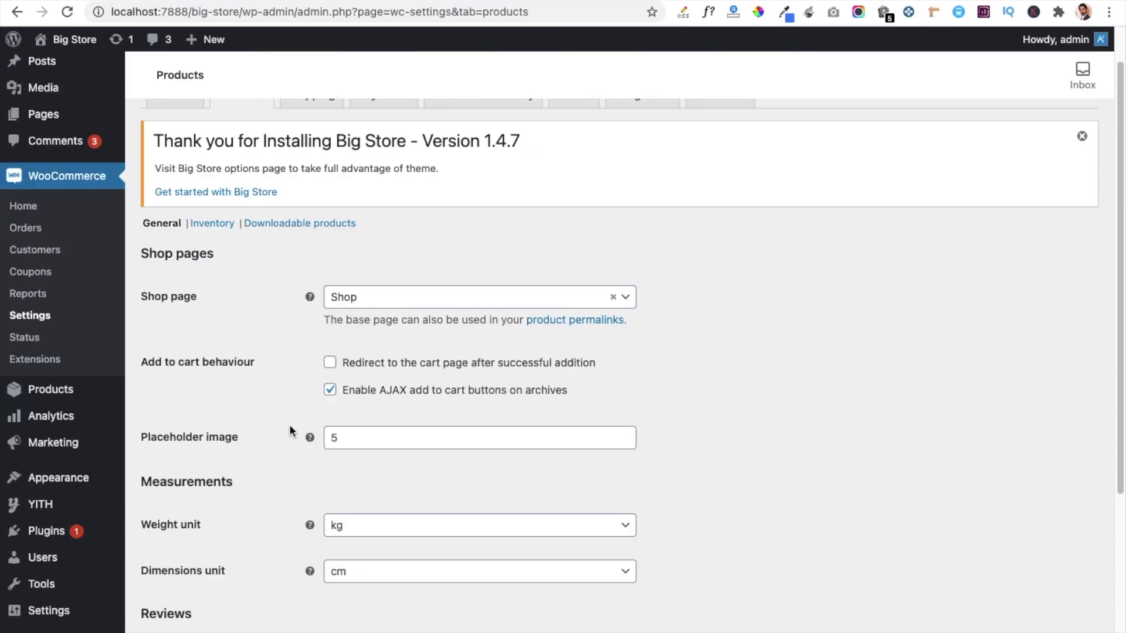
scroll(279, 432, "down", 5)
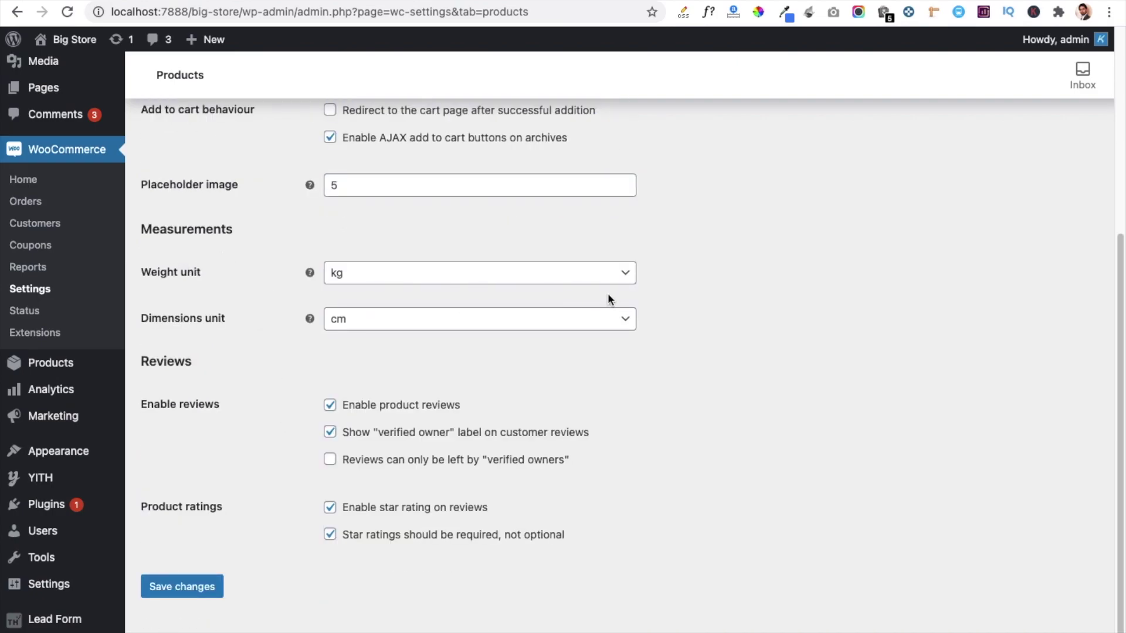
left_click(624, 278)
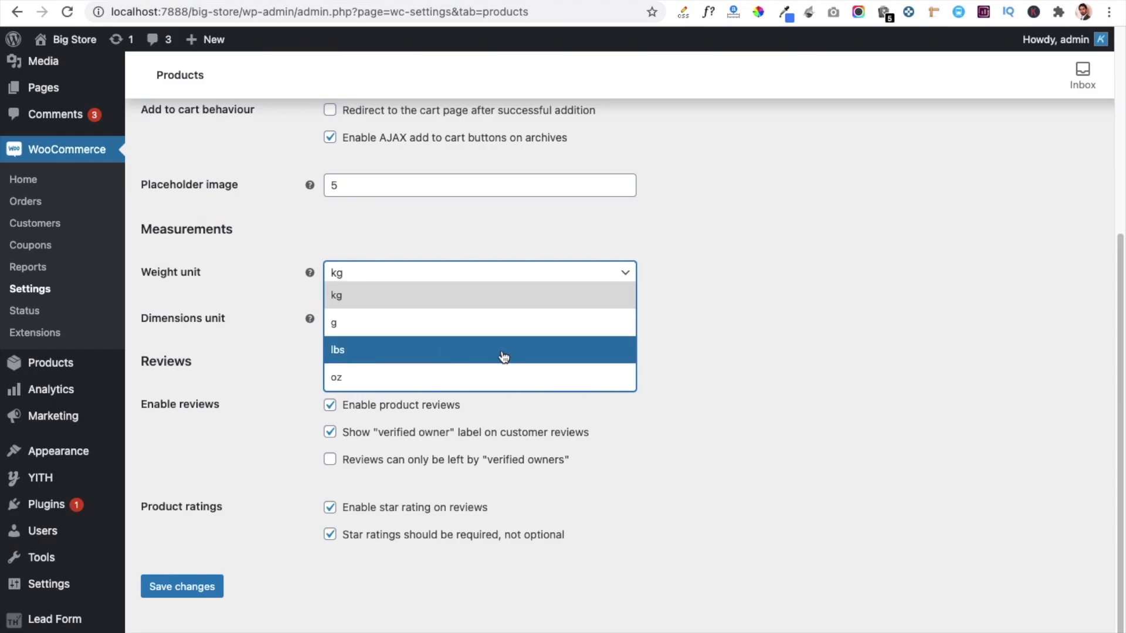
left_click(800, 351)
scroll(333, 376, "up", 5)
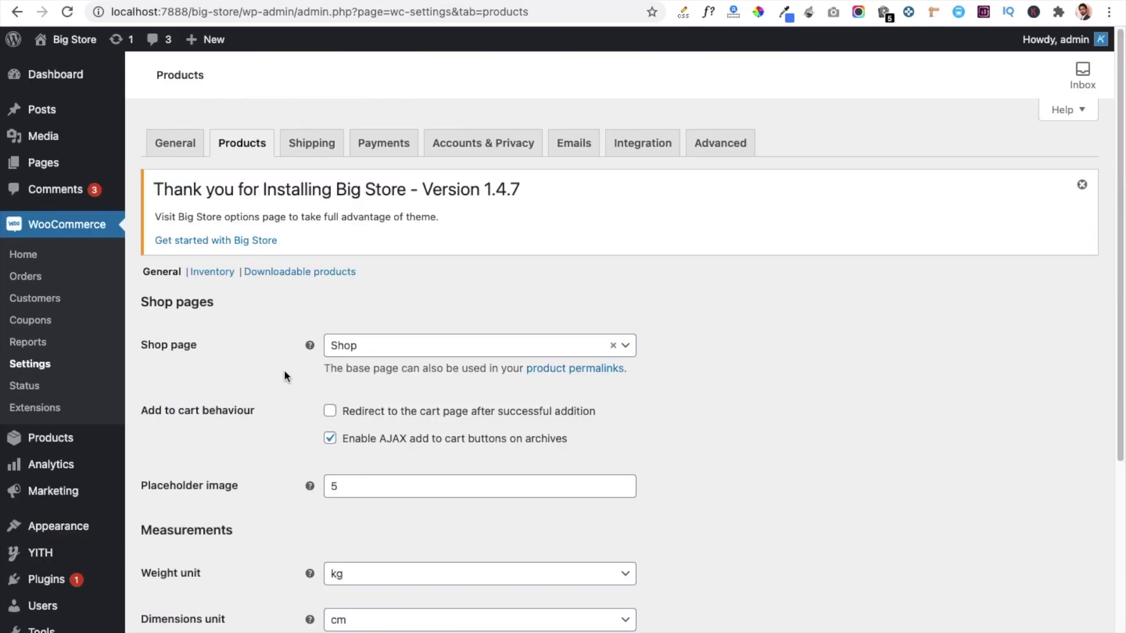
Enable PayPal Standard in the WooCommerce payment methods and open its setup page.
left_click(384, 151)
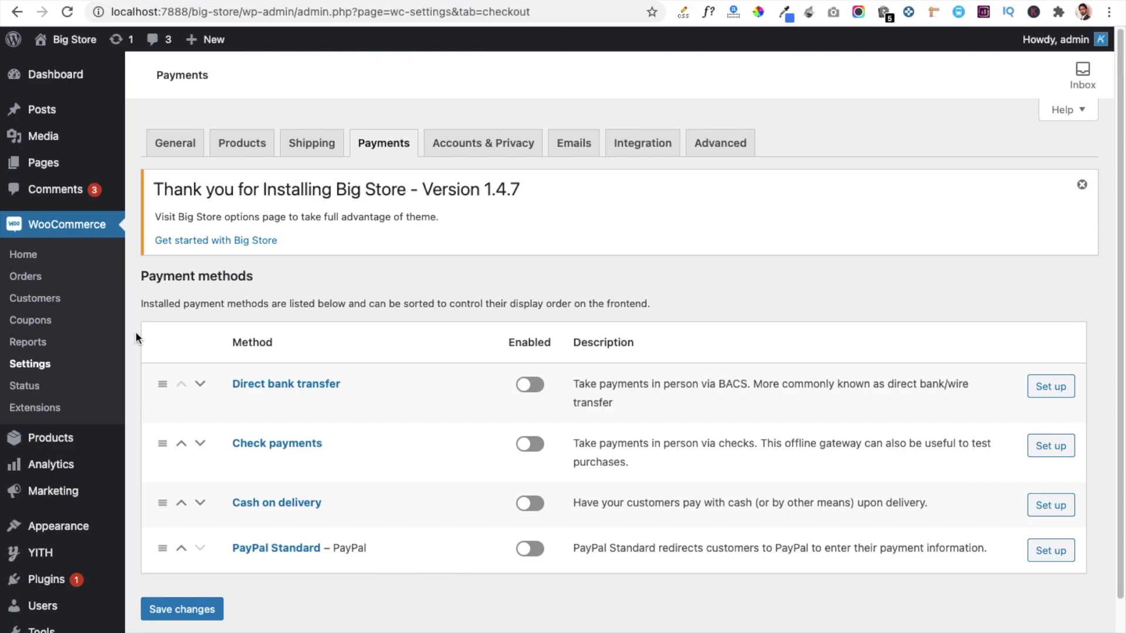
scroll(135, 331, "down", 2)
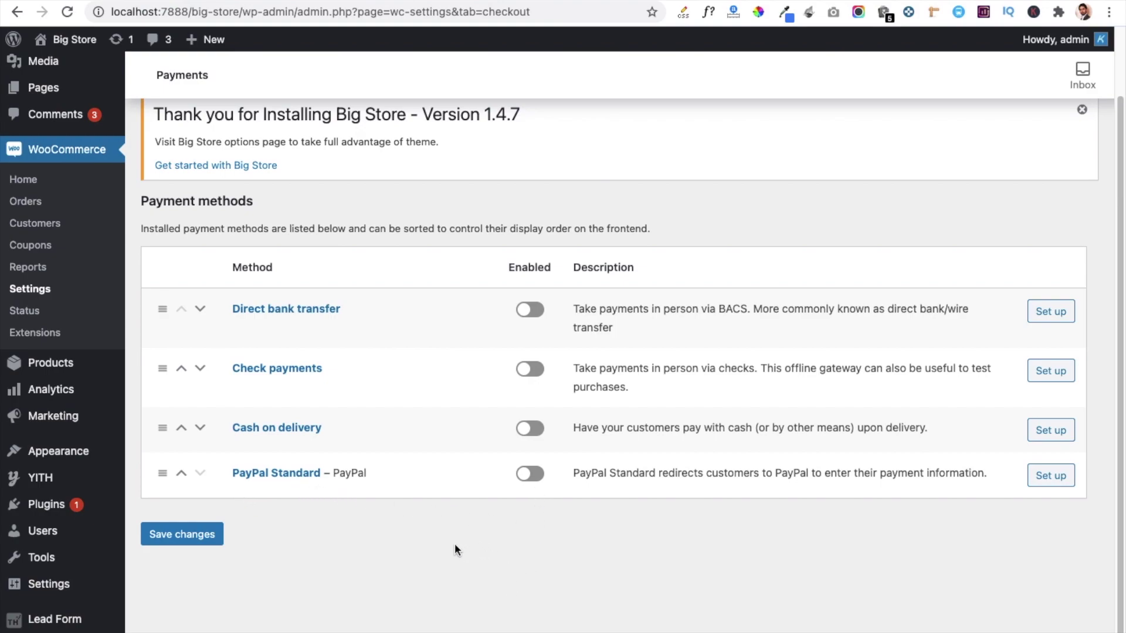
left_click(528, 480)
left_click(1046, 481)
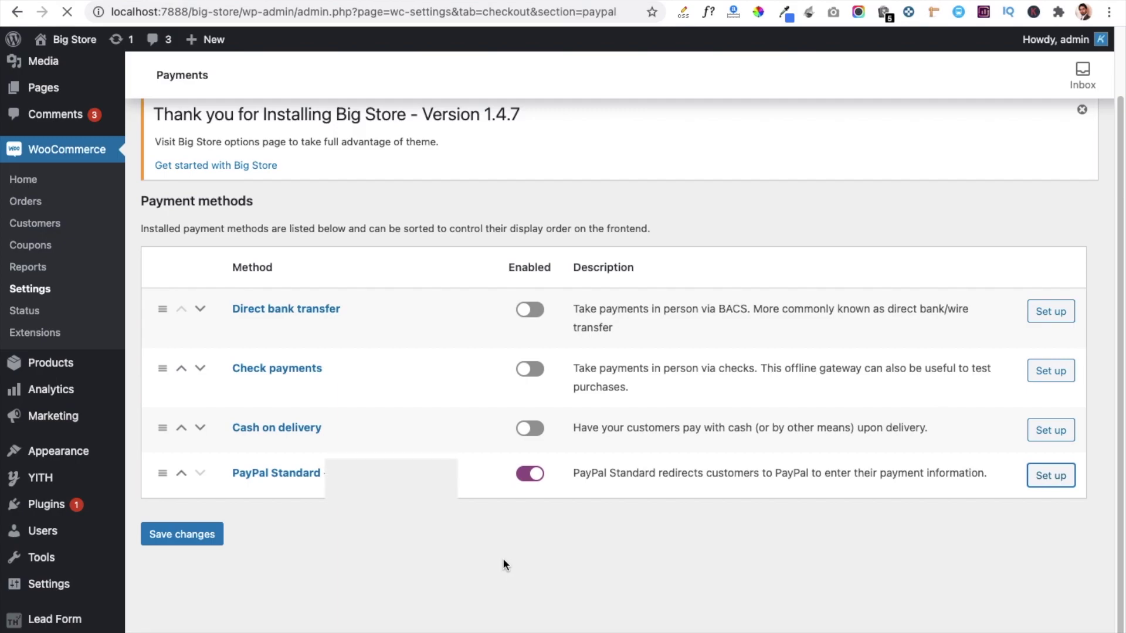
Review the PayPal Standard settings, including the PayPal email, sandbox and IPN notification options.
scroll(308, 540, "down", 3)
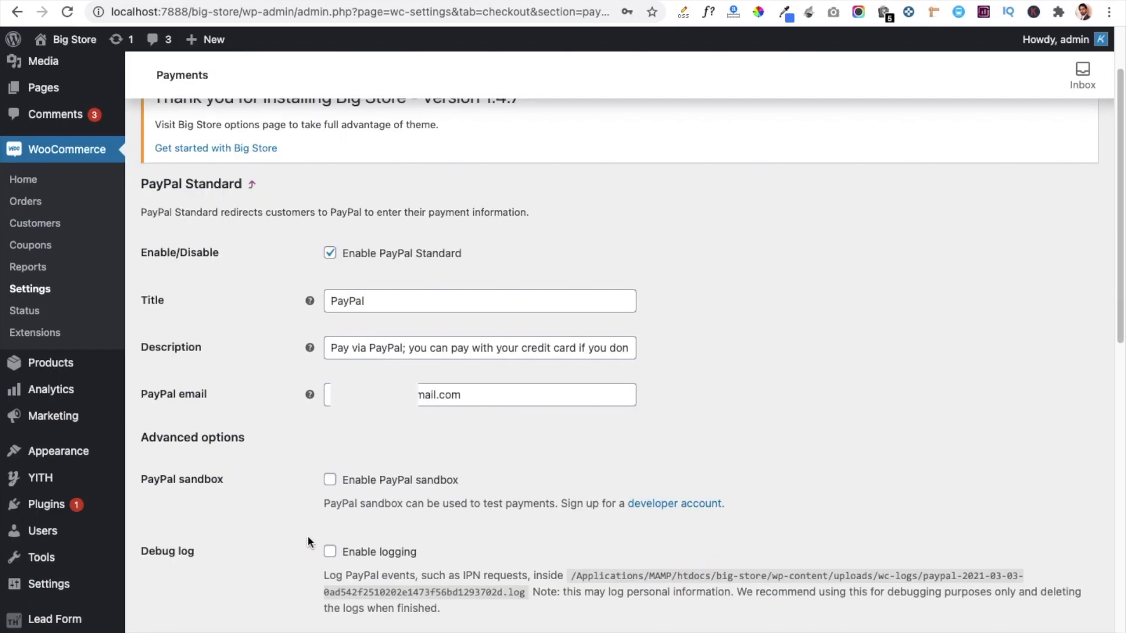
scroll(301, 487, "down", 2)
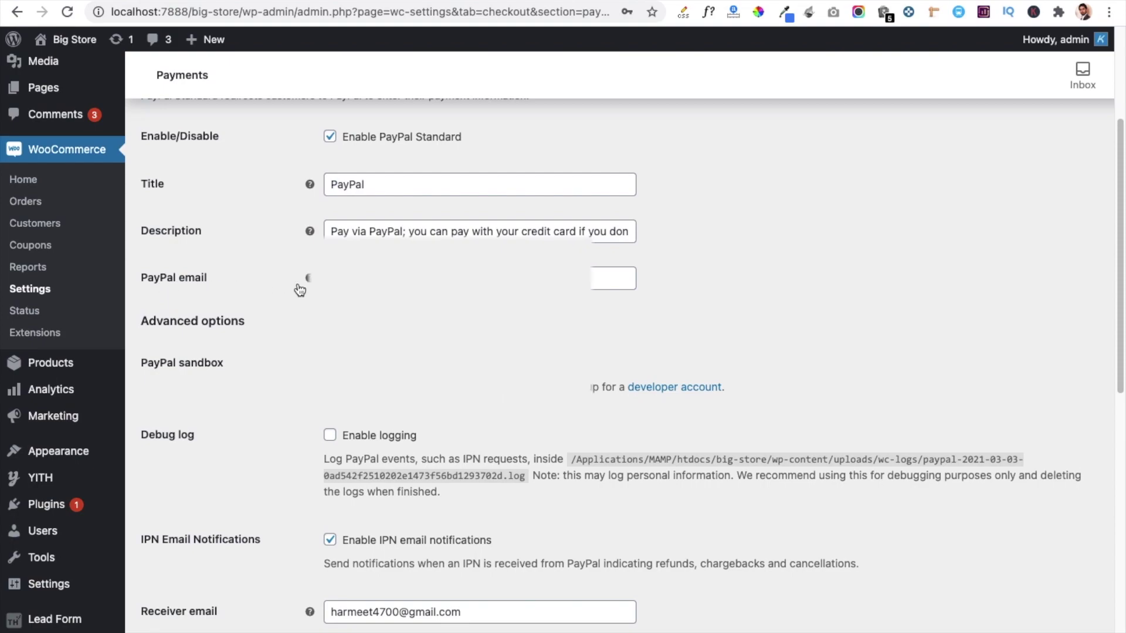
mouse_move(307, 278)
scroll(286, 405, "up", 4)
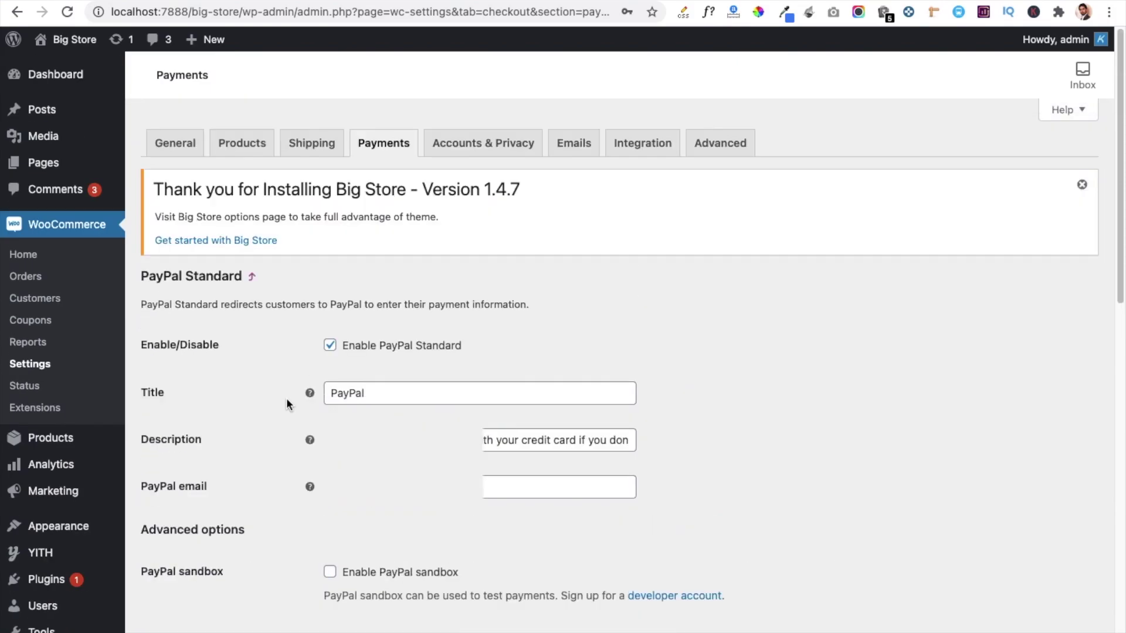